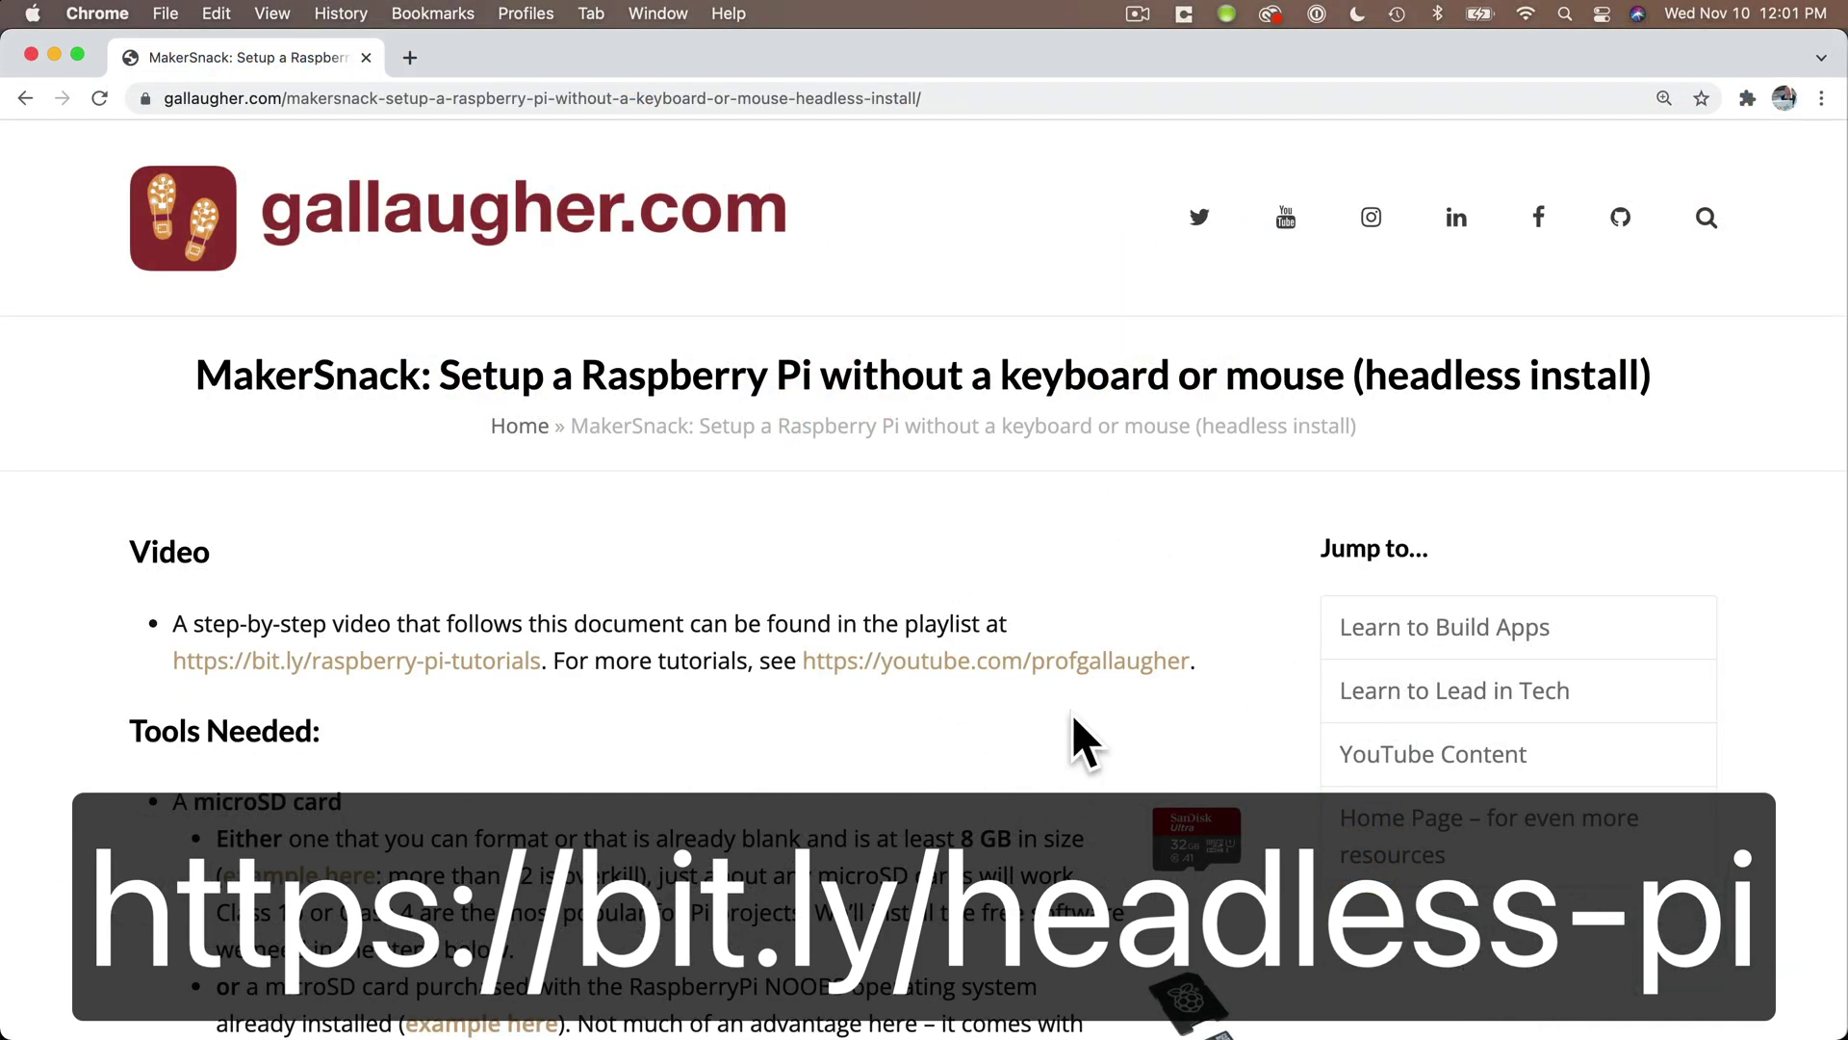
- Scroll through the headless-install tutorial from Tools Needed down to Step 7 on SSH login
{"action": "scroll", "coordinate": [1079, 737], "scroll_direction": "down", "scroll_amount": 4}
{"action": "scroll", "coordinate": [1073, 718], "scroll_direction": "down", "scroll_amount": 3}
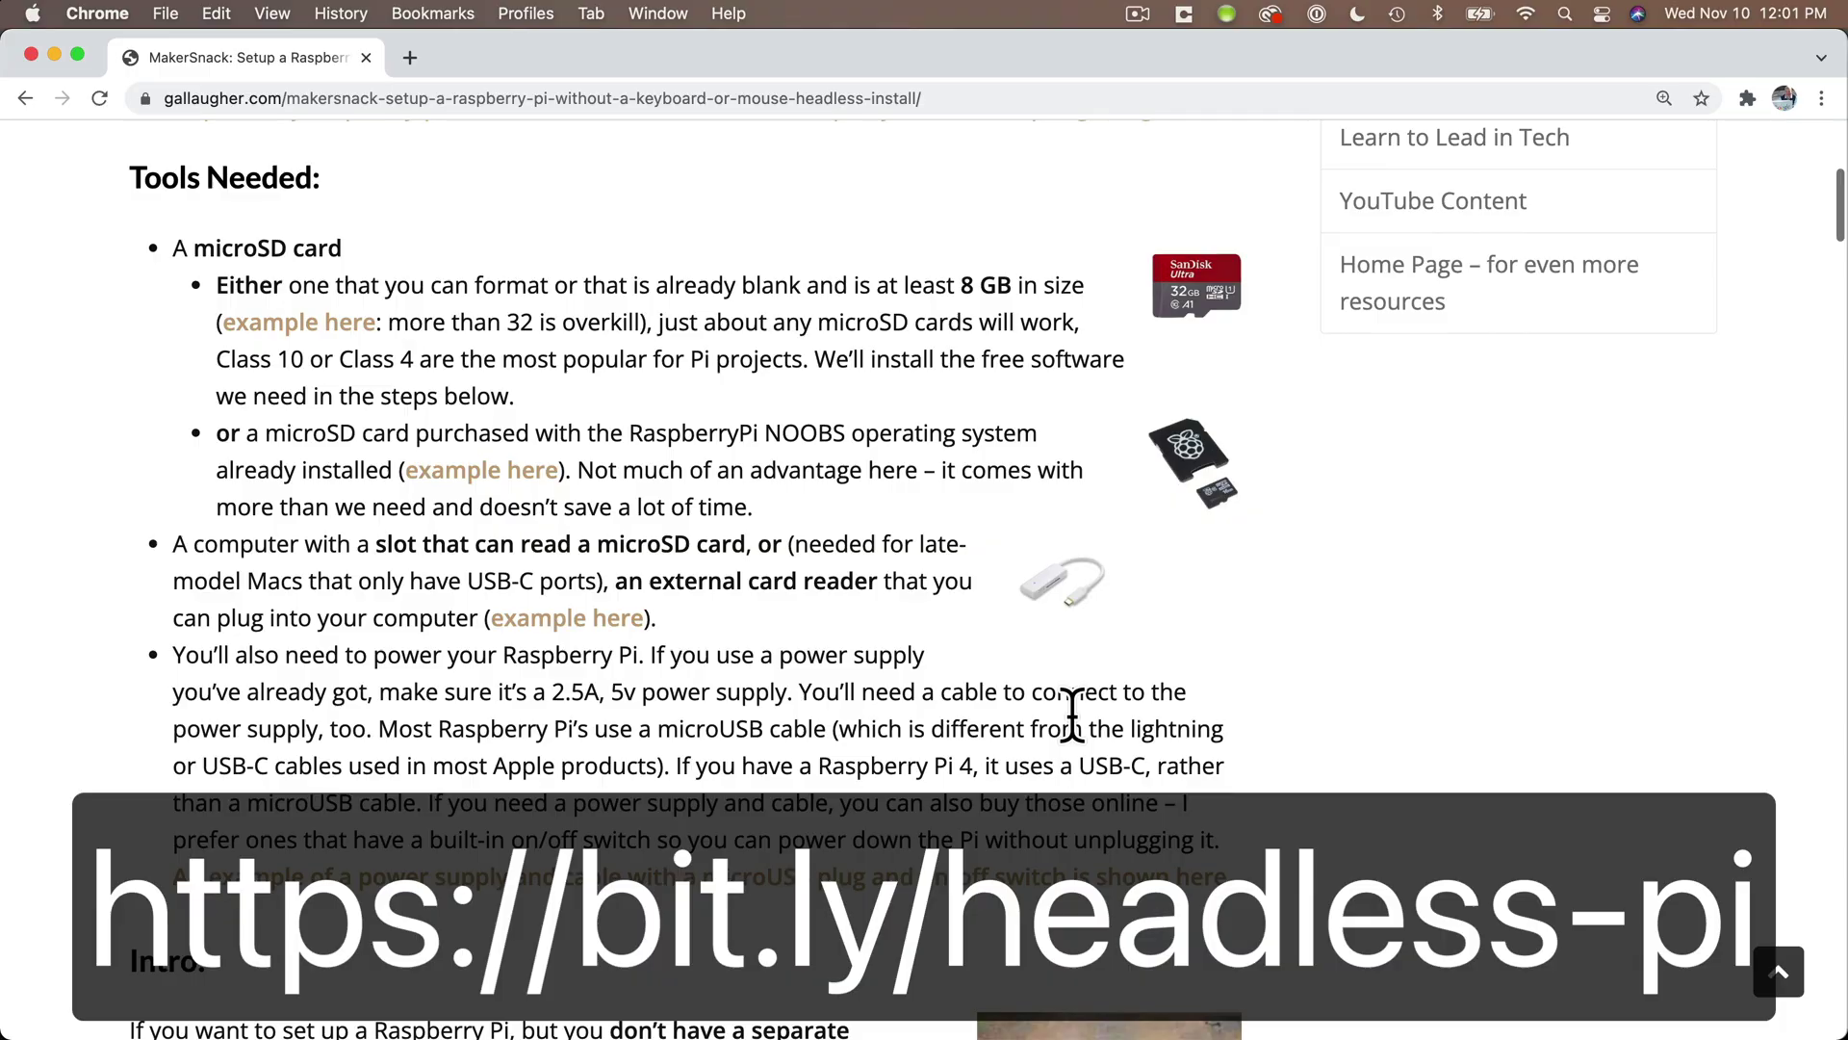
{"action": "scroll", "coordinate": [1071, 713], "scroll_direction": "down", "scroll_amount": 20}
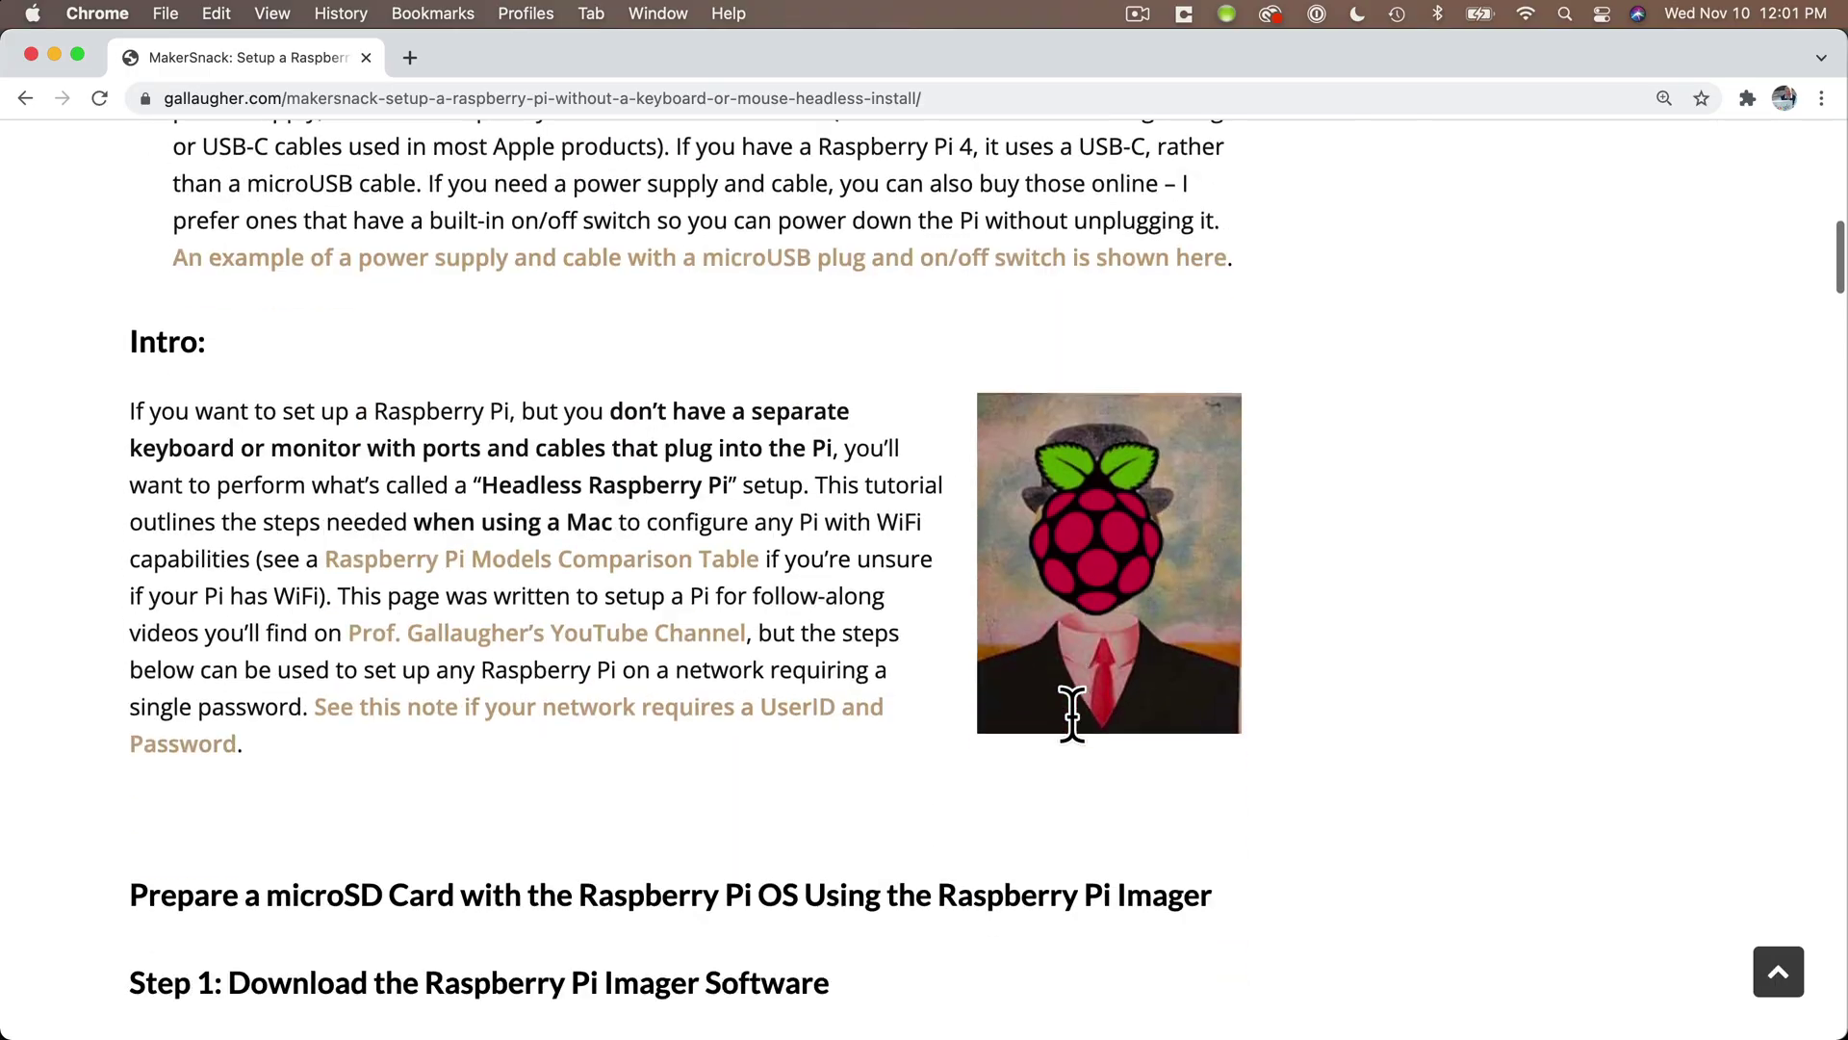
{"action": "scroll", "coordinate": [1072, 713], "scroll_direction": "down", "scroll_amount": 20}
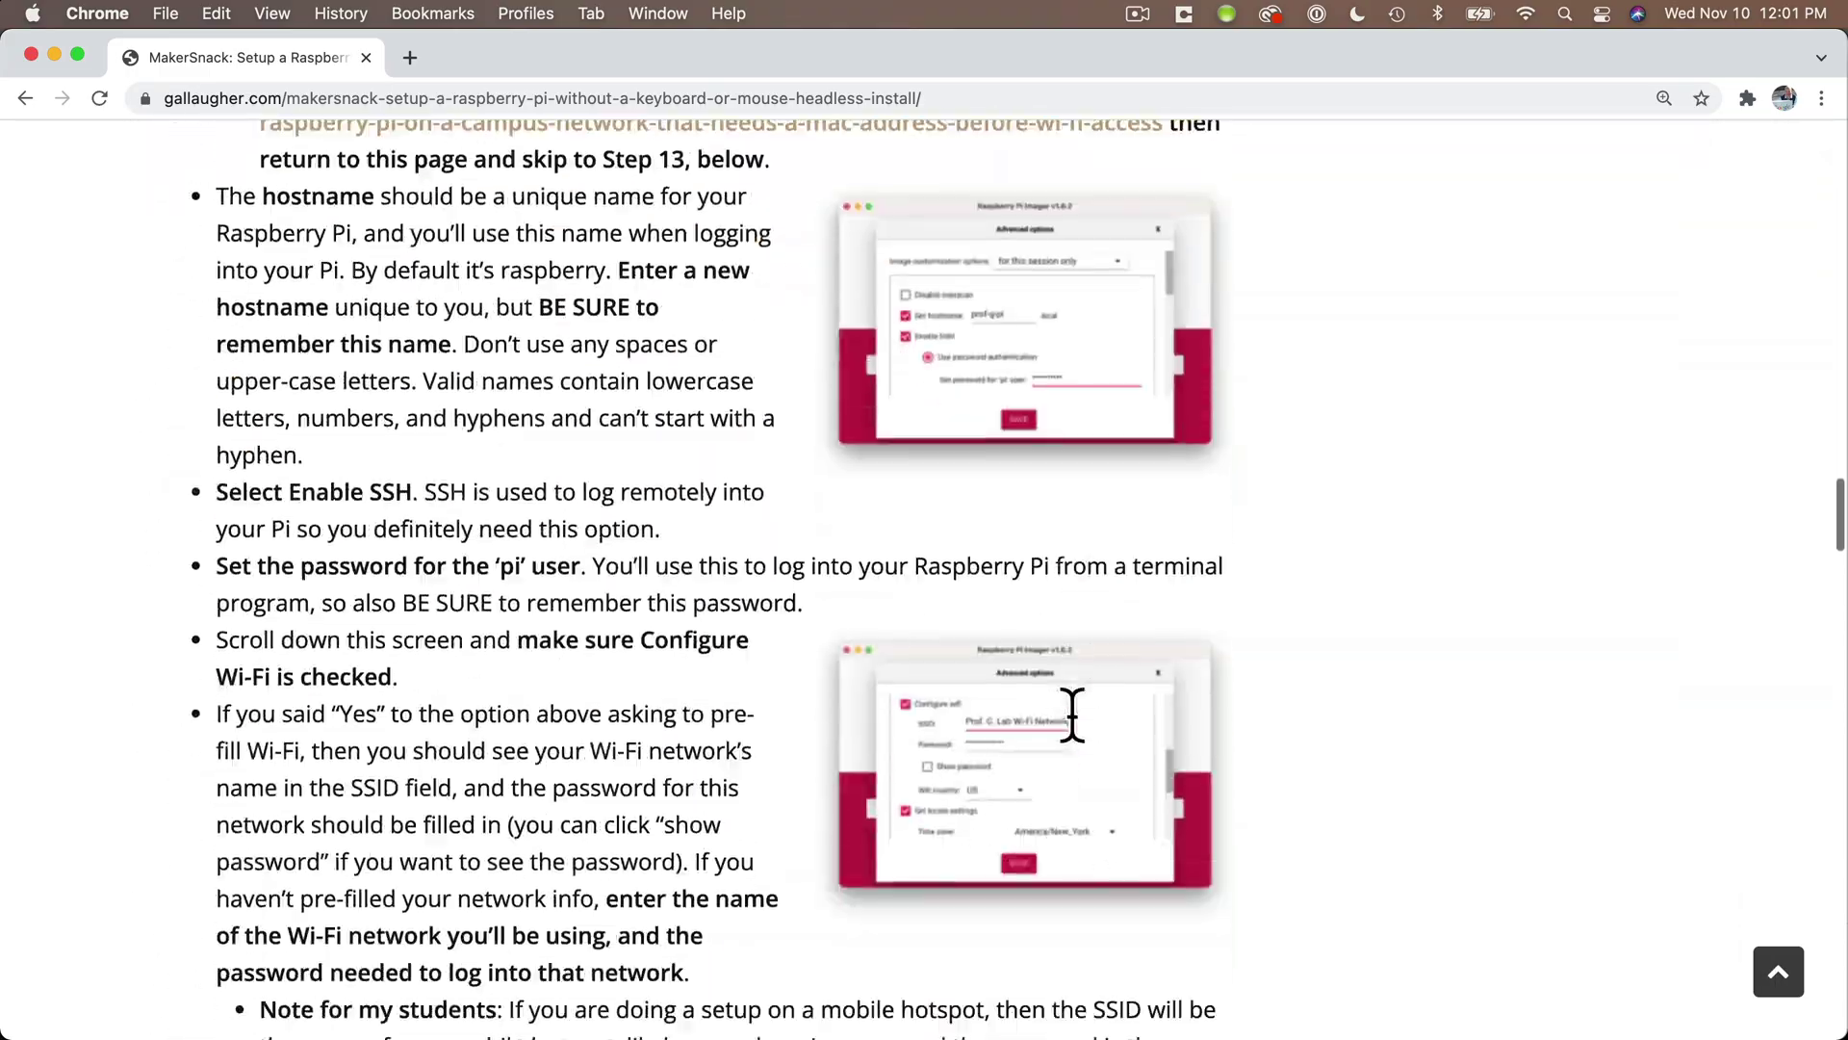
{"action": "scroll", "coordinate": [1072, 713], "scroll_direction": "down", "scroll_amount": 15}
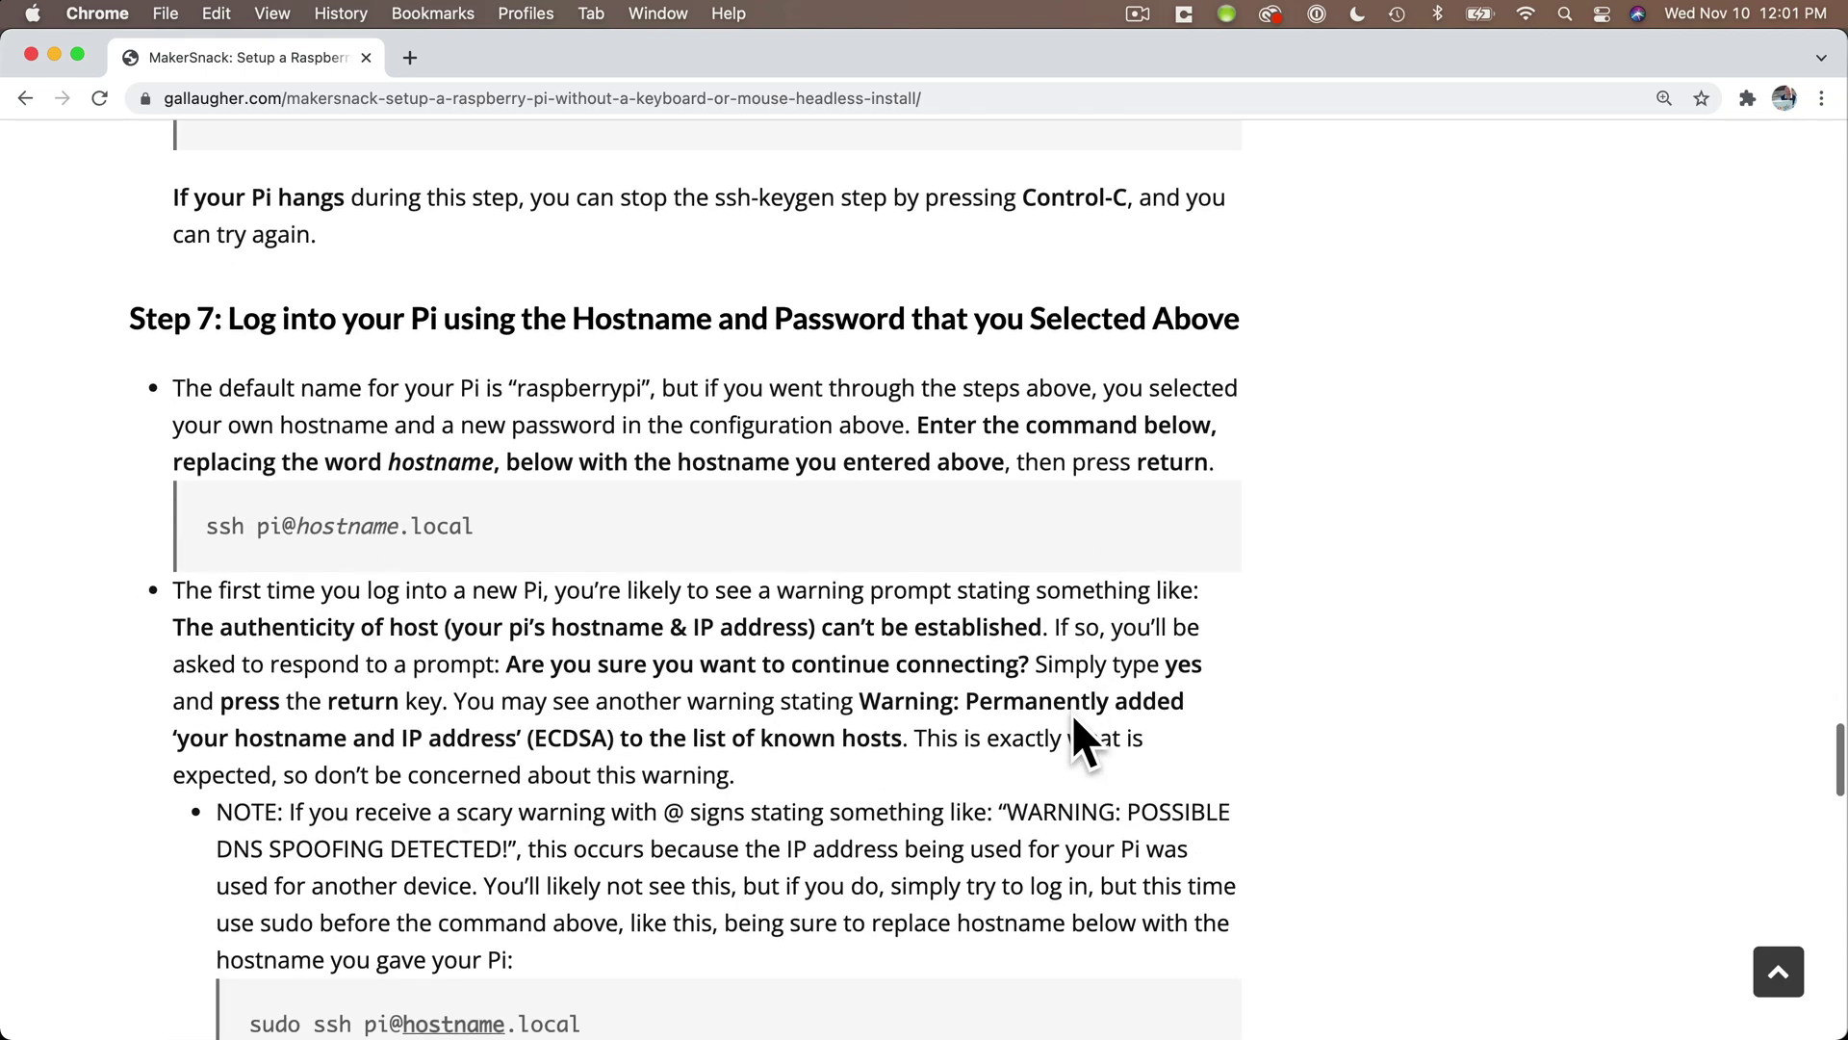
{"action": "scroll", "coordinate": [659, 541], "scroll_direction": "down", "scroll_amount": 5}
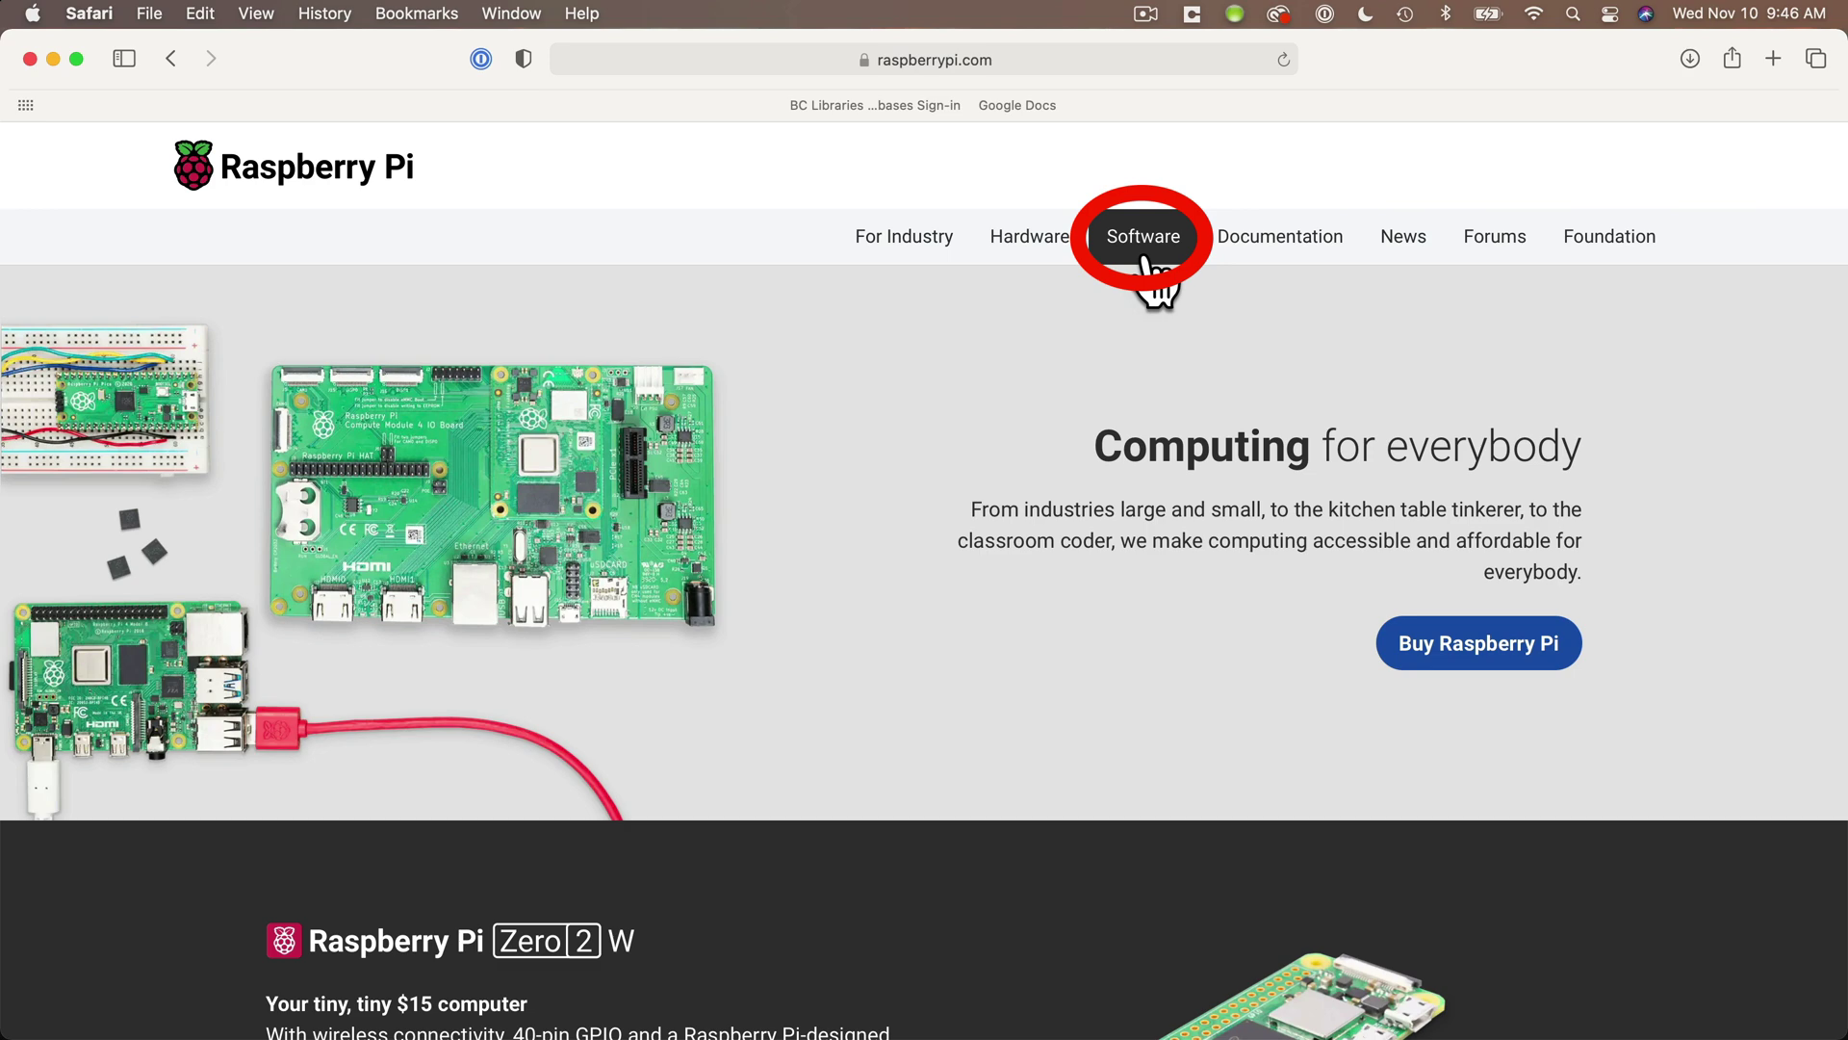
- Download imager_1.6.2.dmg for macOS from the Raspberry Pi Software page to the Desktop, then hide Safari
{"action": "left_click", "coordinate": [1145, 262]}
{"action": "scroll", "coordinate": [919, 621], "scroll_direction": "down", "scroll_amount": 2}
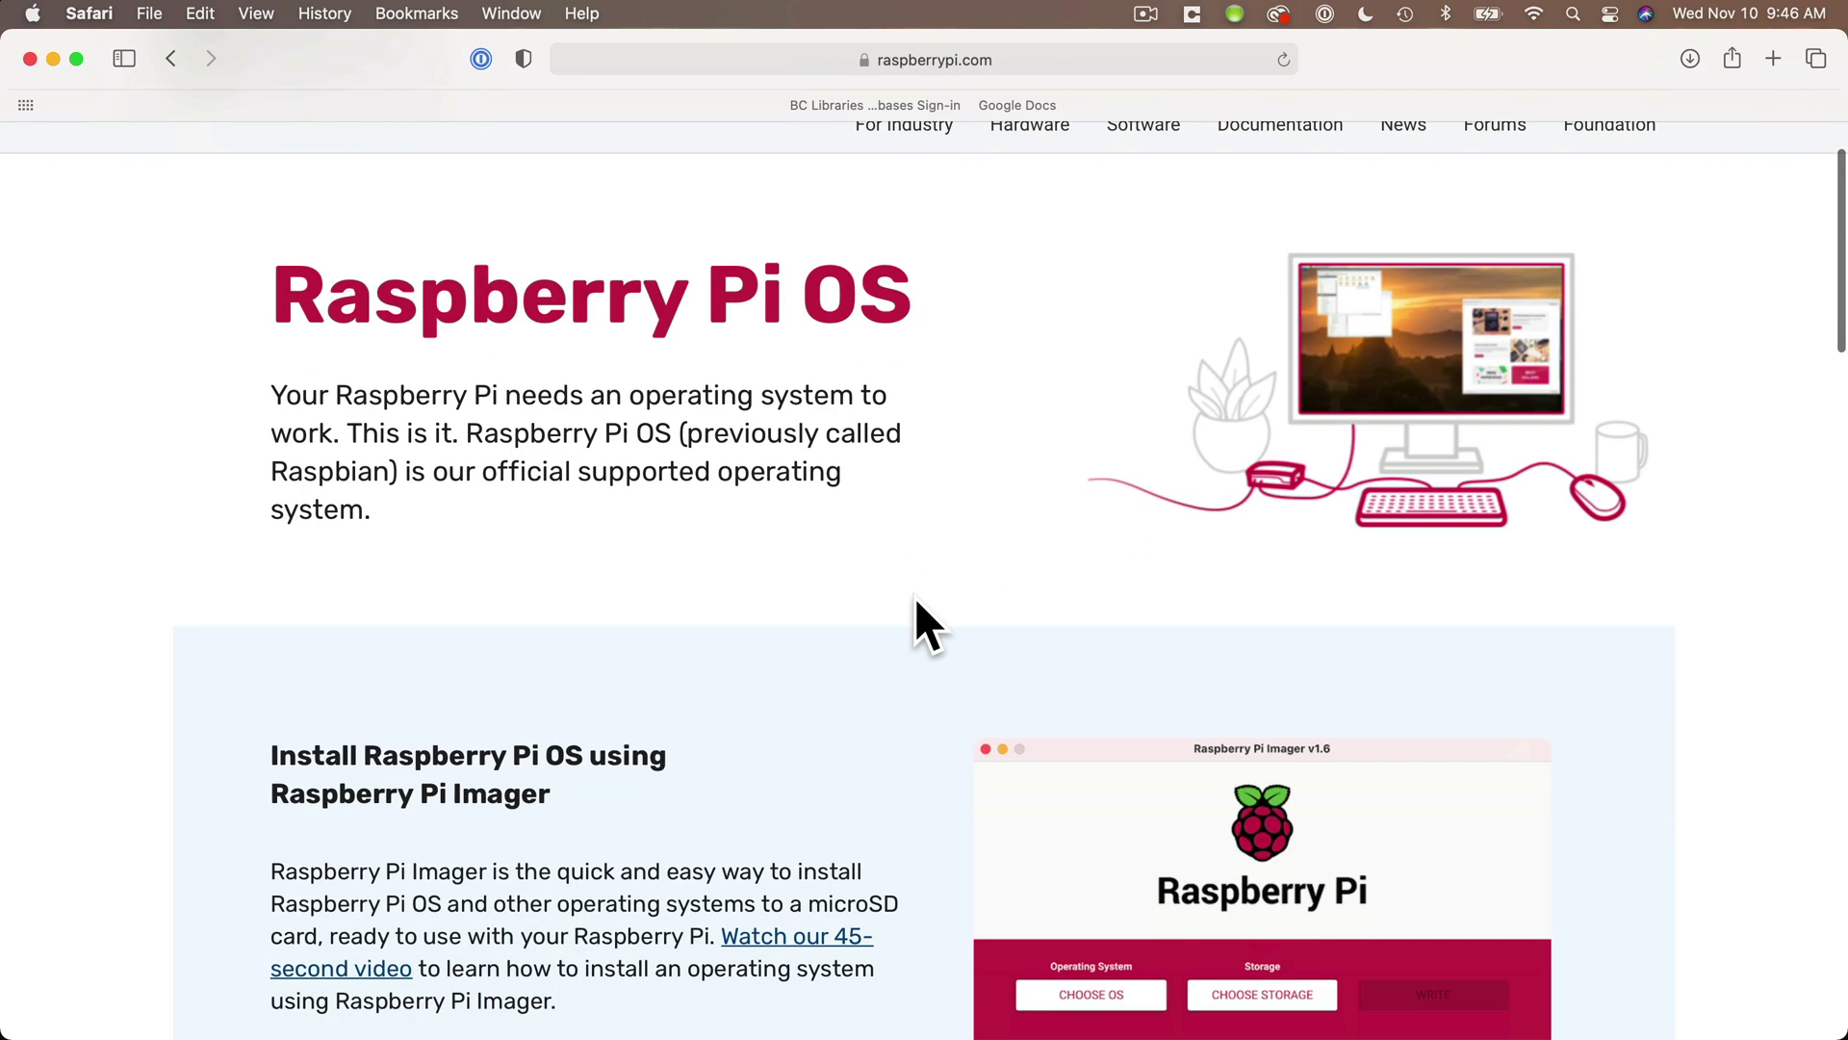
{"action": "scroll", "coordinate": [914, 596], "scroll_direction": "down", "scroll_amount": 5}
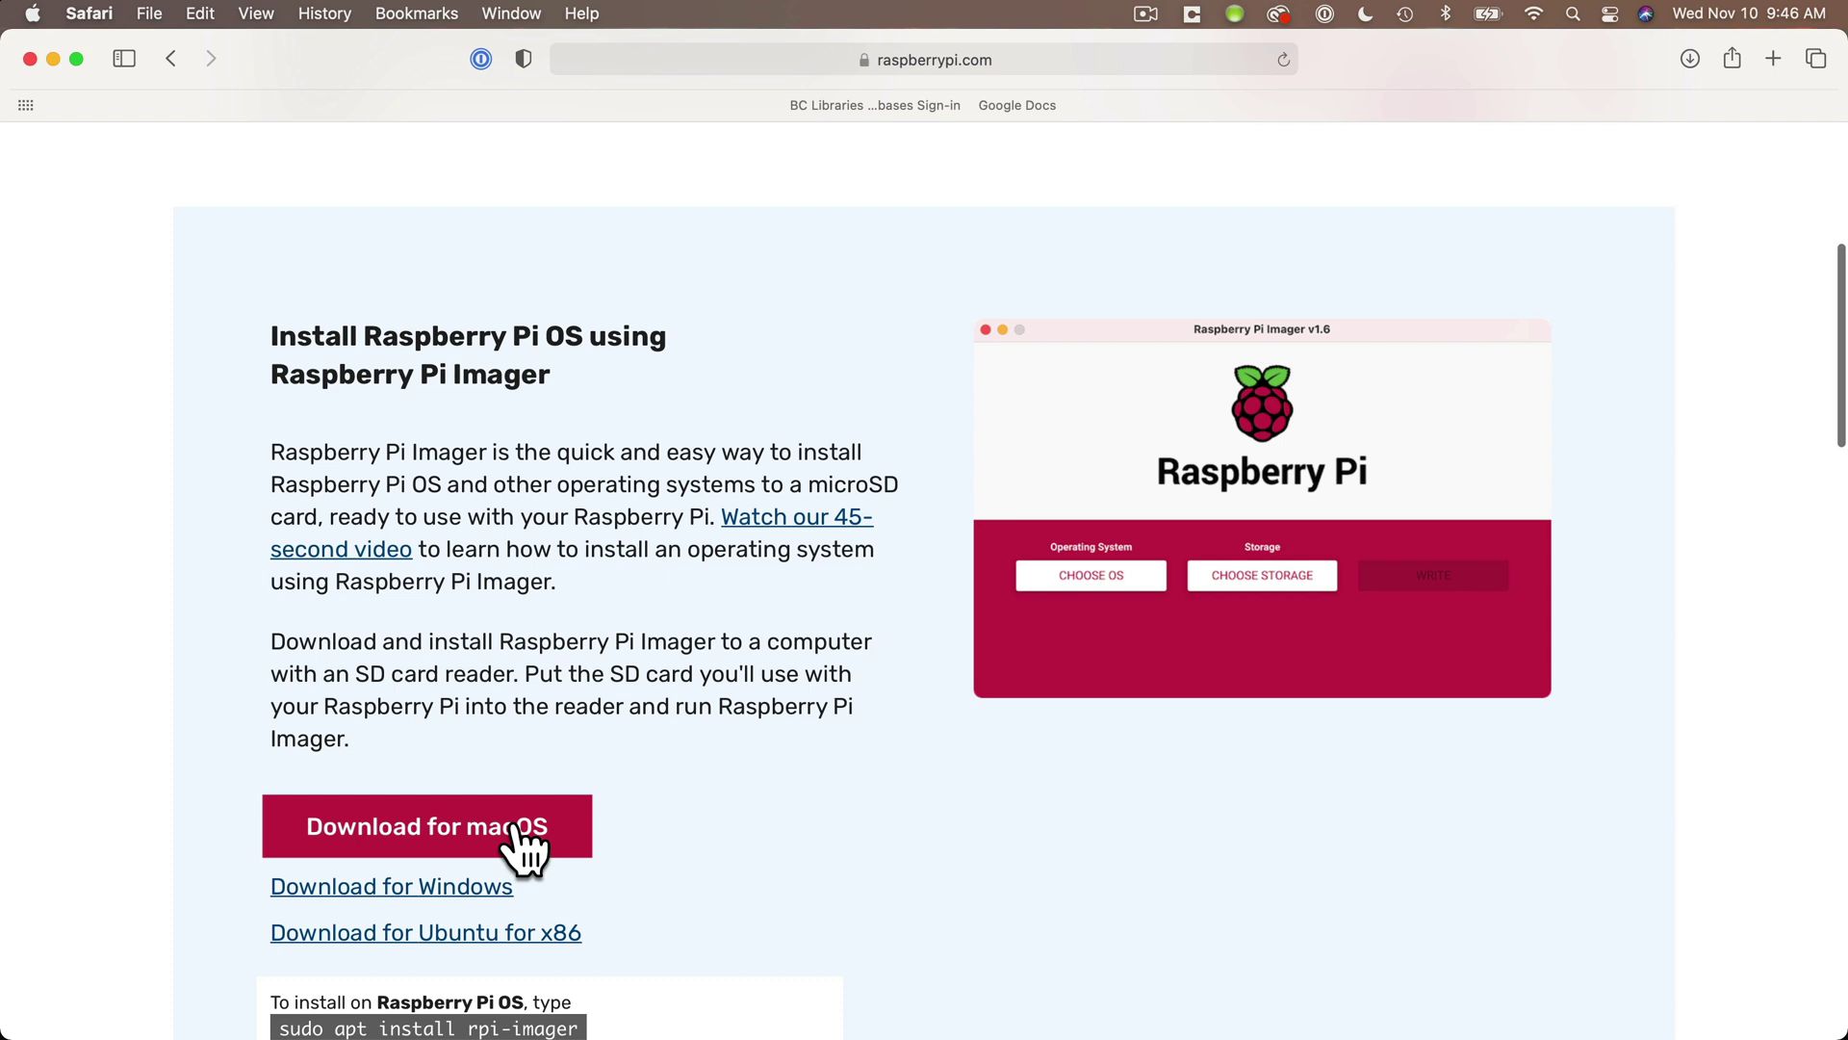
{"action": "left_click", "coordinate": [517, 828]}
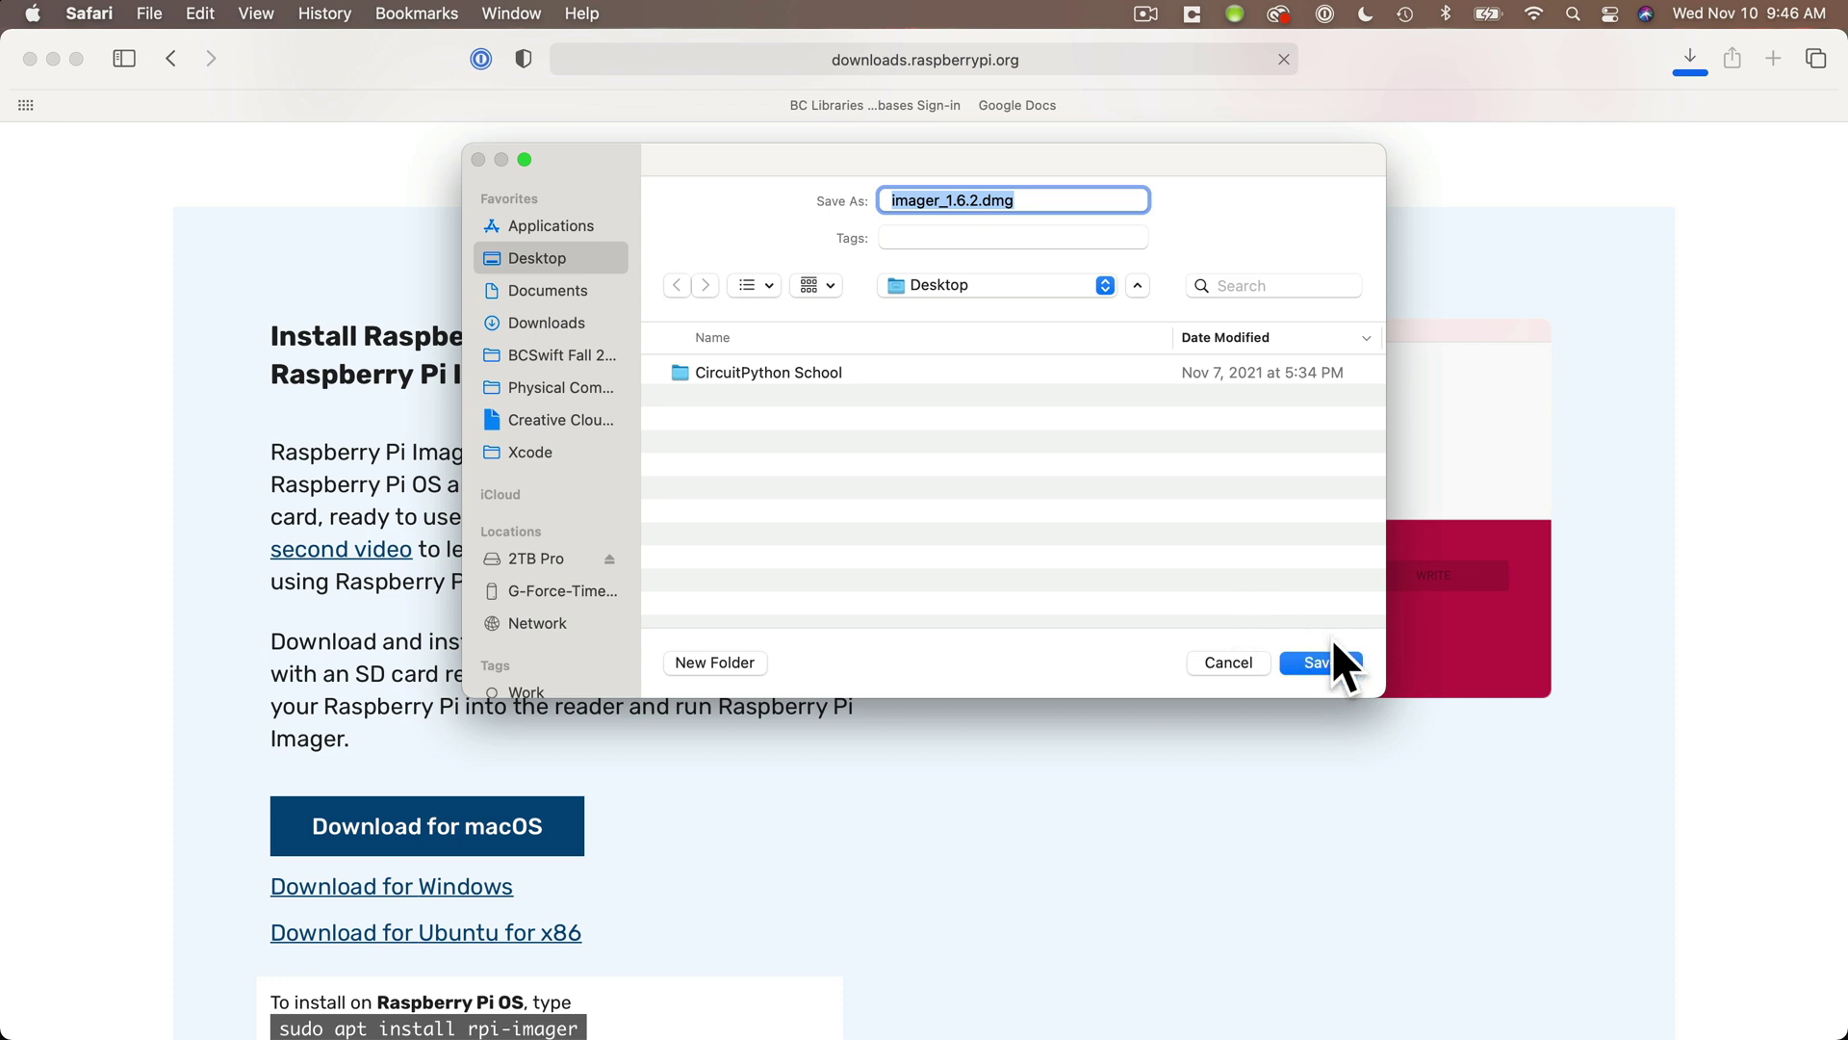
{"action": "left_click", "coordinate": [1326, 665]}
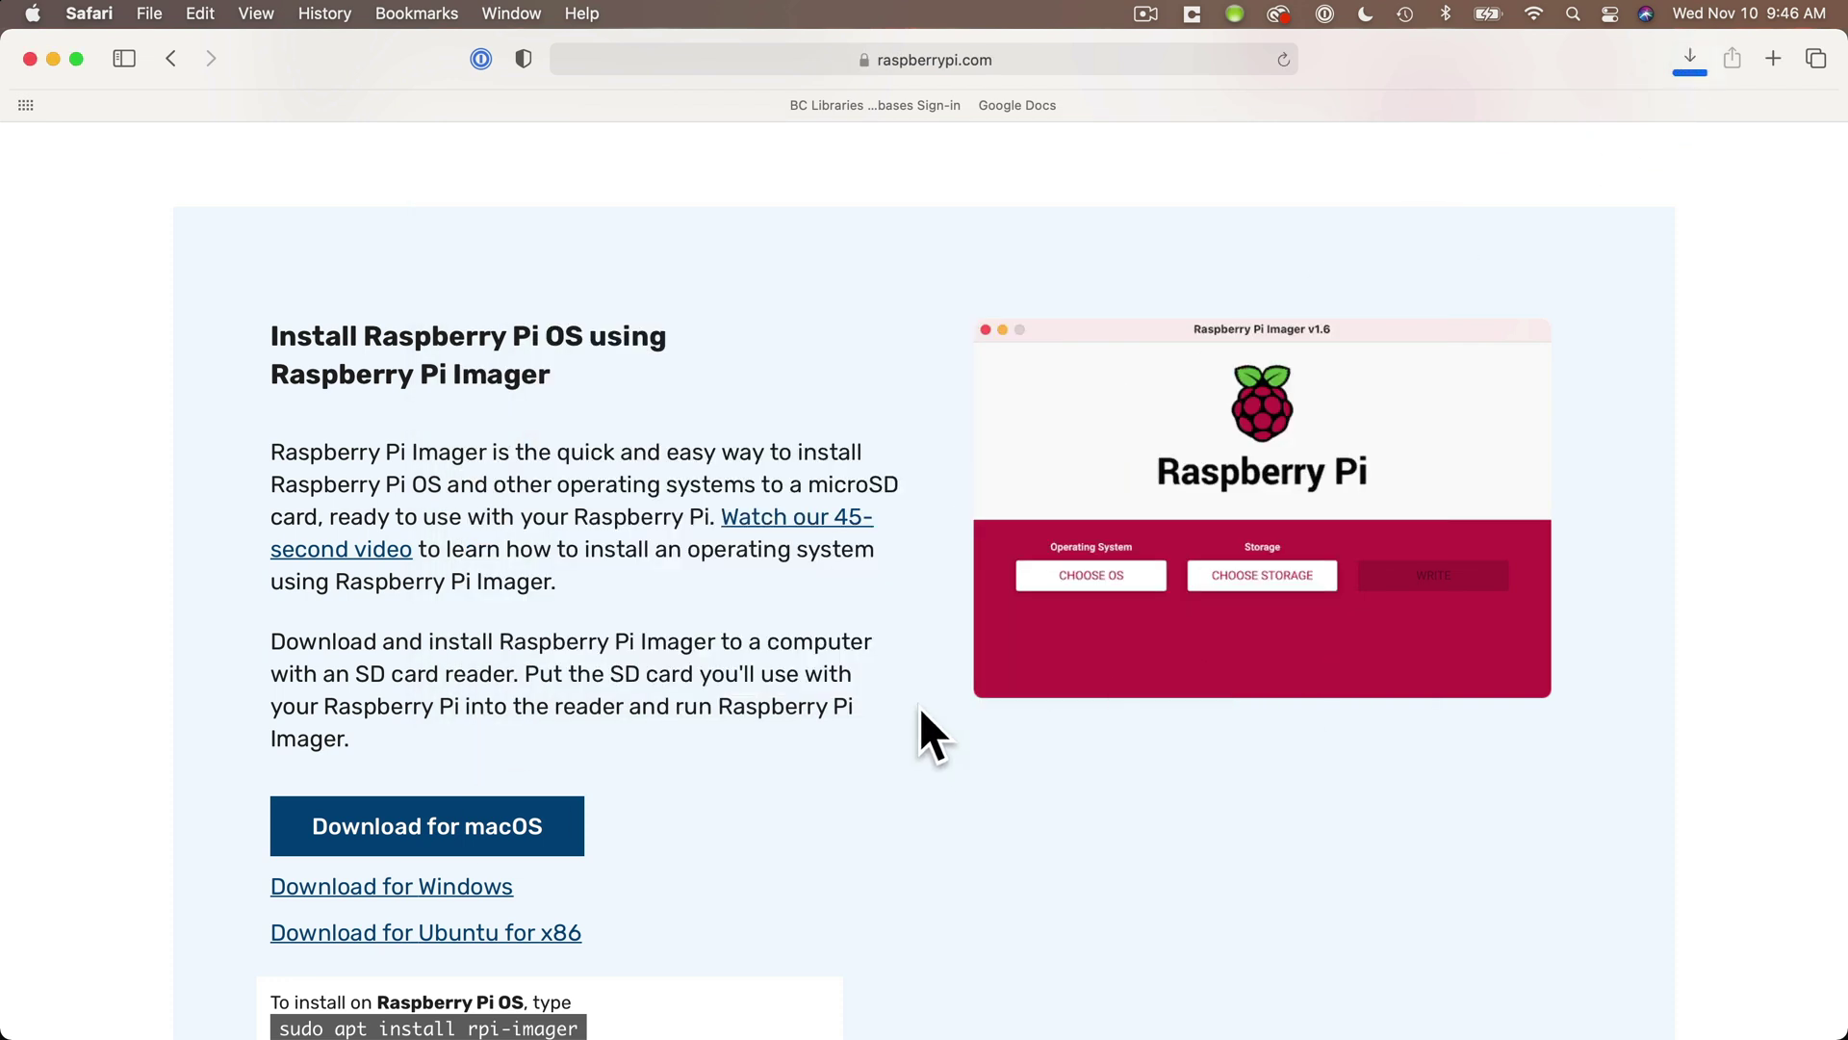
{"action": "left_click", "coordinate": [54, 59]}
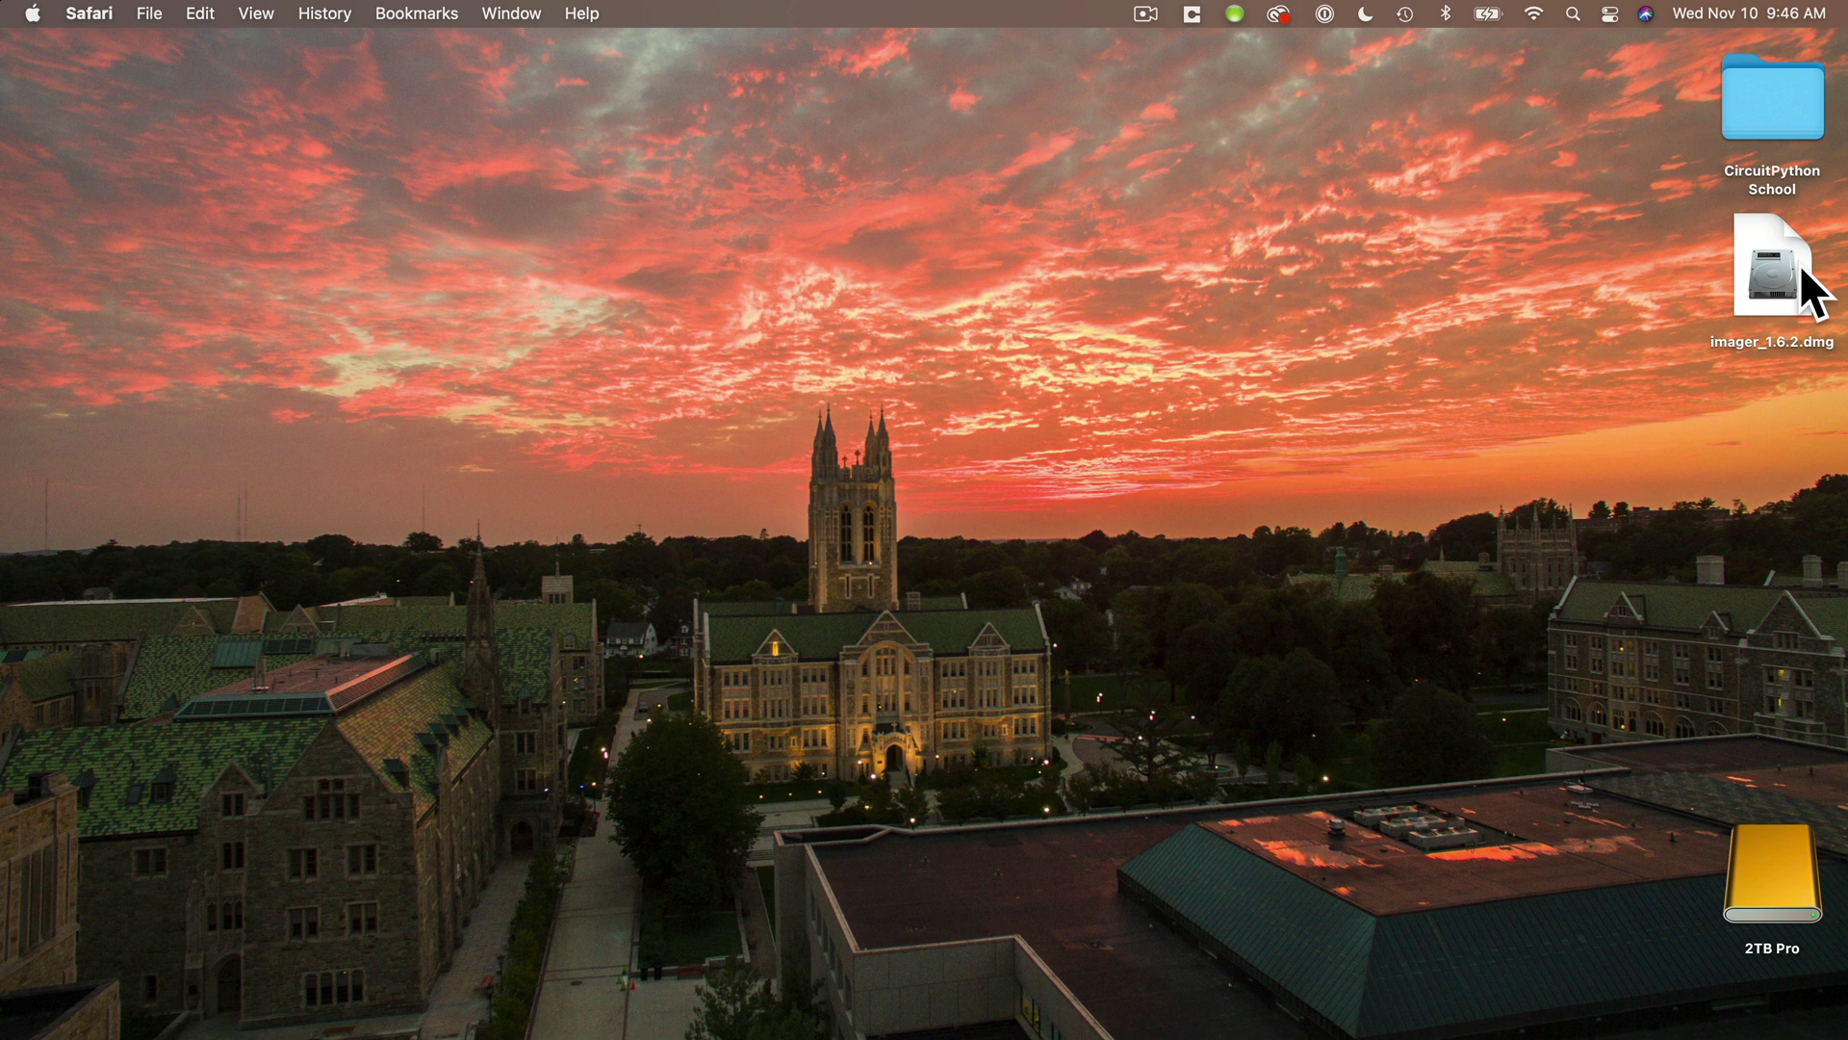
- Install Raspberry Pi Imager into Applications from the dmg, then trash the dmg and installer volume
{"action": "double_click", "coordinate": [1800, 265]}
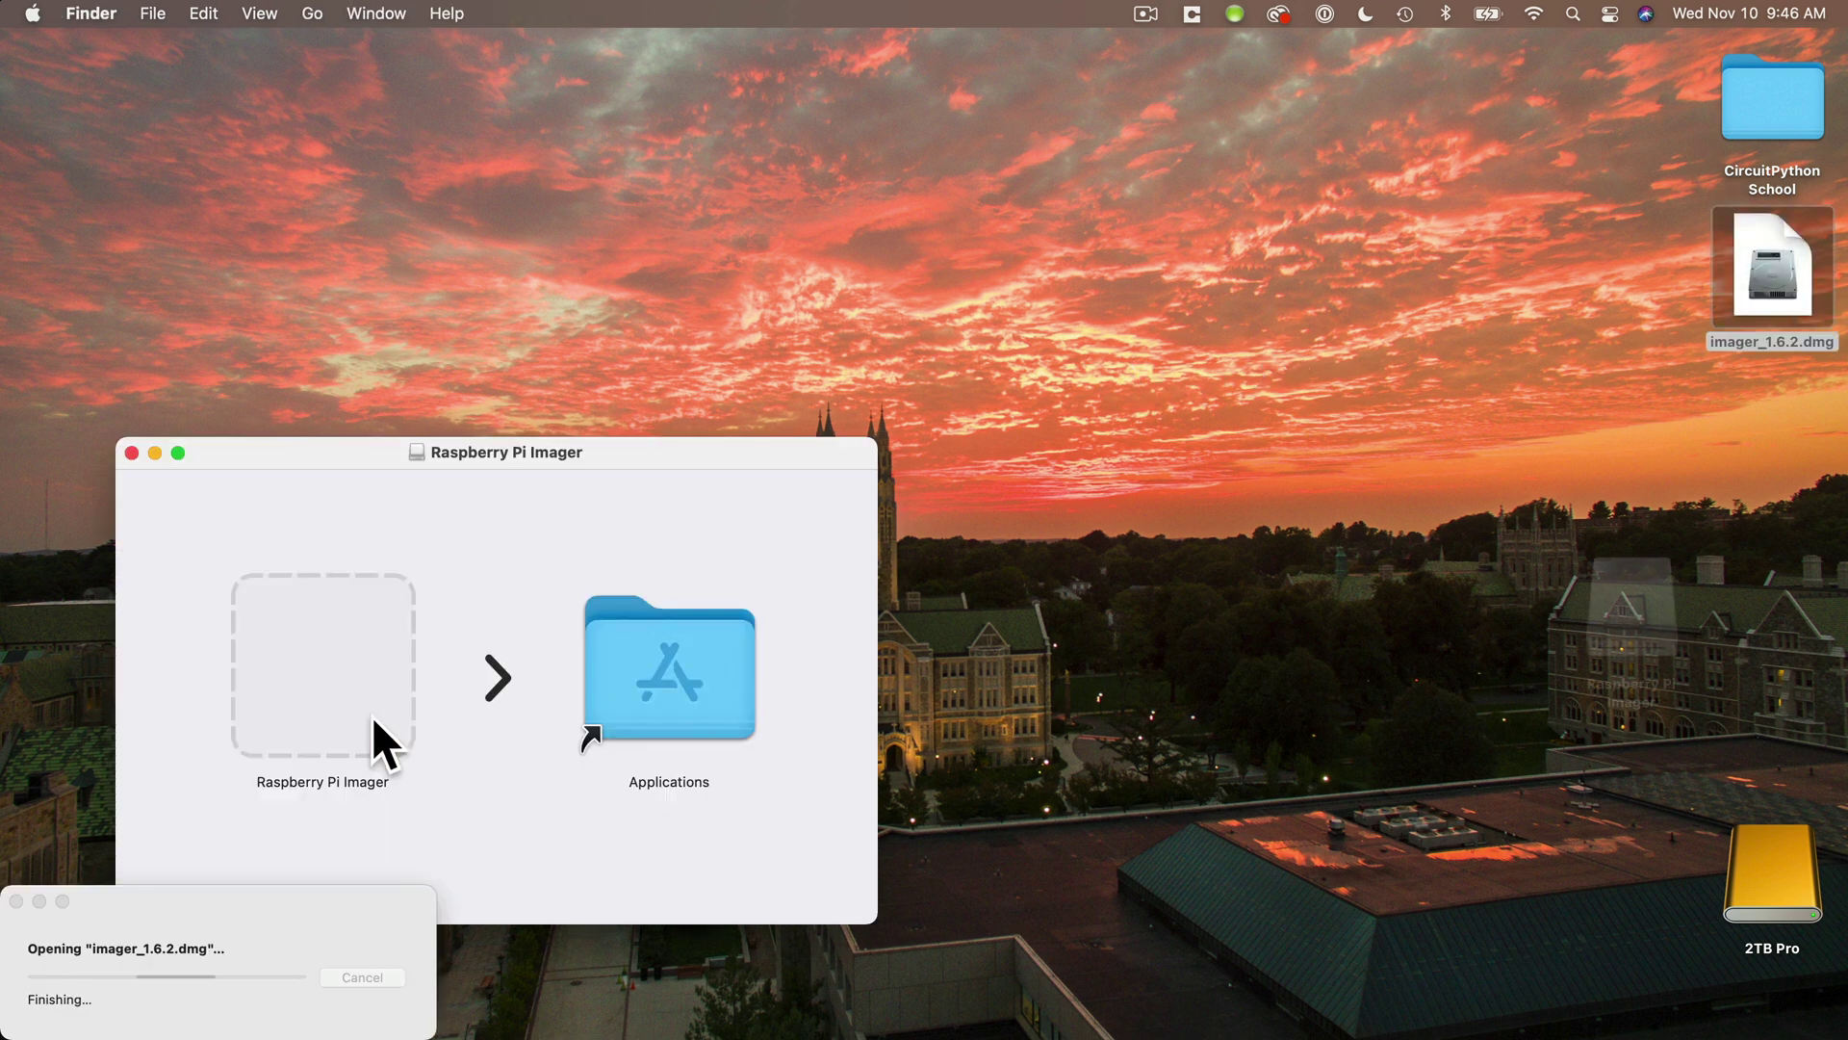
{"action": "left_click_drag", "start_coordinate": [372, 716], "coordinate": [688, 648]}
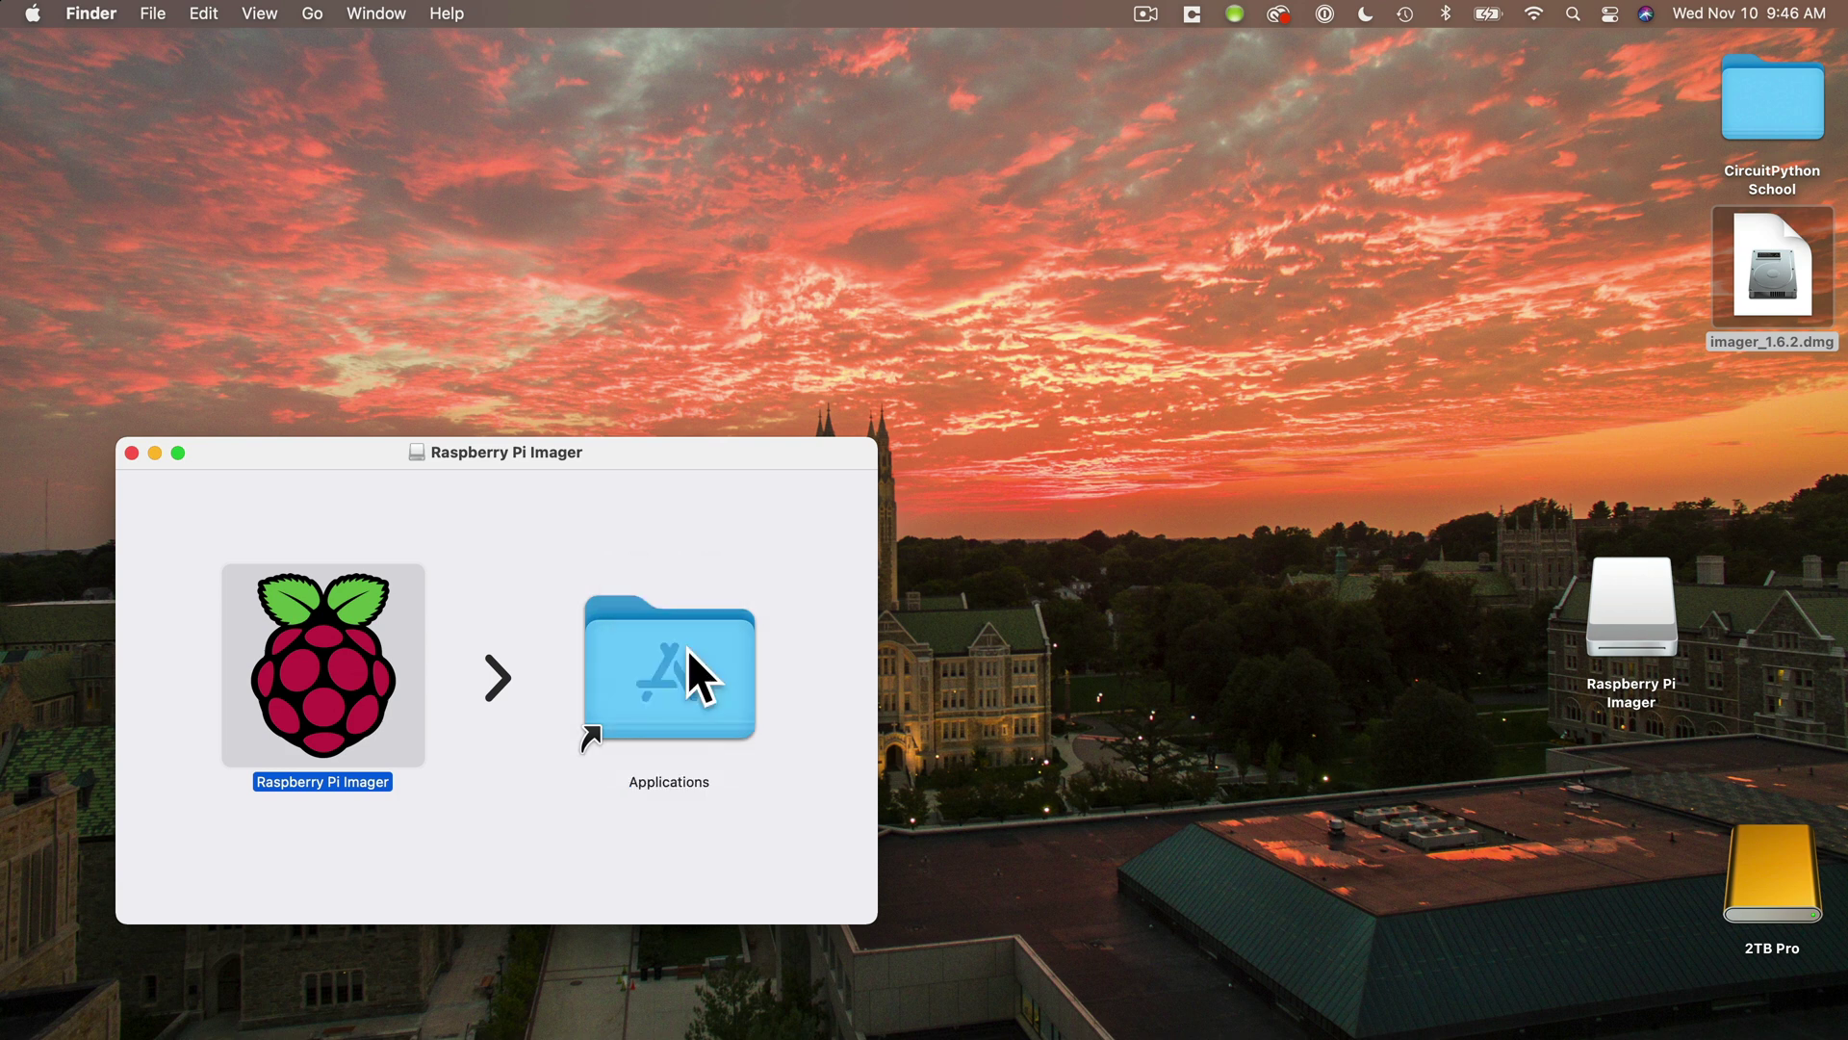
{"action": "left_click", "coordinate": [132, 452]}
{"action": "left_click_drag", "start_coordinate": [1560, 239], "coordinate": [1735, 579]}
{"action": "left_click_drag", "start_coordinate": [1781, 1035], "coordinate": [1792, 1027]}
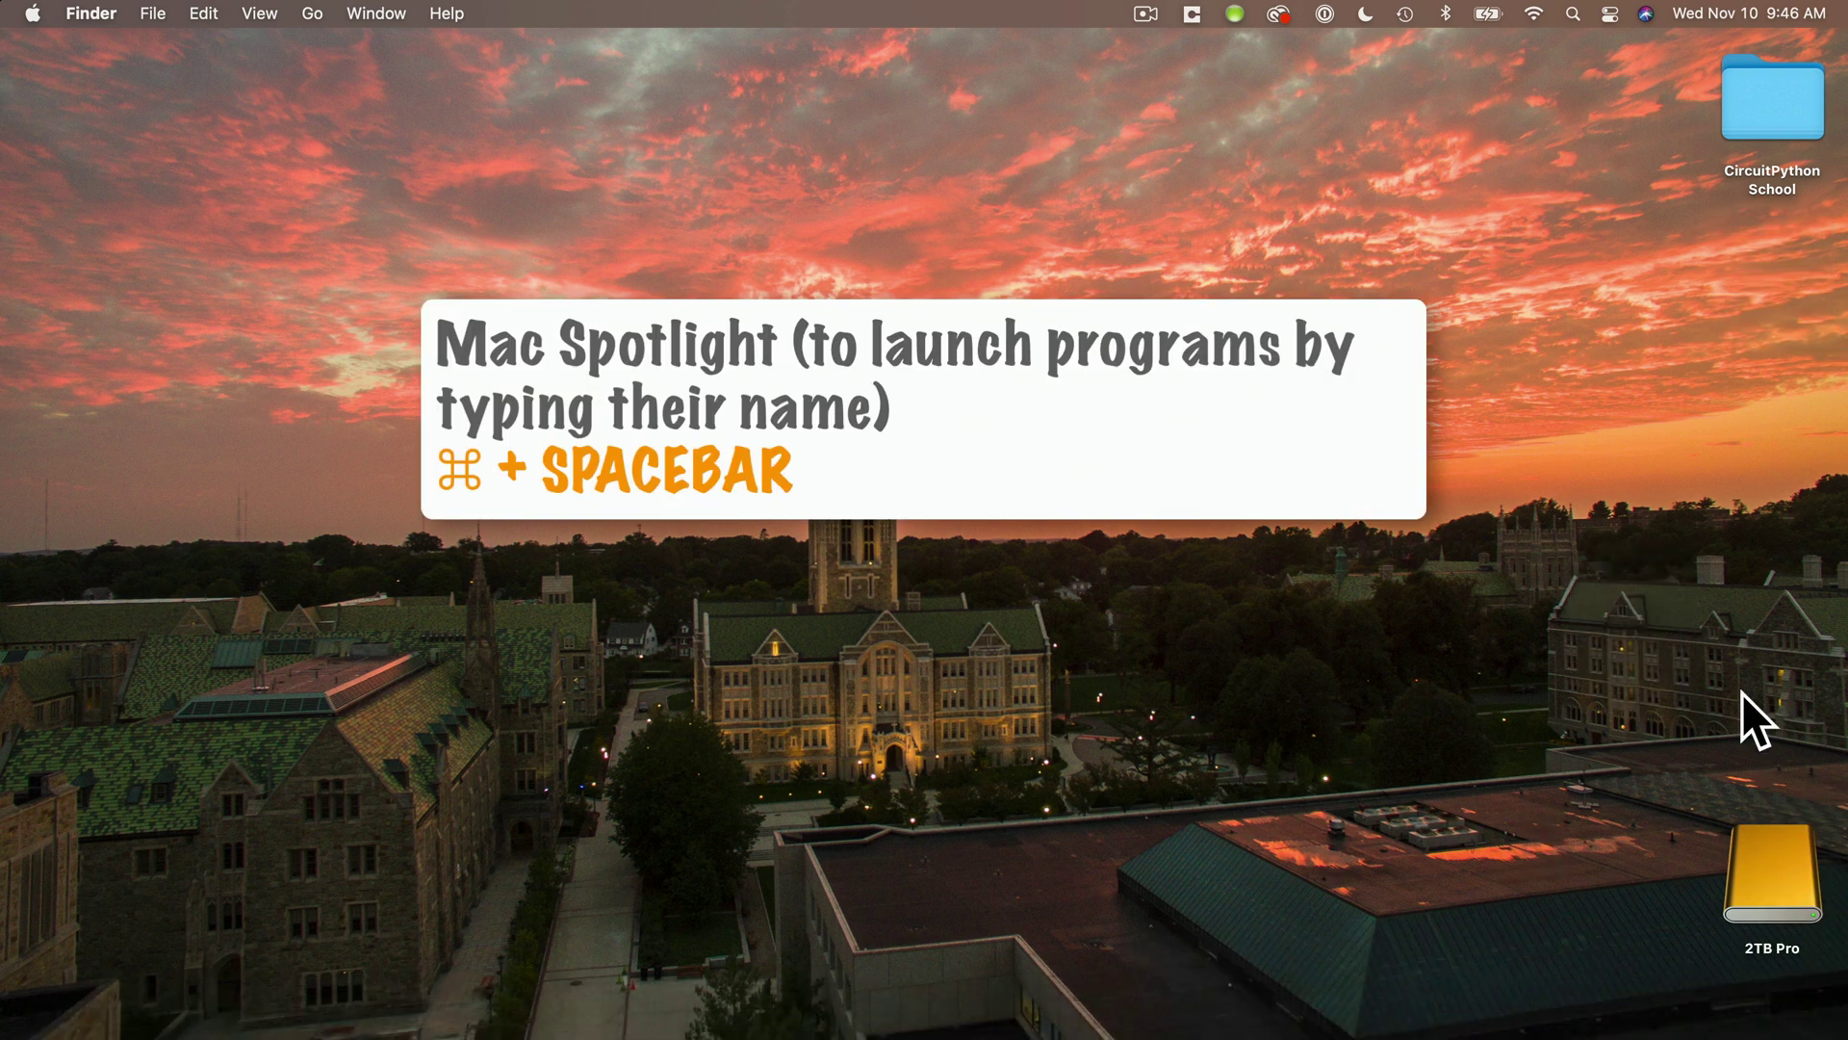
- Launch Raspberry Pi Imager via a Spotlight search for 'rasp' and confirm opening the app
{"action": "key", "text": "super+space"}
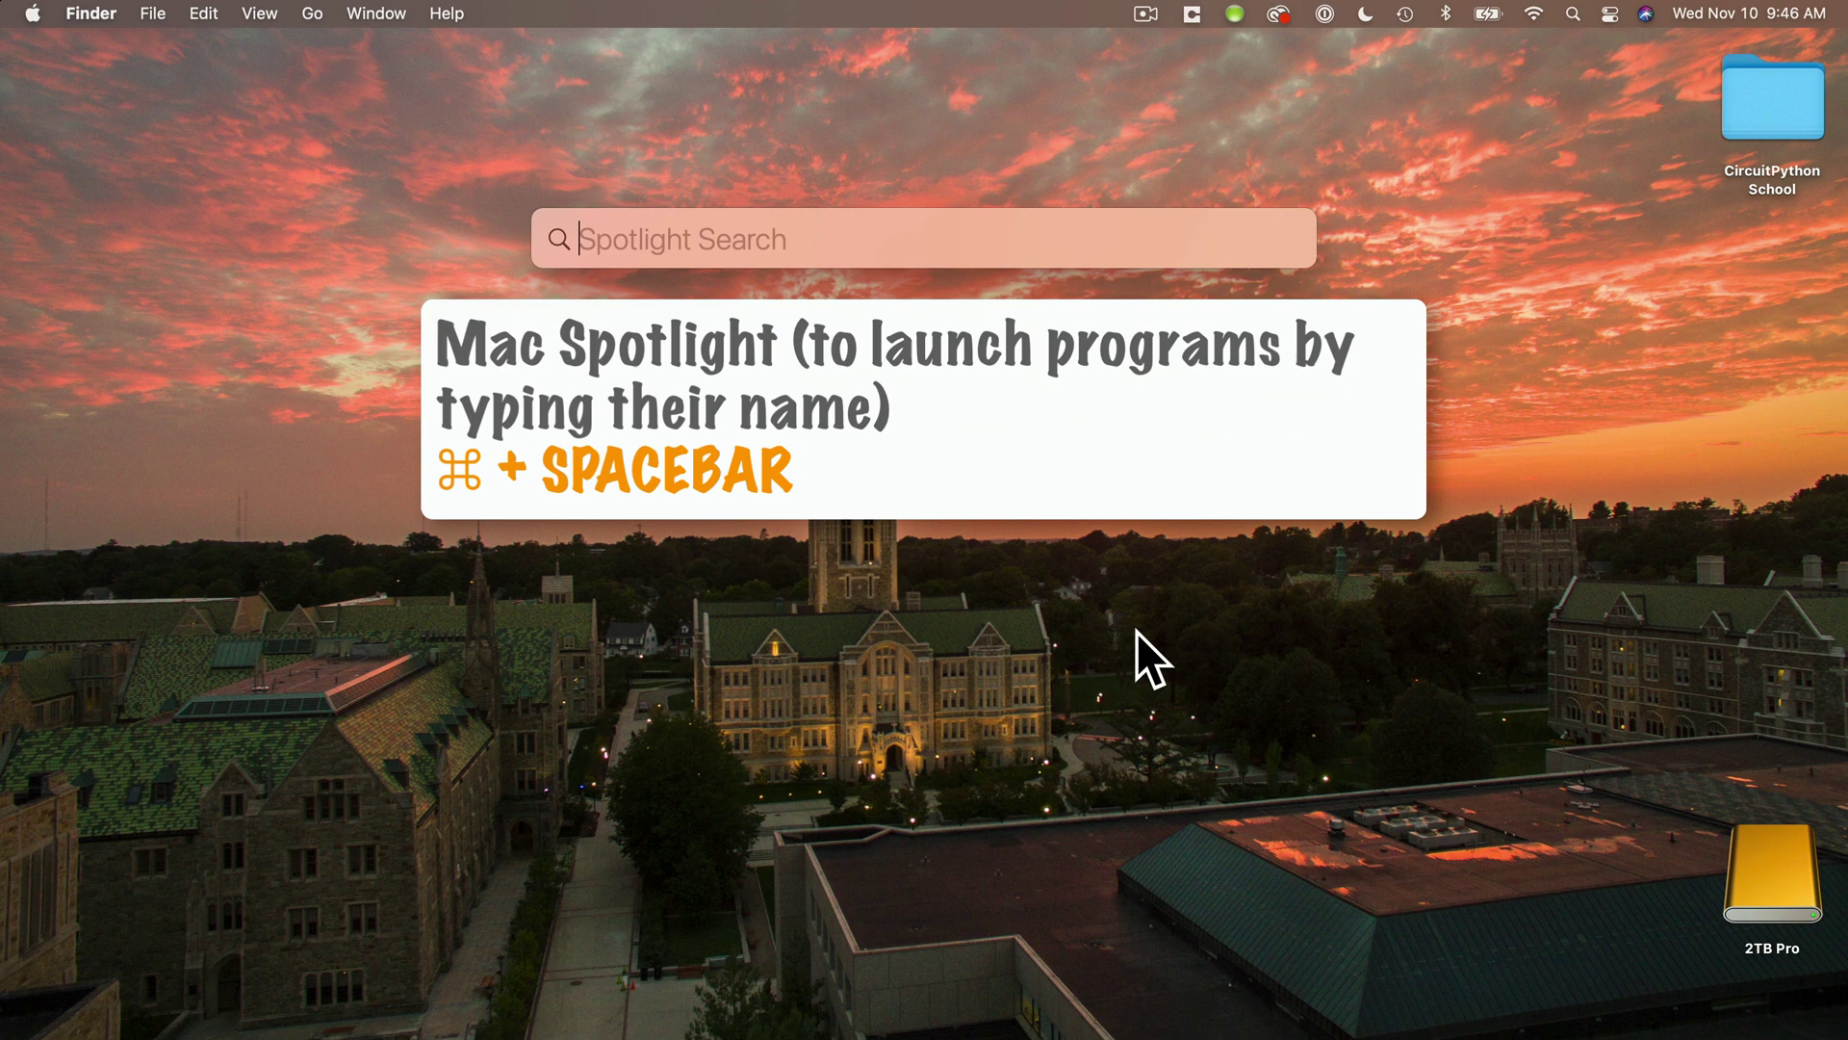
{"action": "type", "text": "raspb"}
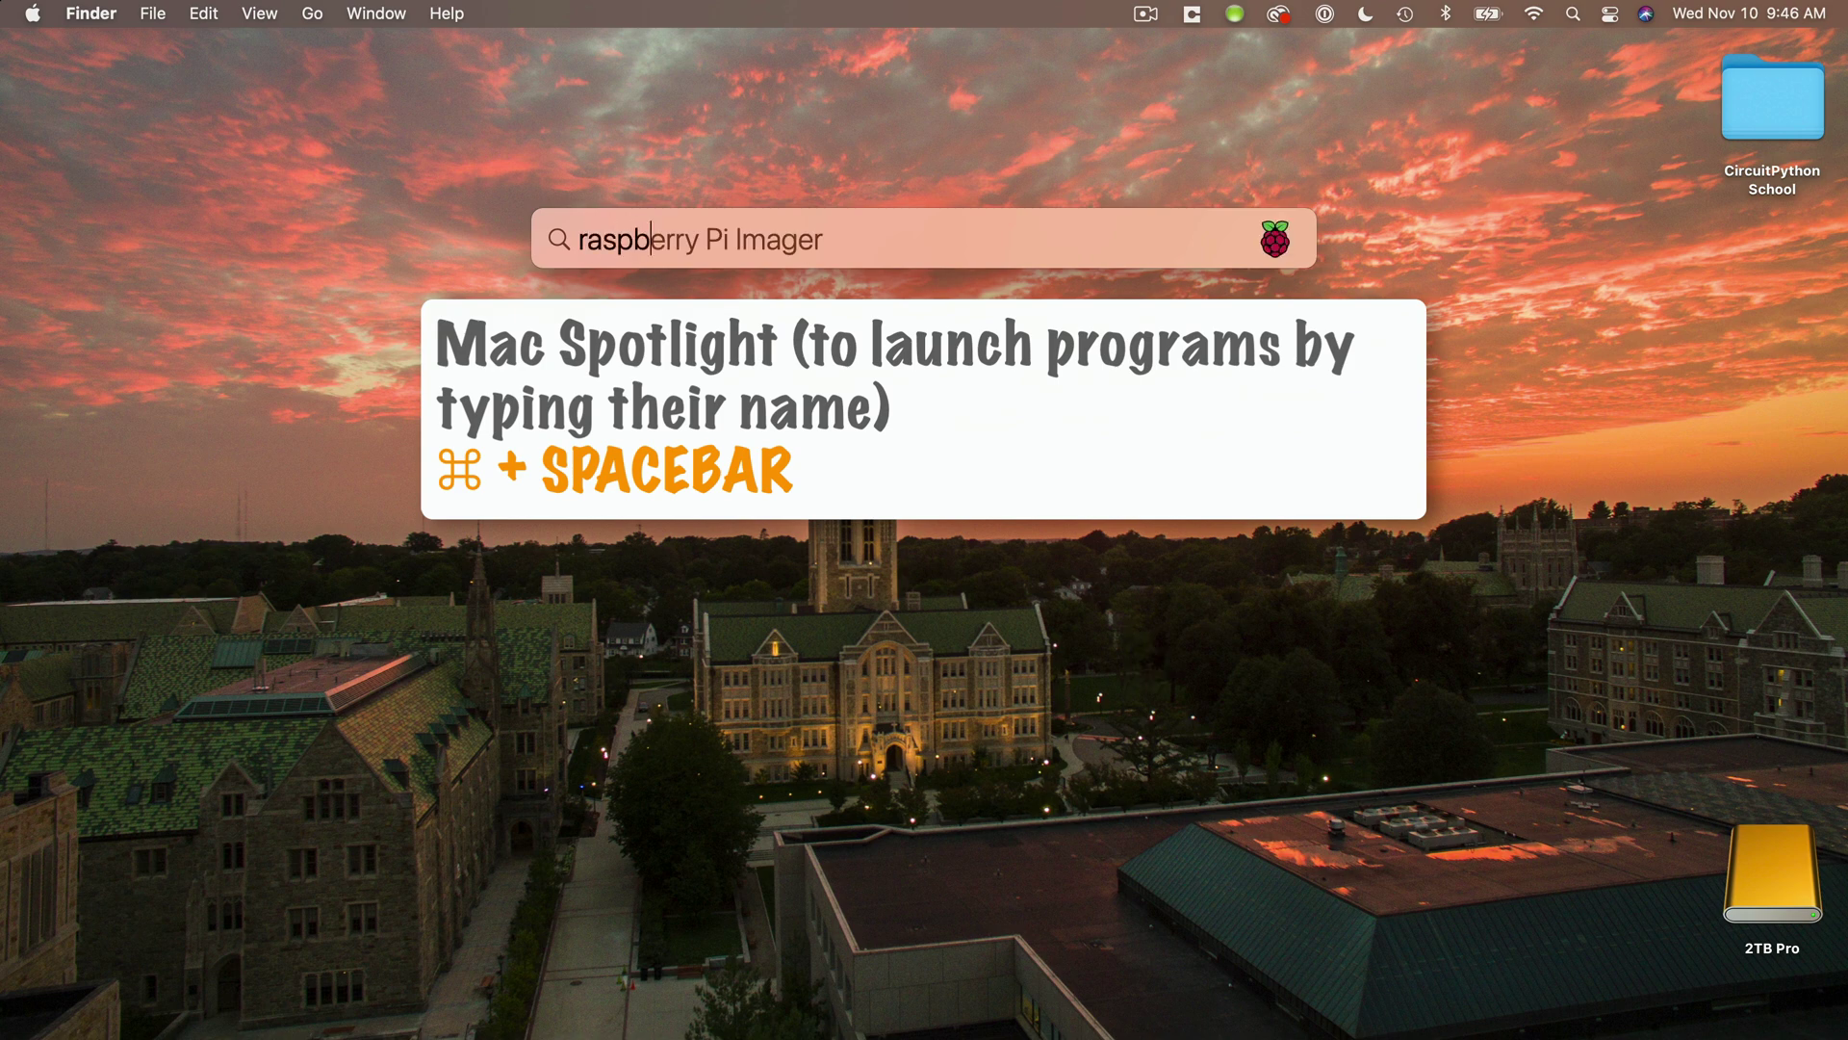
{"action": "key", "text": "Return"}
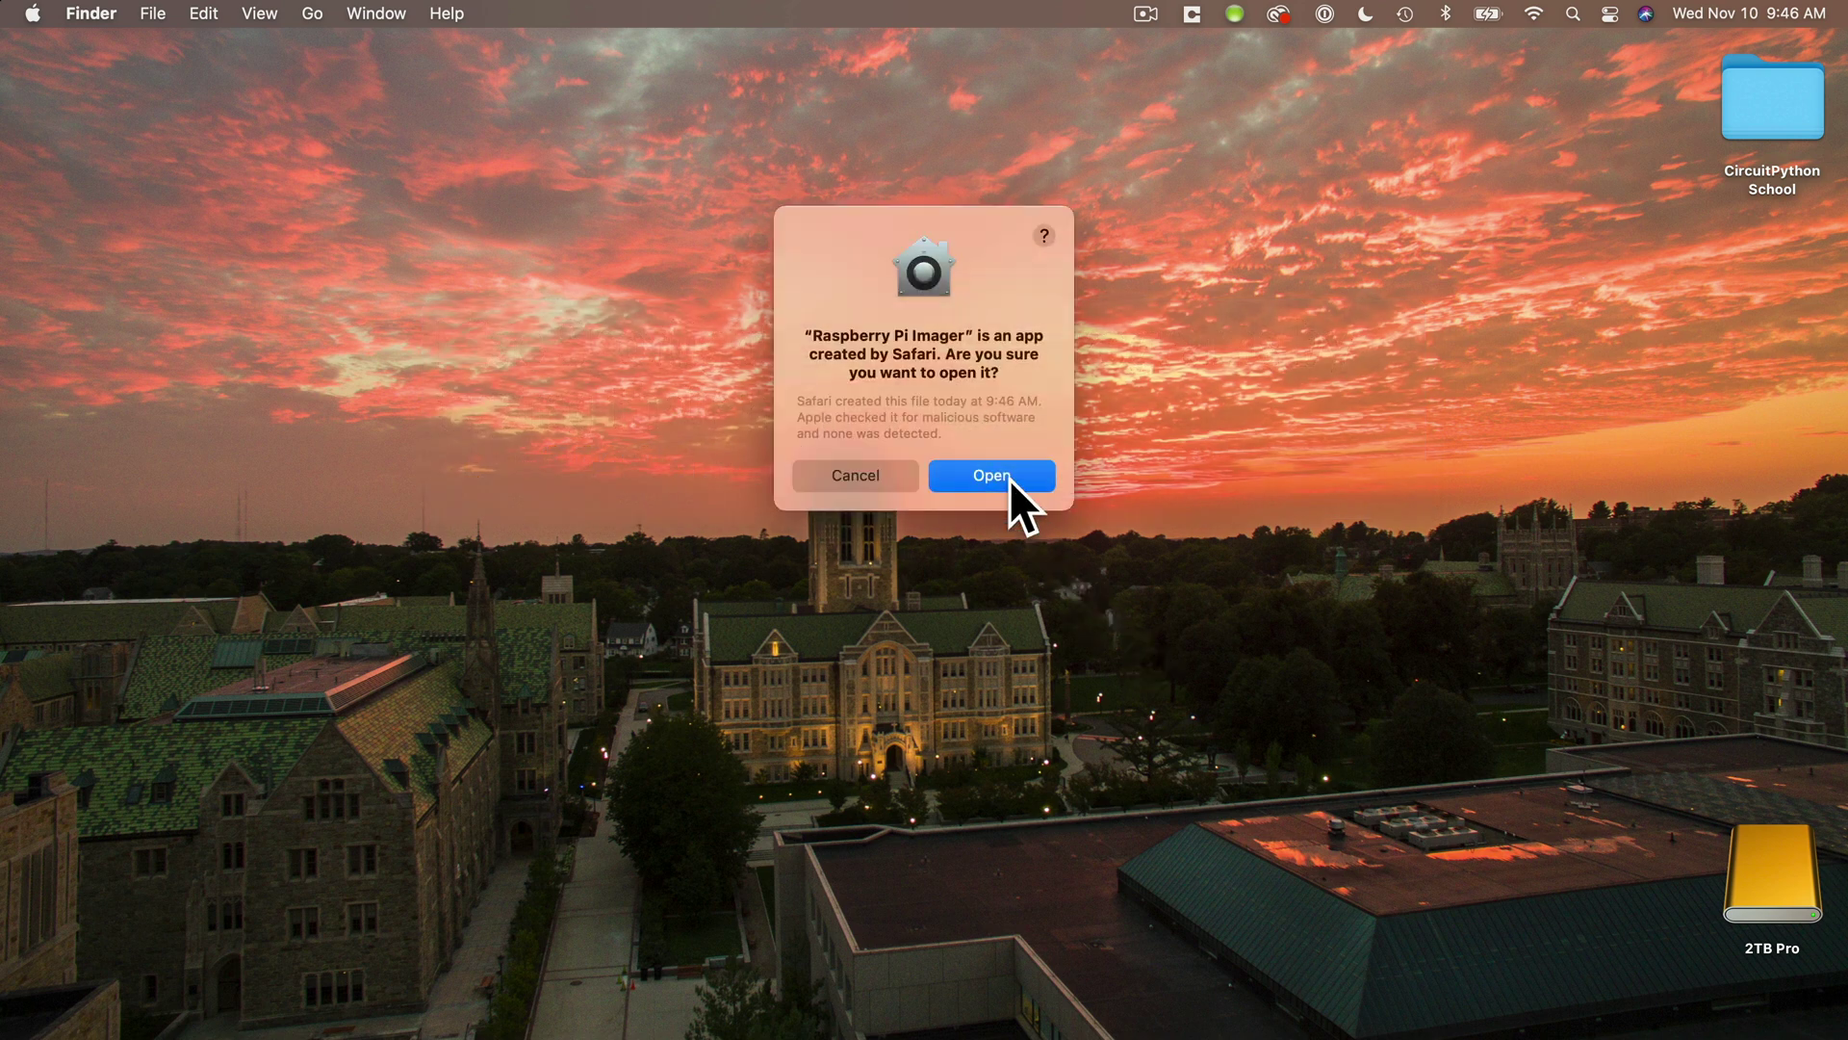
{"action": "left_click", "coordinate": [1010, 479]}
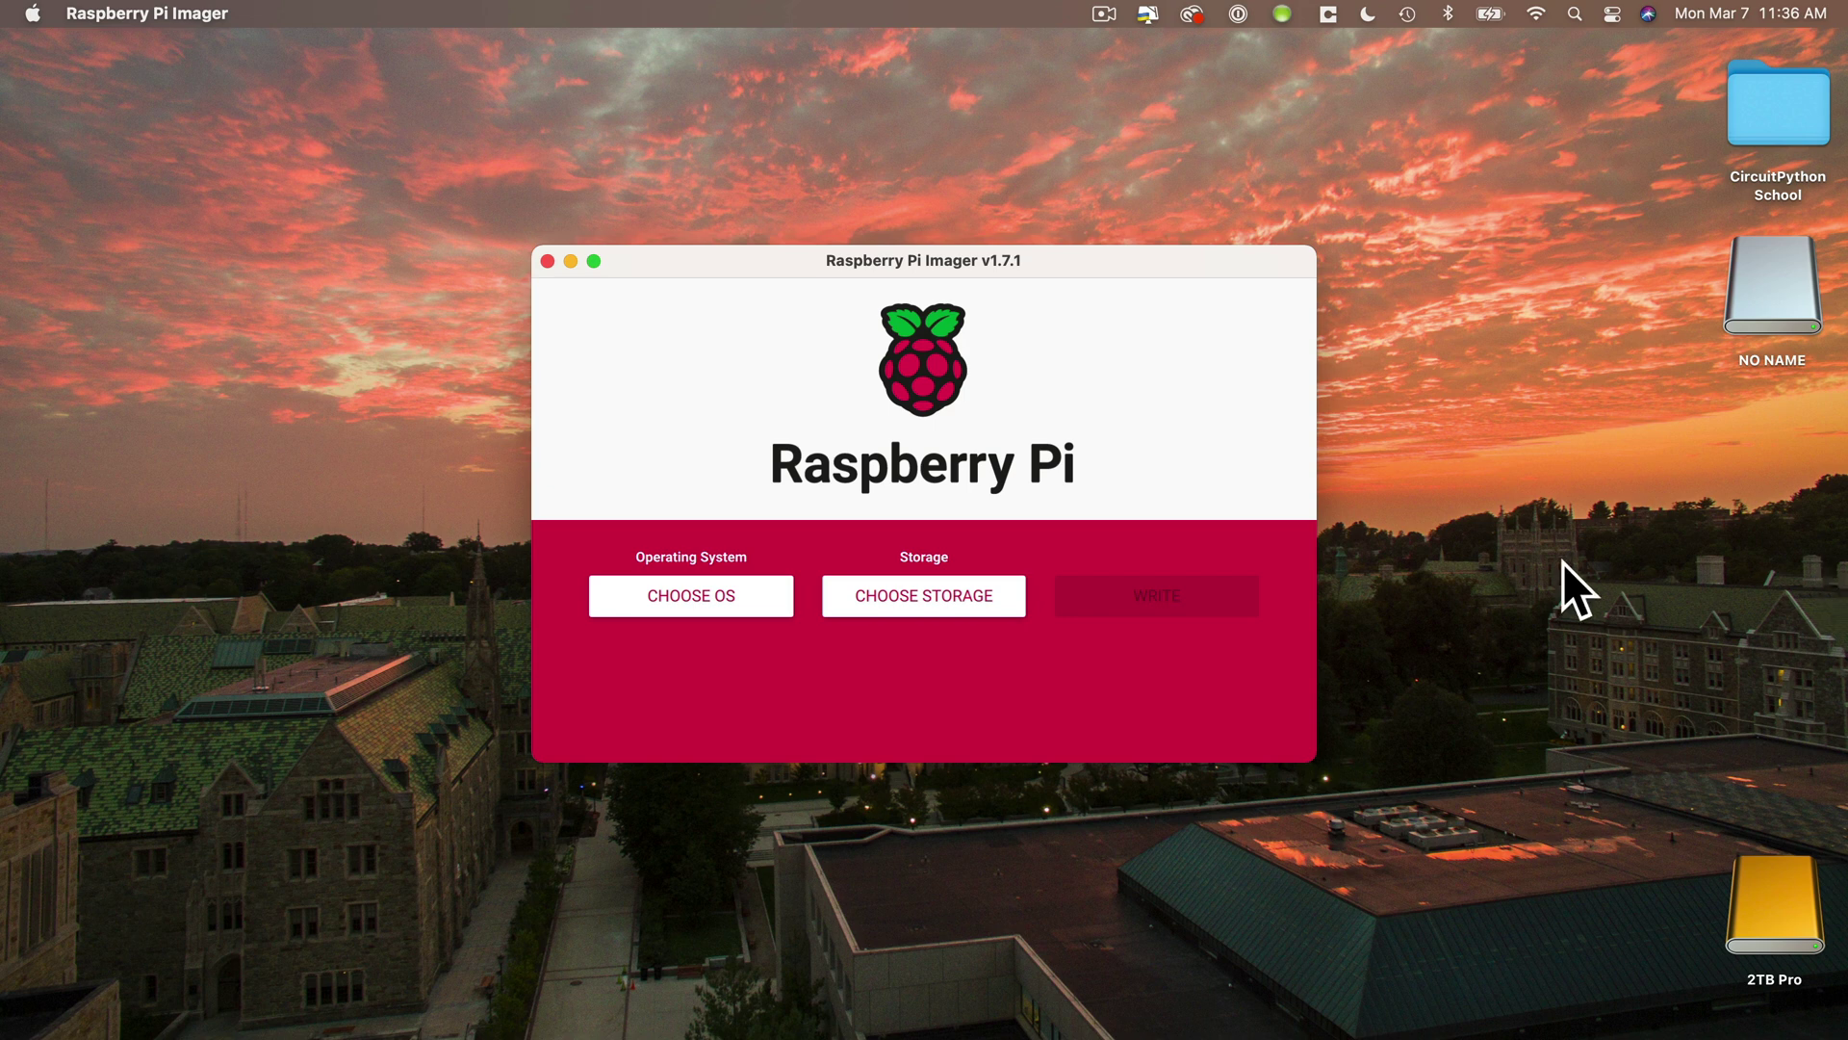
- Choose Raspberry Pi OS (32-bit) as the OS and the 31.7 GB Generic STORAGE DEVICE as storage
{"action": "left_click", "coordinate": [721, 614]}
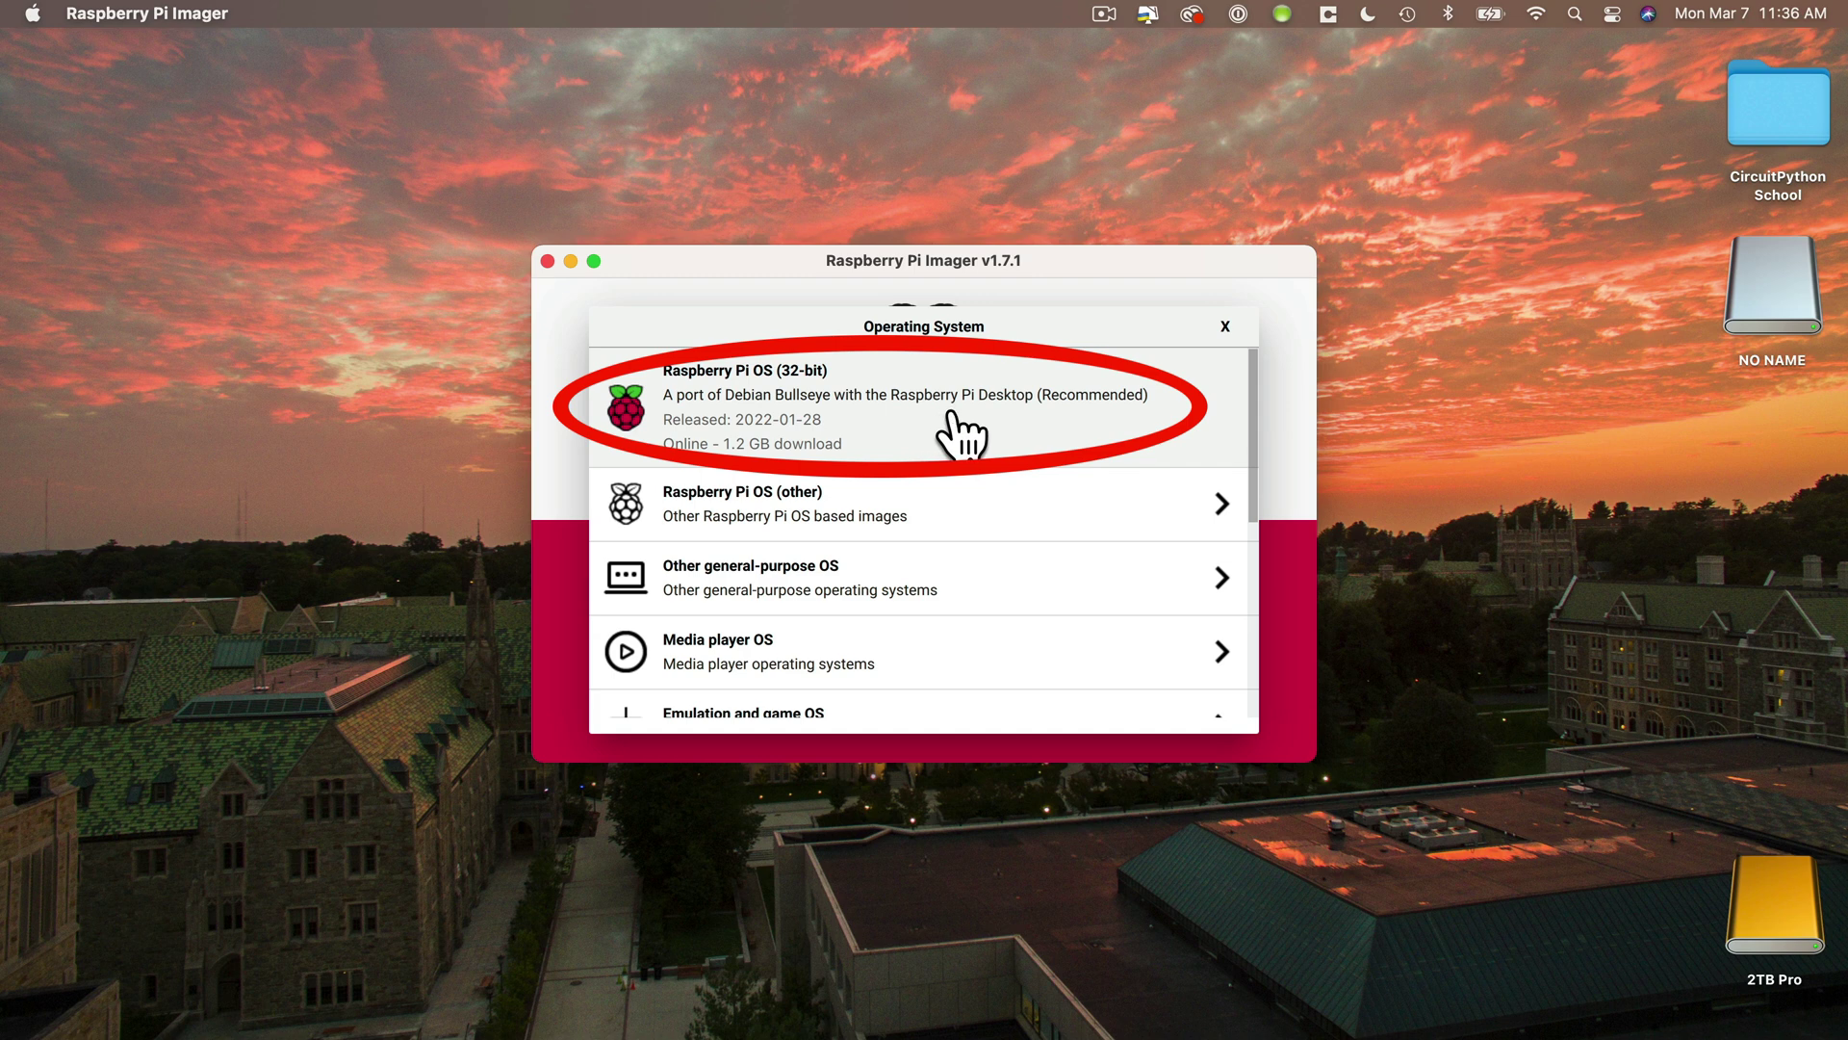
{"action": "left_click", "coordinate": [1099, 412]}
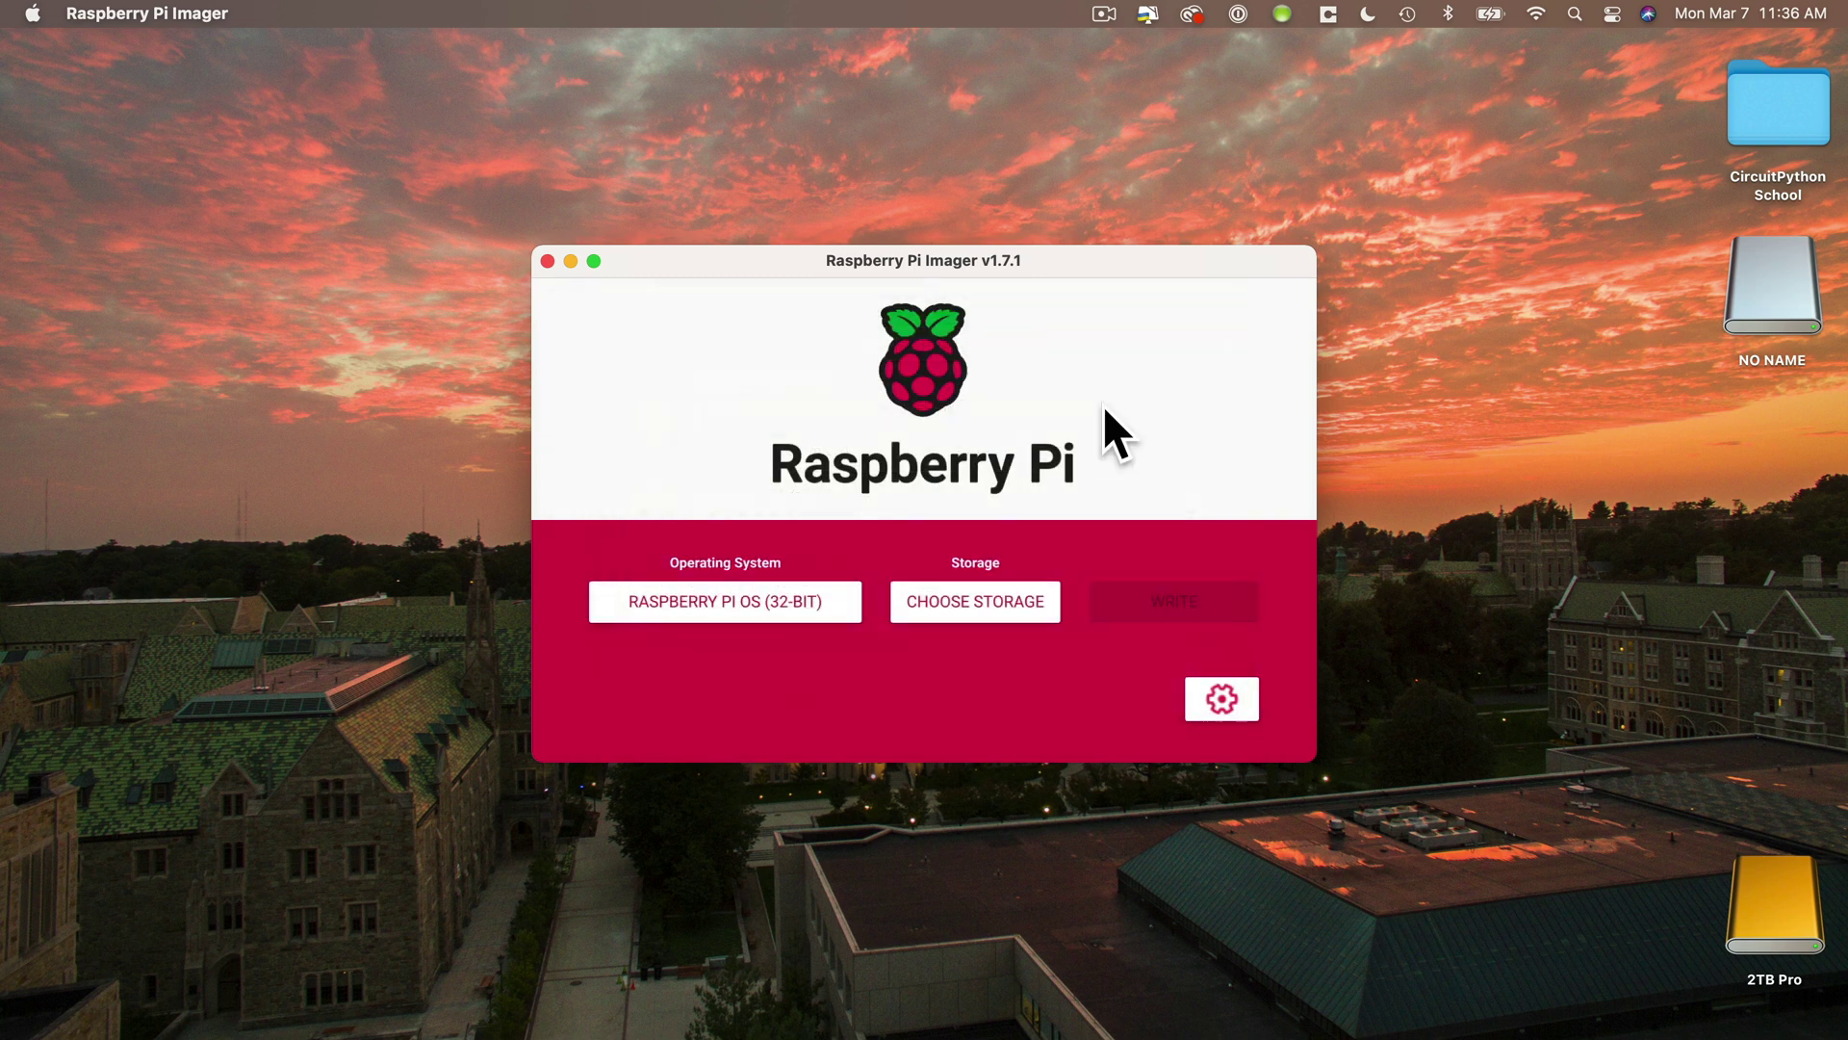
{"action": "left_click", "coordinate": [1007, 596]}
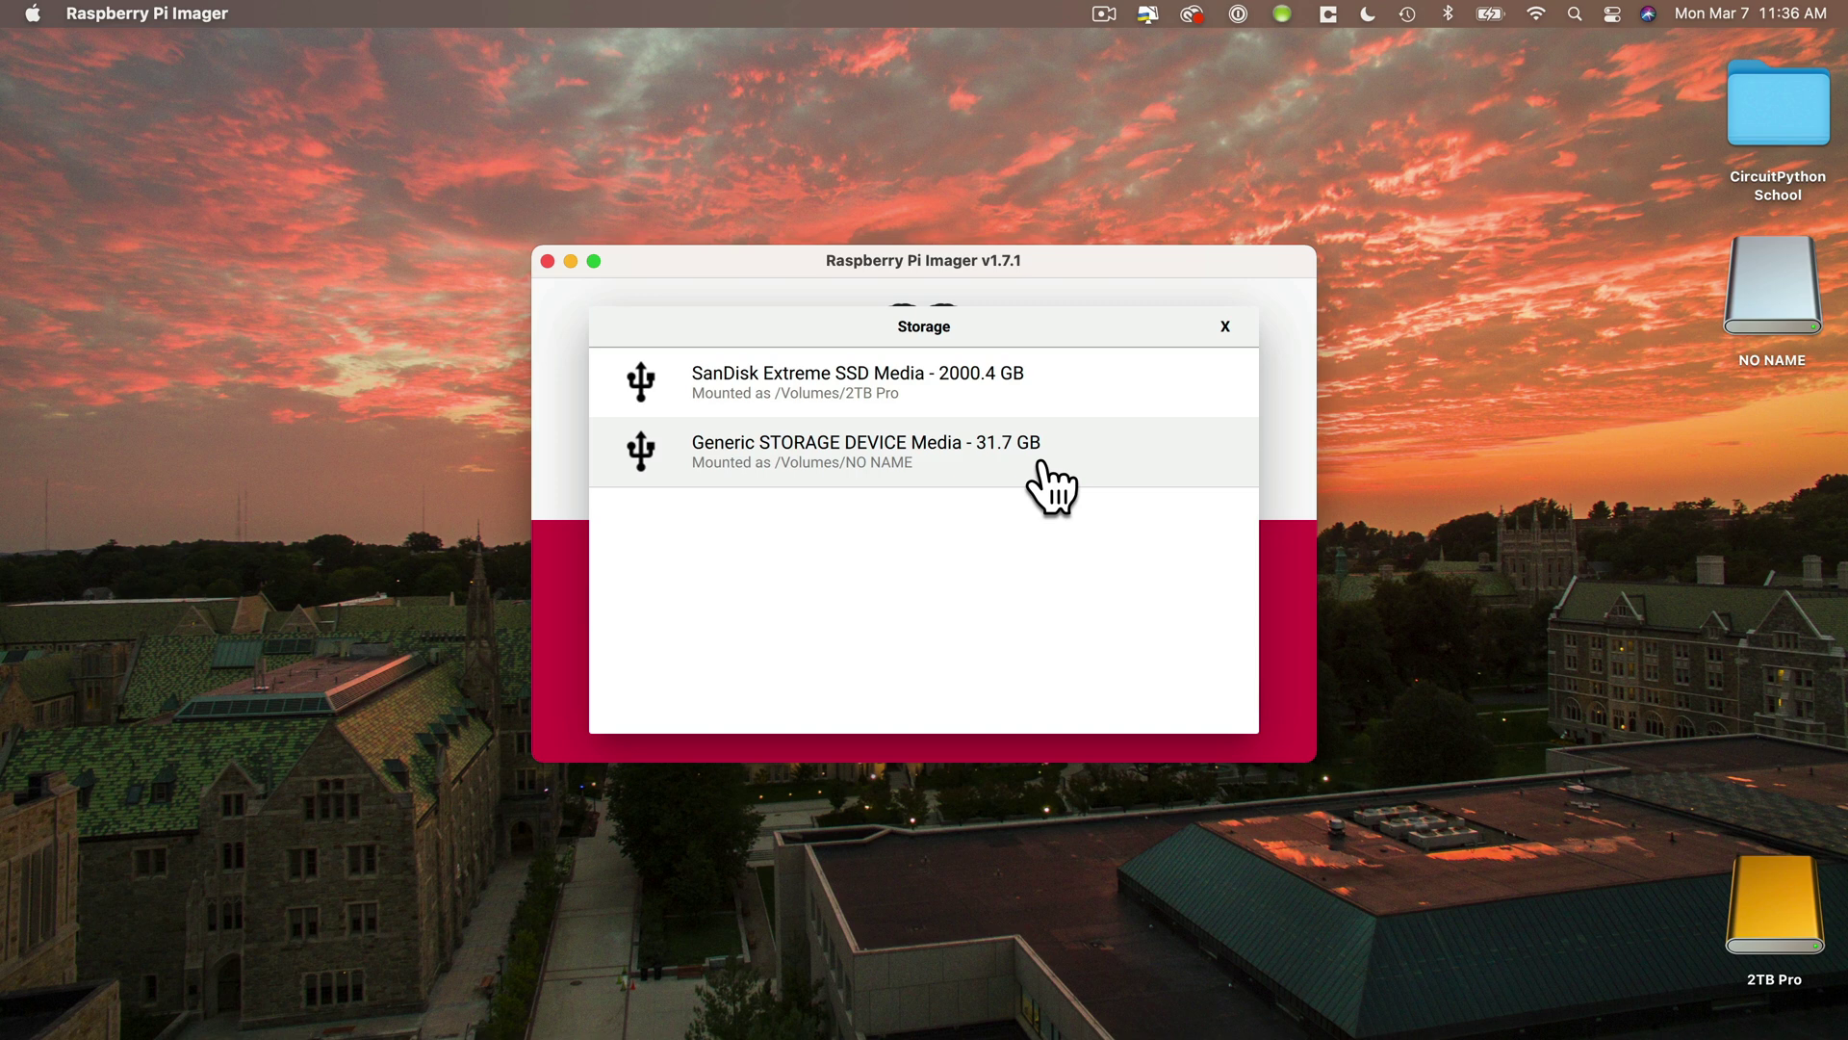
{"action": "left_click", "coordinate": [1043, 465]}
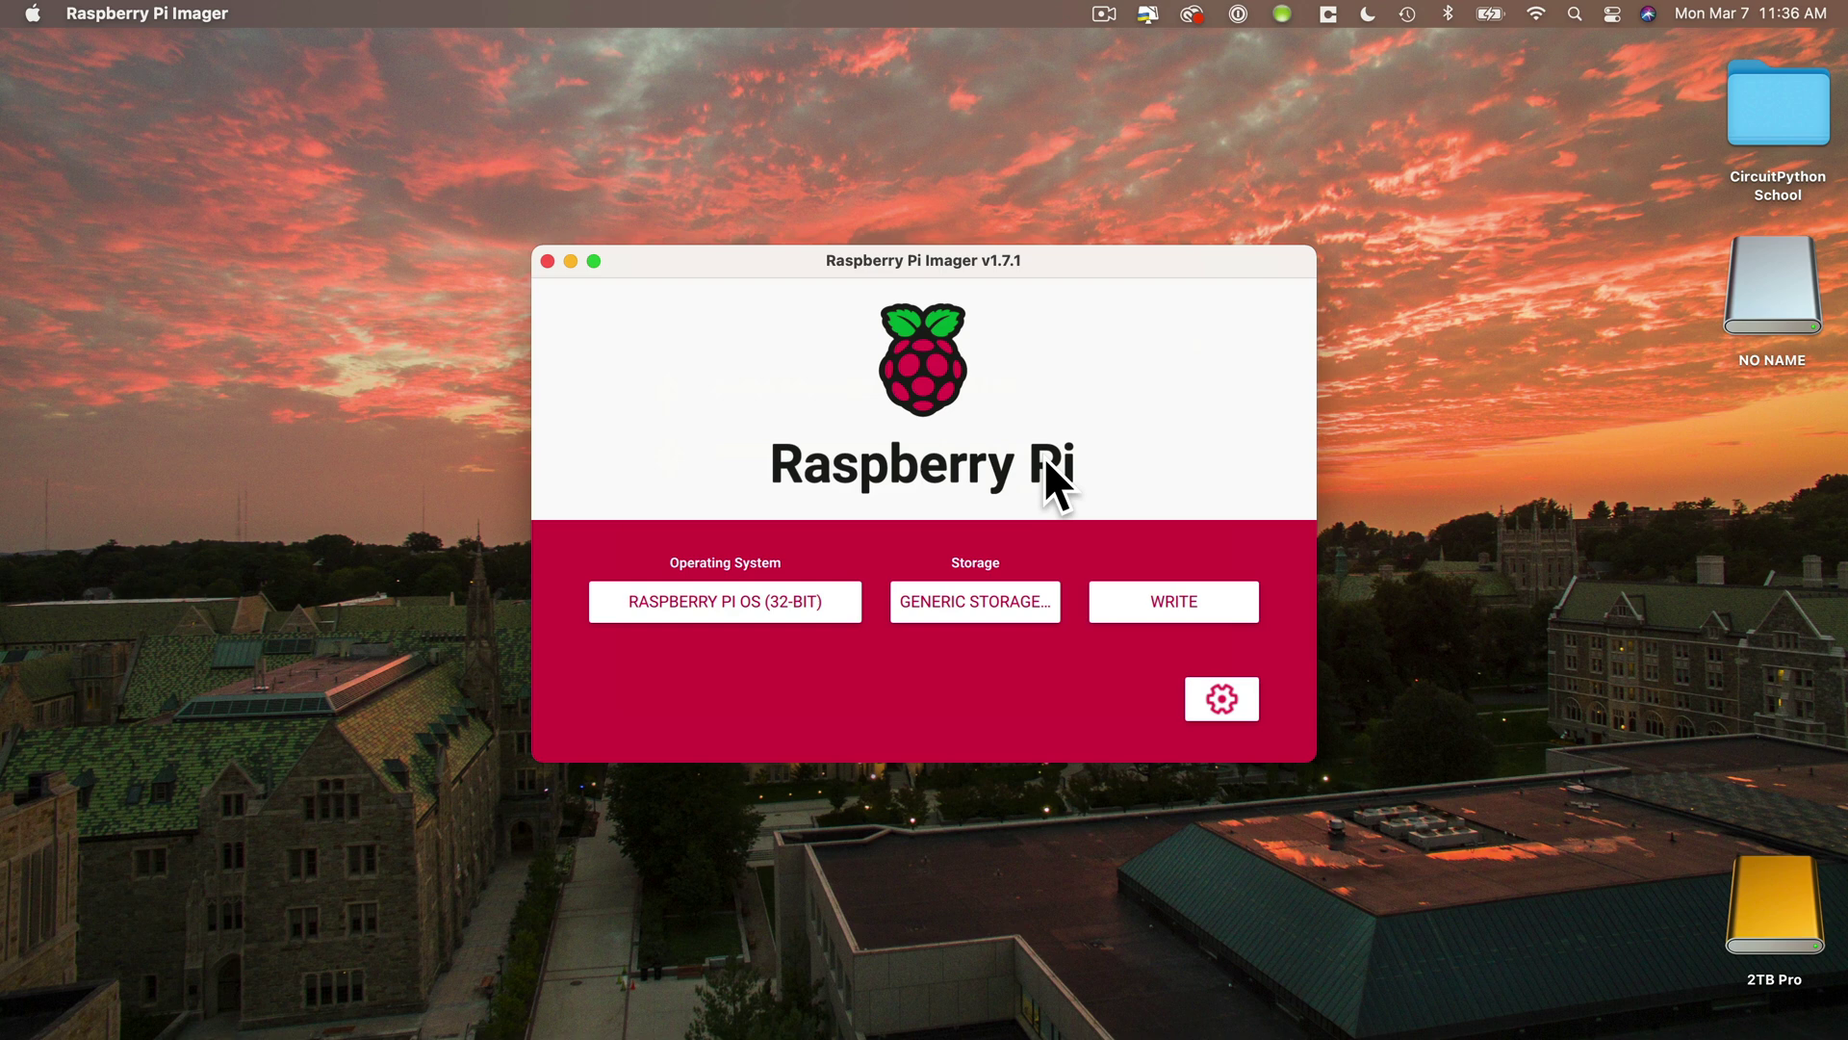
- Open the advanced options, allow Wi-Fi password prefill from the keychain, and enter hostname raspberrypi
{"action": "left_click", "coordinate": [1240, 704]}
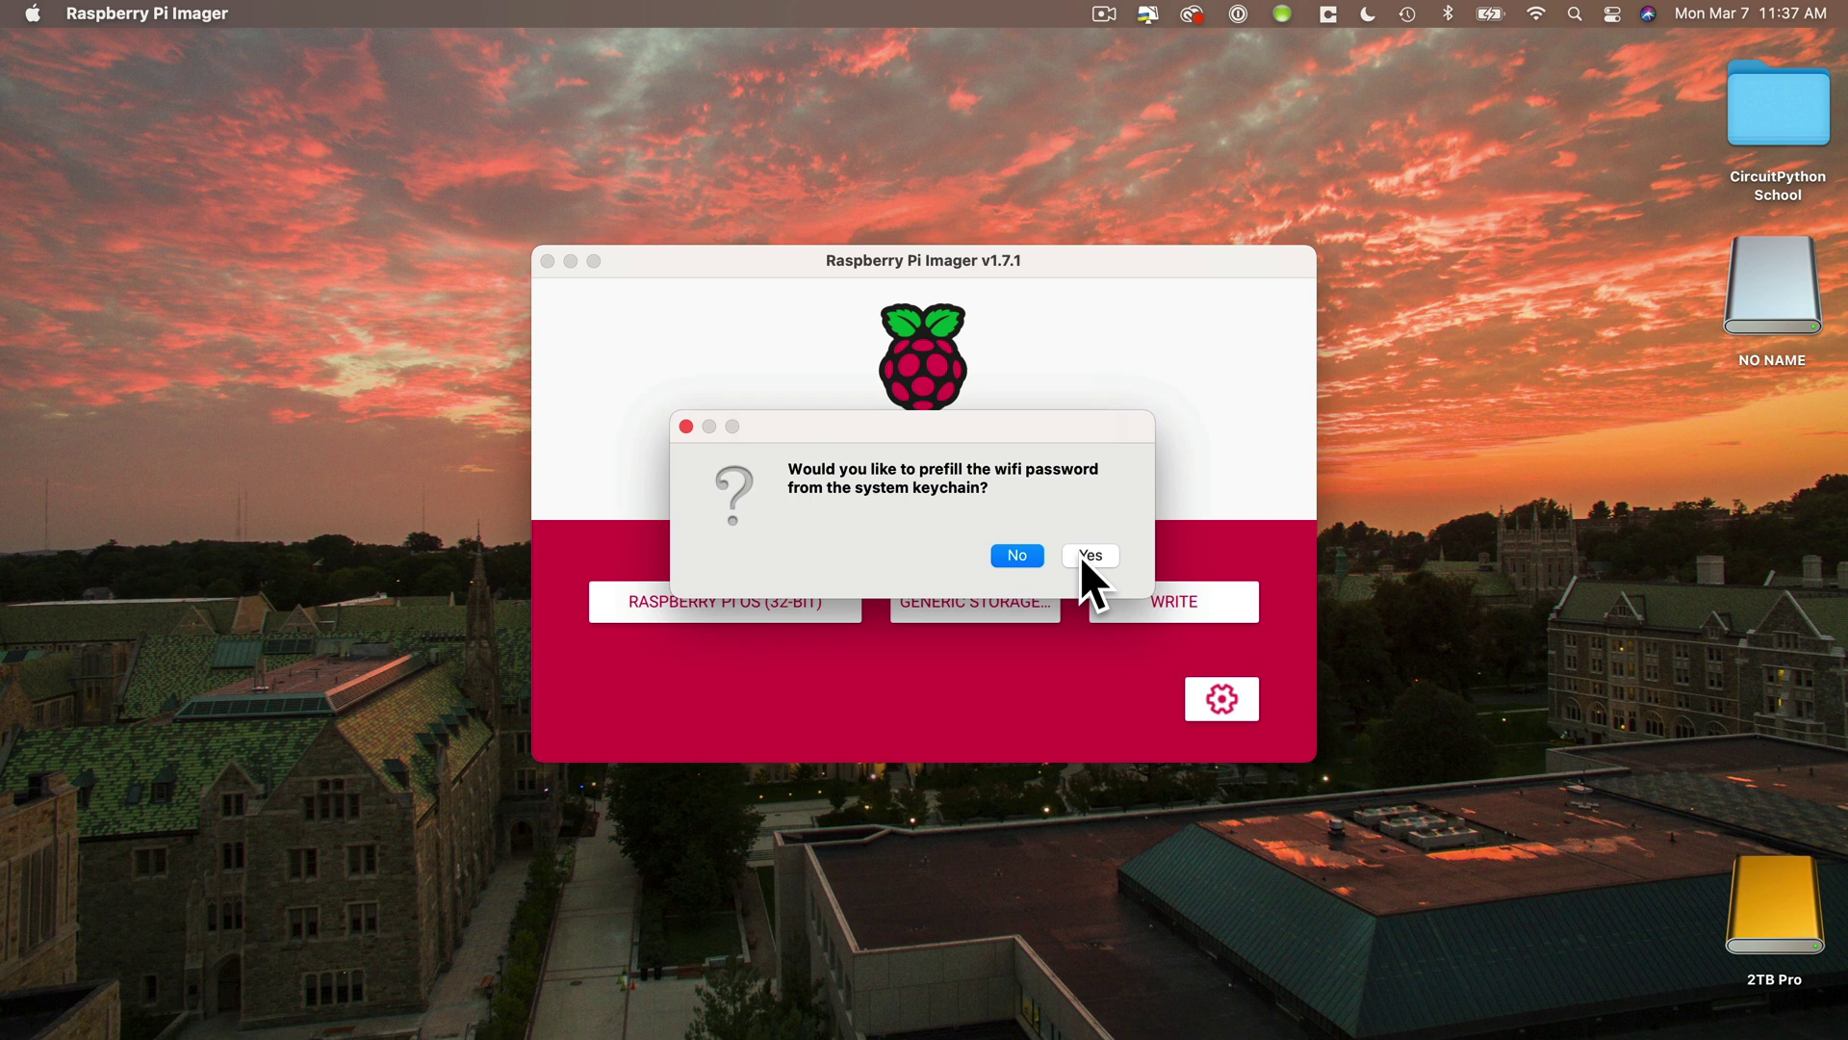
{"action": "left_click", "coordinate": [1080, 556]}
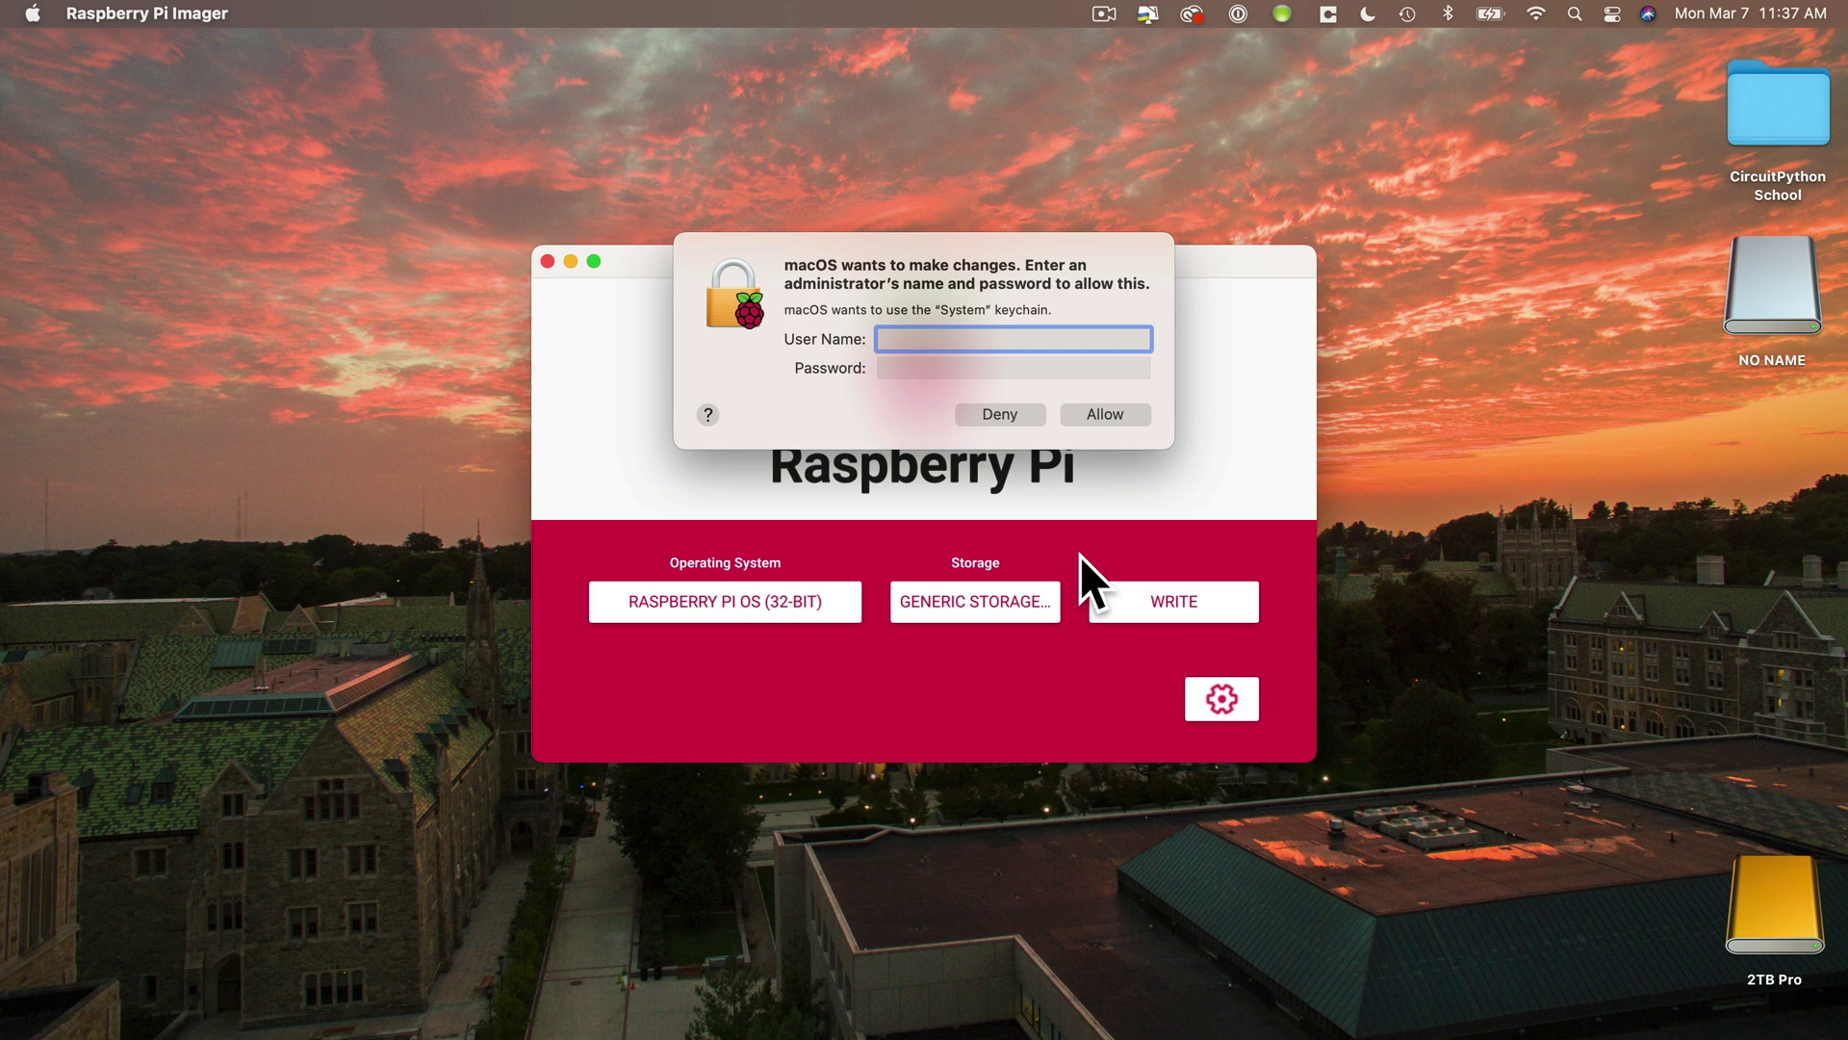
{"action": "key", "text": "Escape"}
{"action": "double_click", "coordinate": [914, 493]}
{"action": "type", "text": "raspberrypi"}
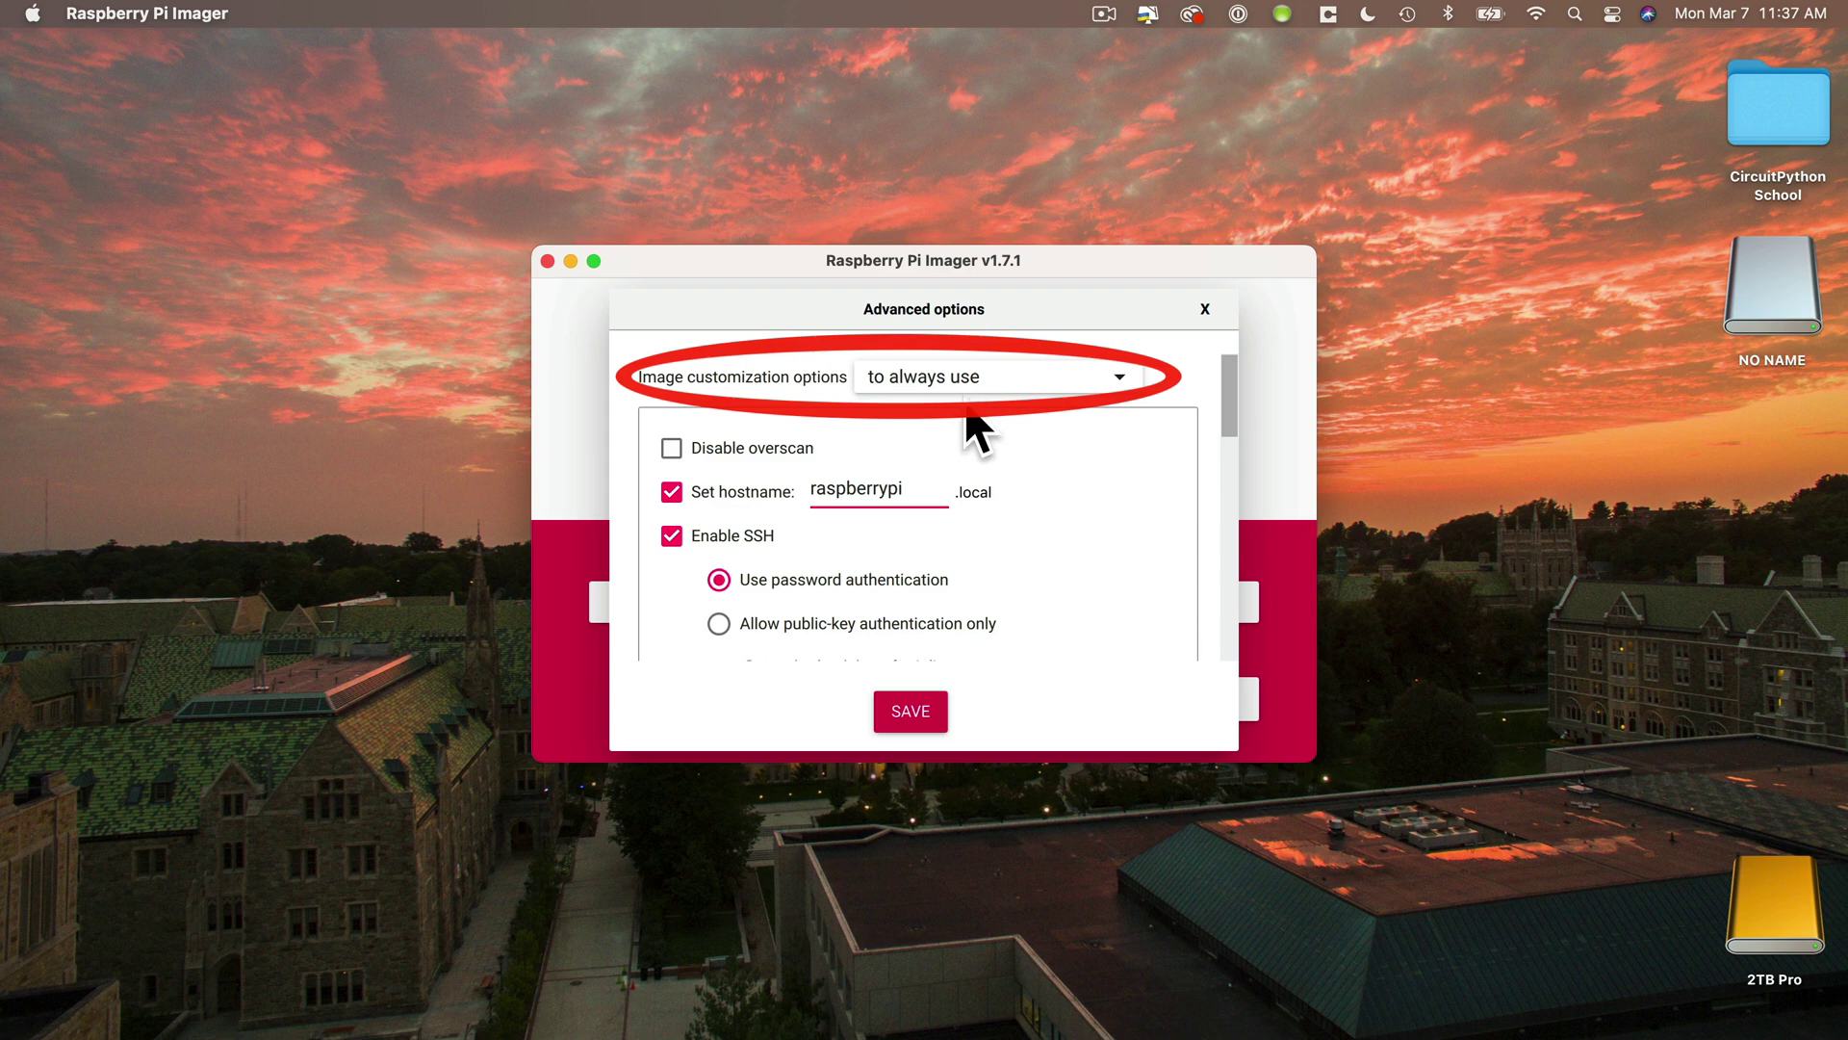
- Apply the customization for this session only and change the hostname to profgpi
{"action": "left_click", "coordinate": [991, 377]}
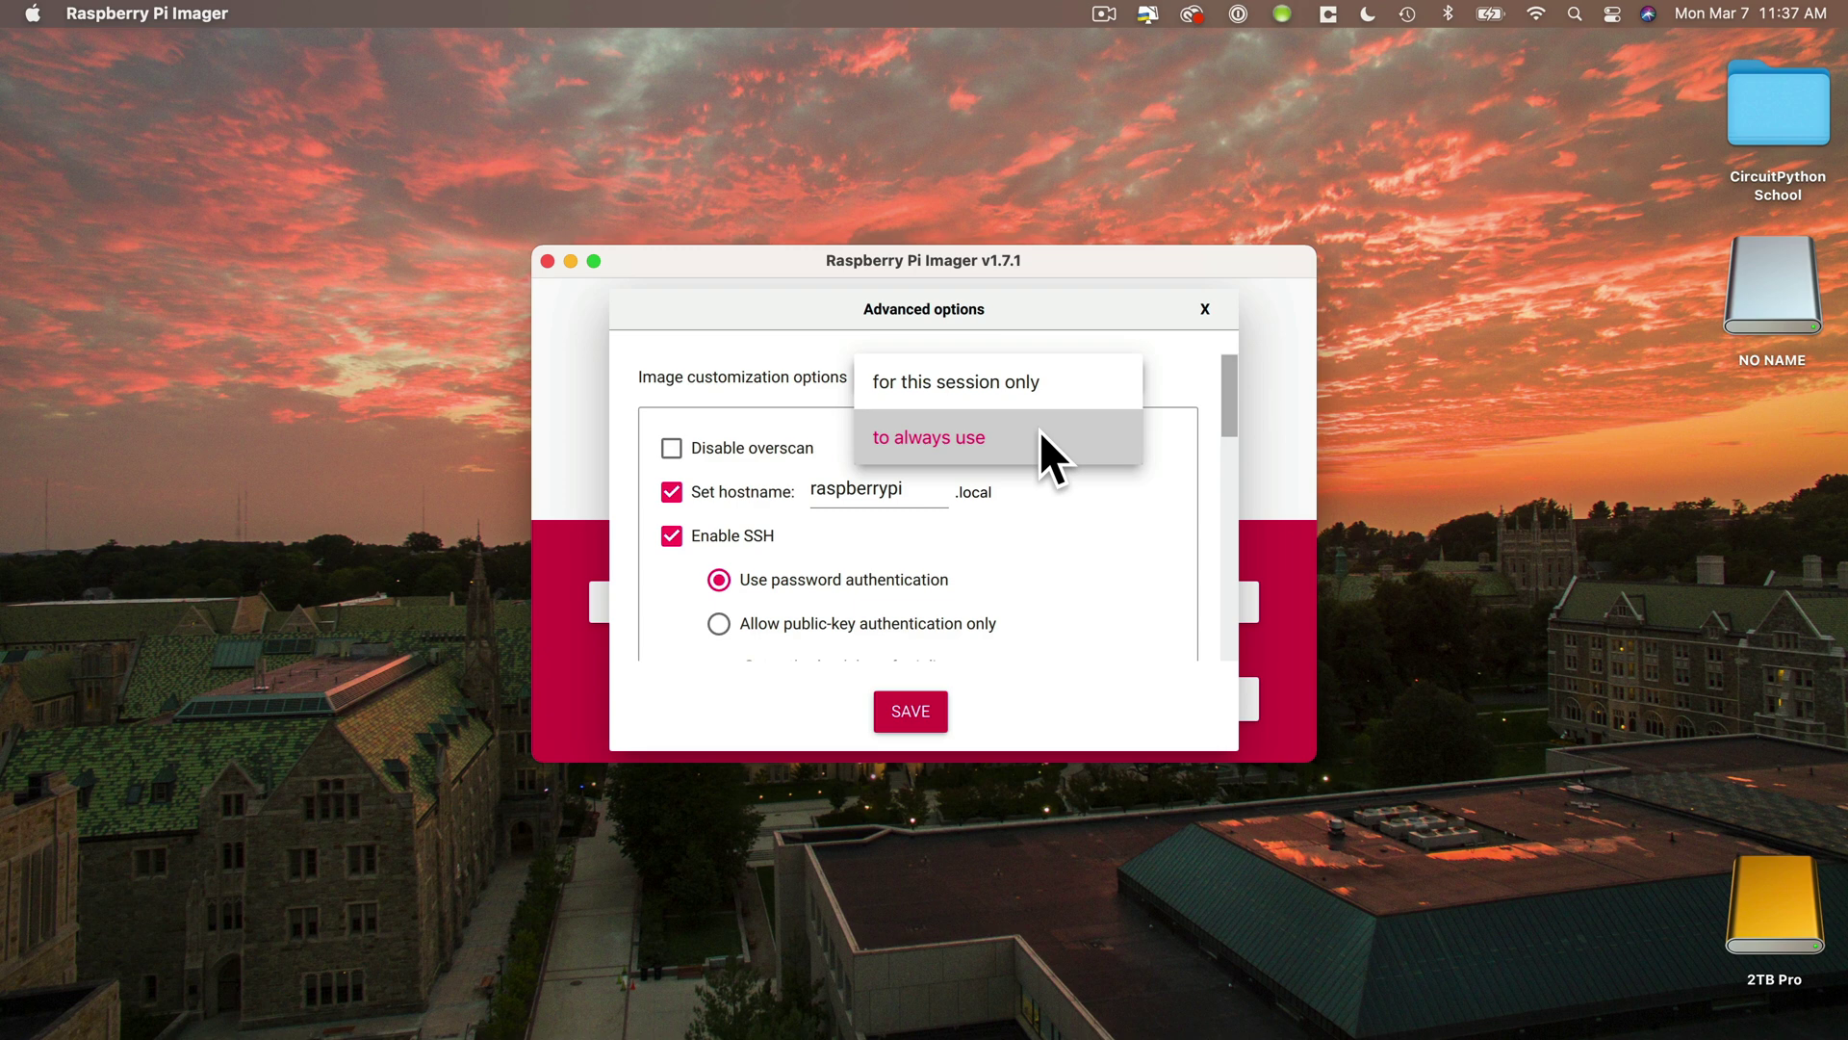
{"action": "left_click", "coordinate": [1042, 384]}
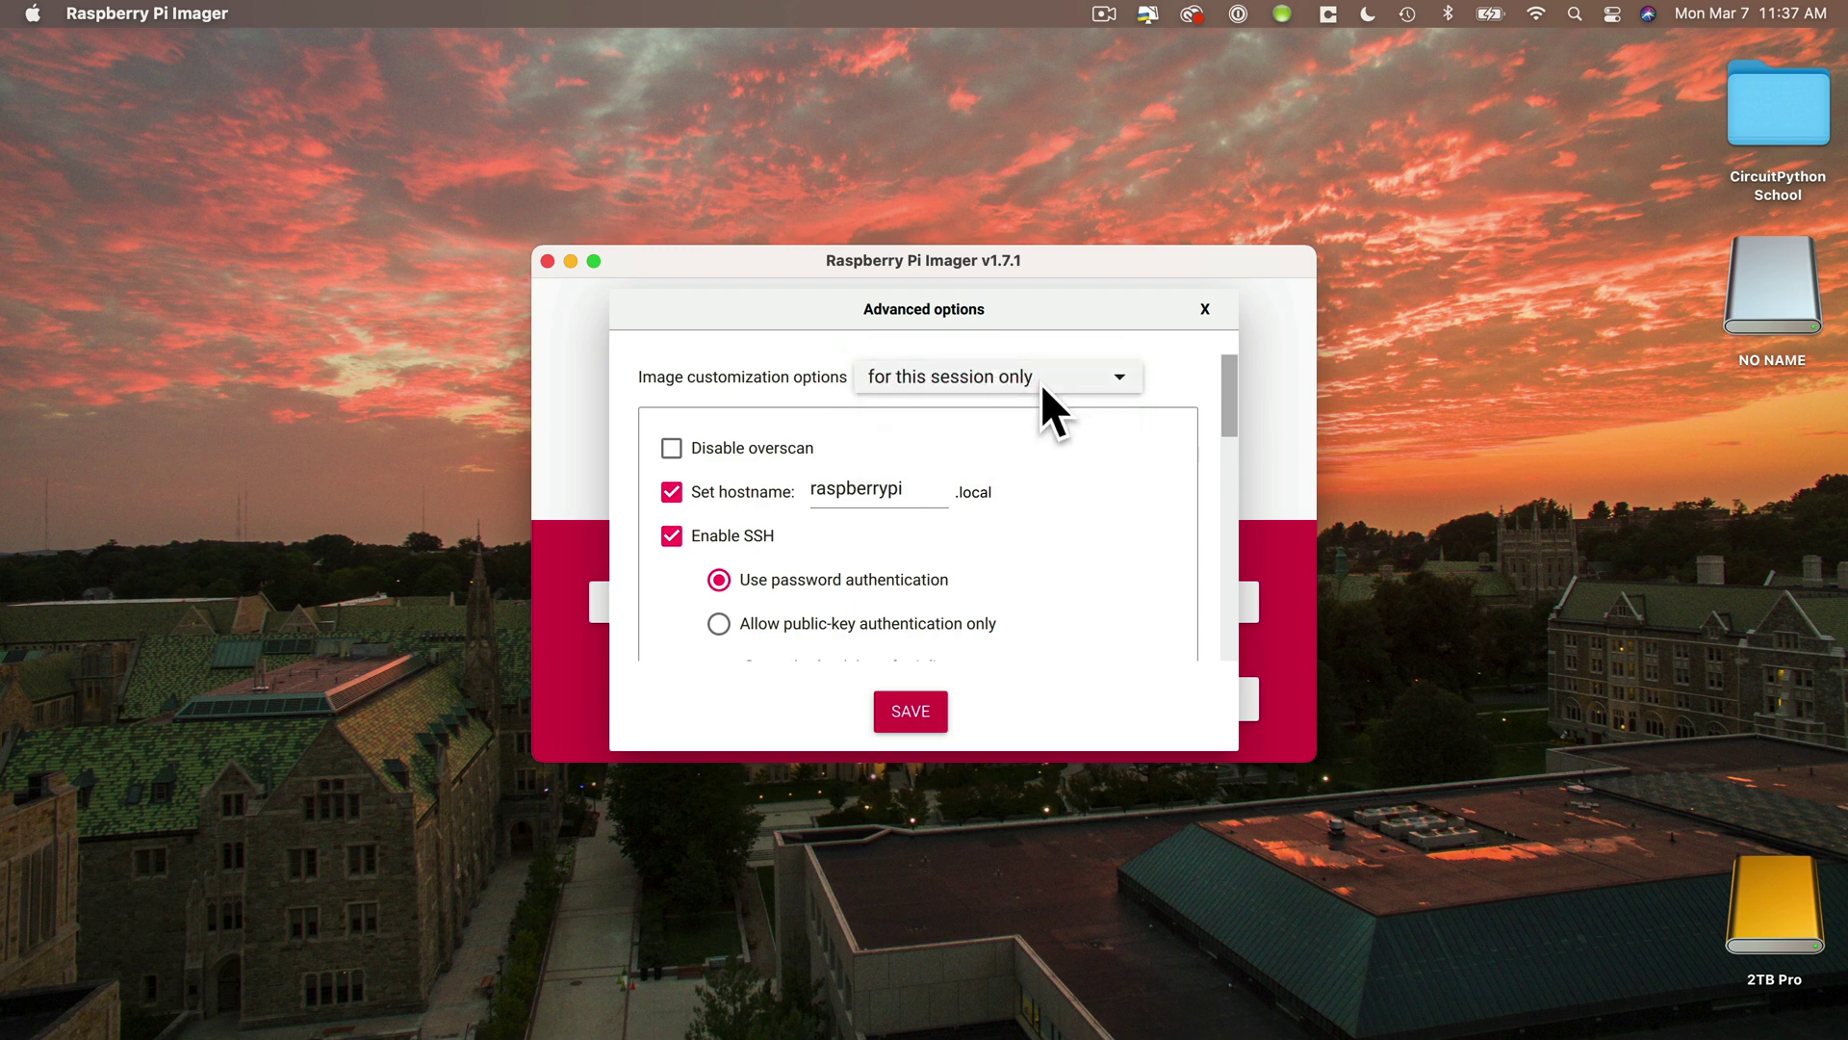
{"action": "left_click", "coordinate": [916, 496]}
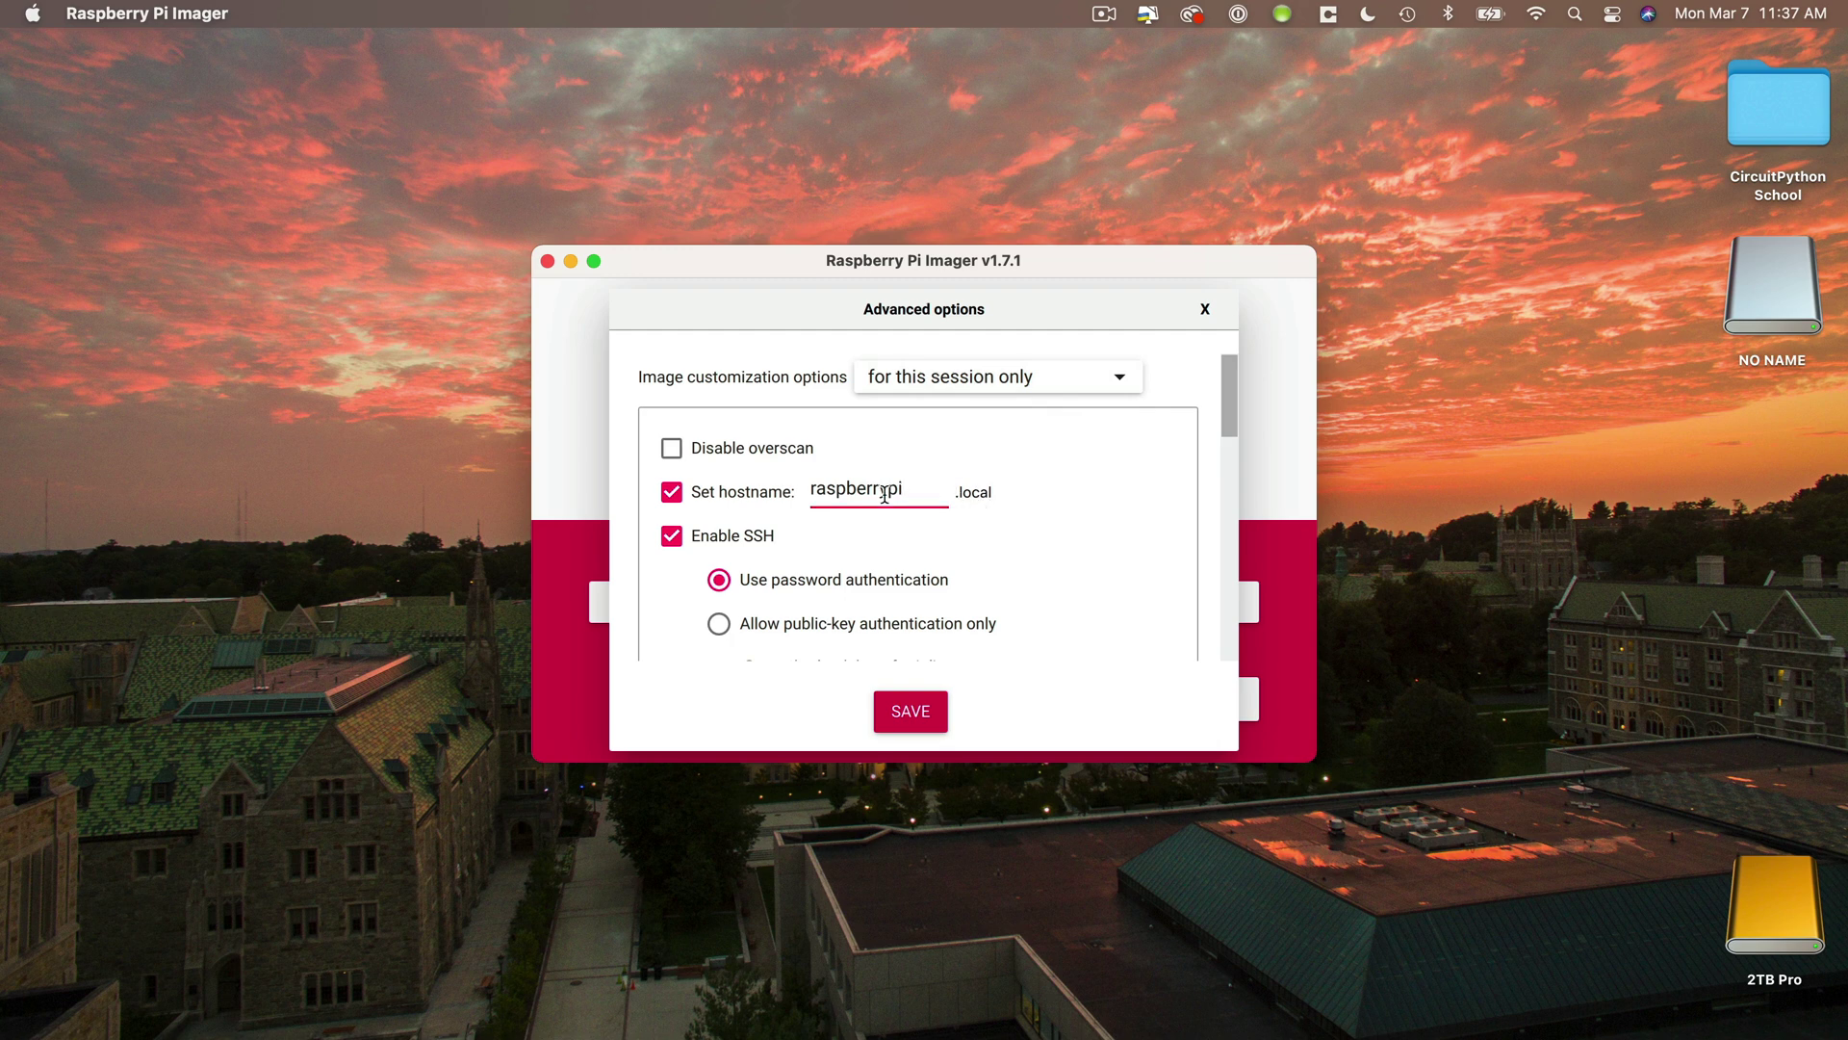
{"action": "left_click", "coordinate": [940, 493]}
{"action": "double_click", "coordinate": [941, 493]}
{"action": "key", "text": "BackSpace"}
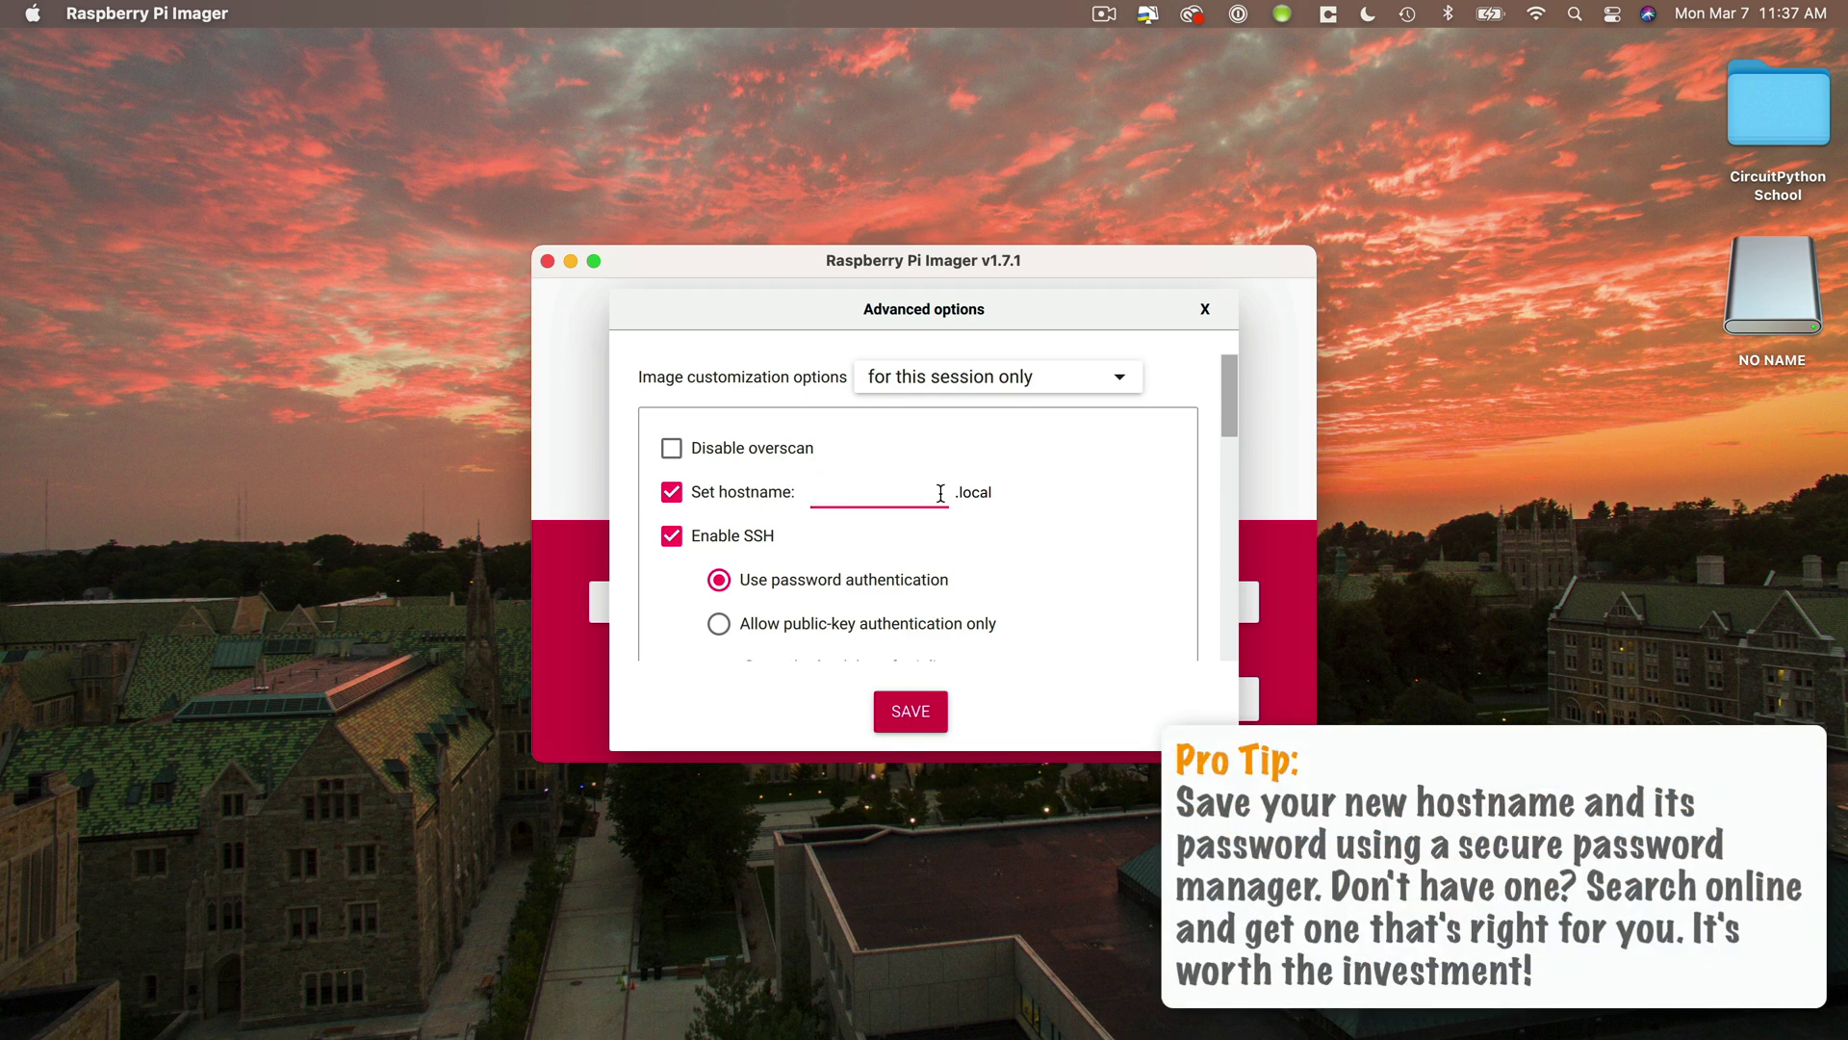
{"action": "type", "text": "profgpi"}
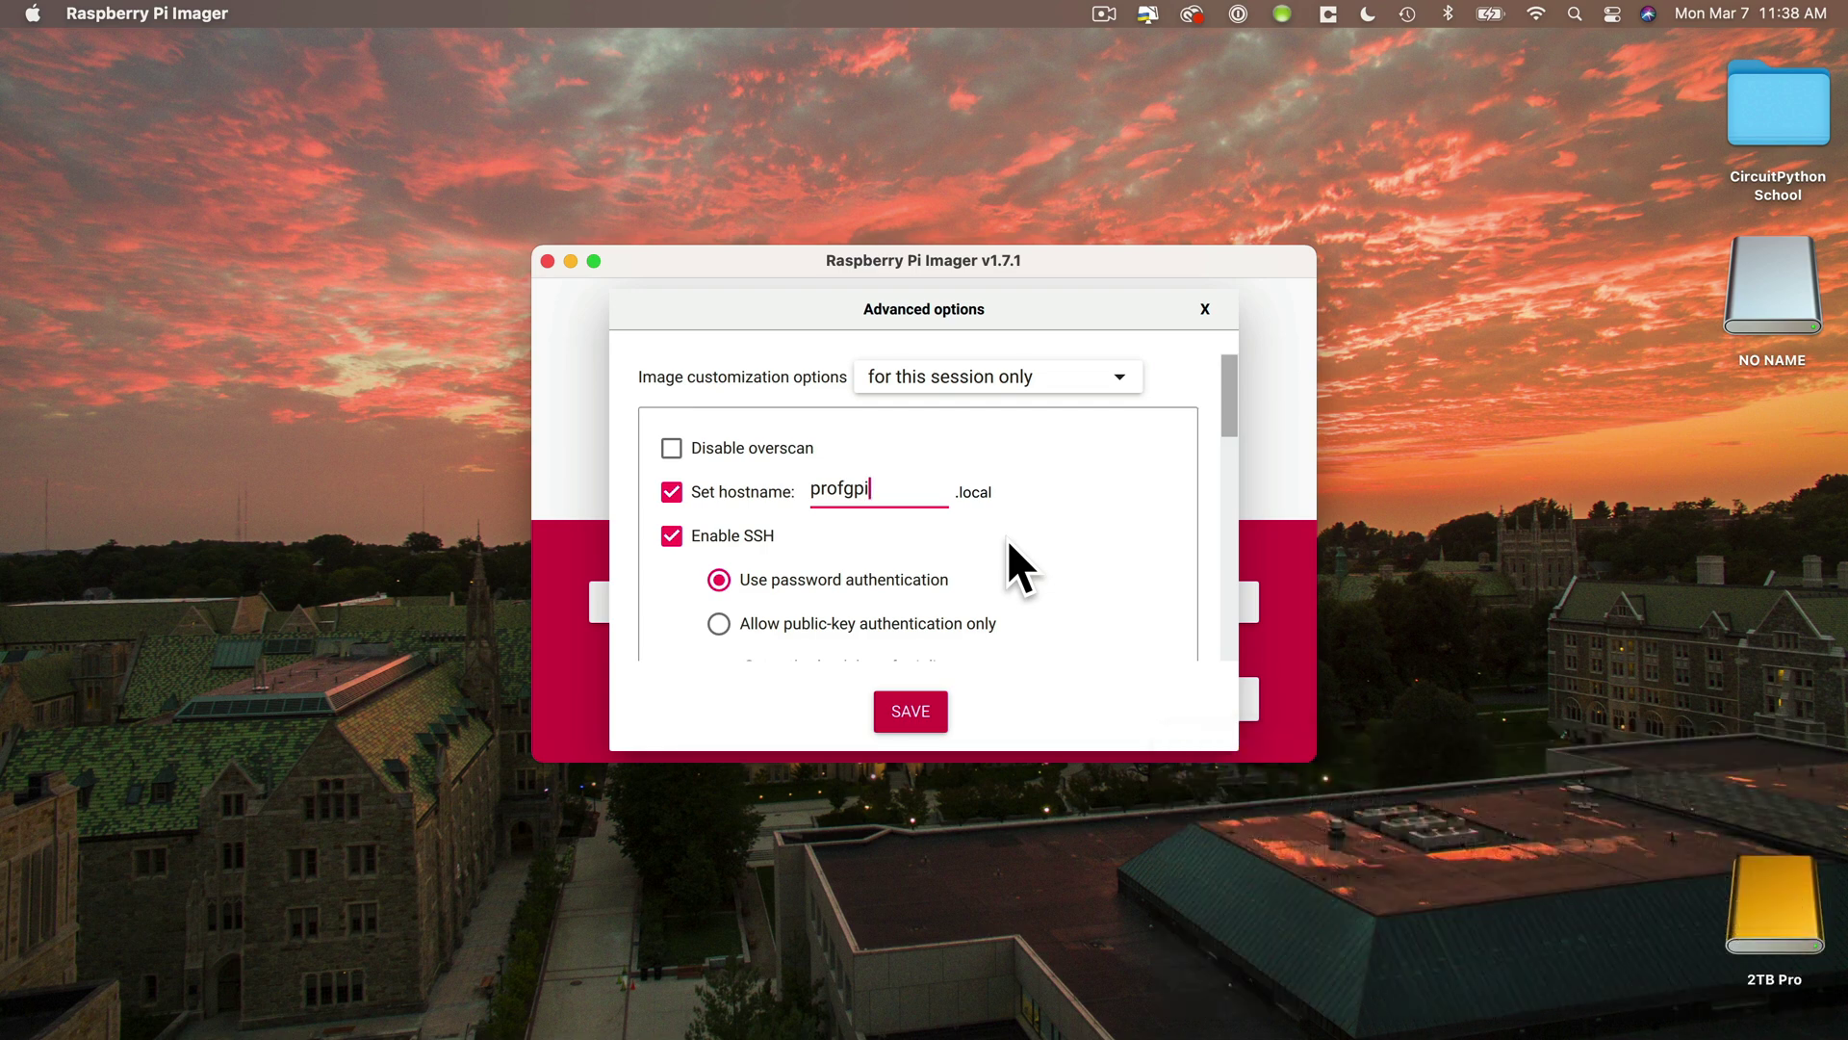
- Delete the existing password for user pi
{"action": "scroll", "coordinate": [1006, 538], "scroll_direction": "down", "scroll_amount": 3}
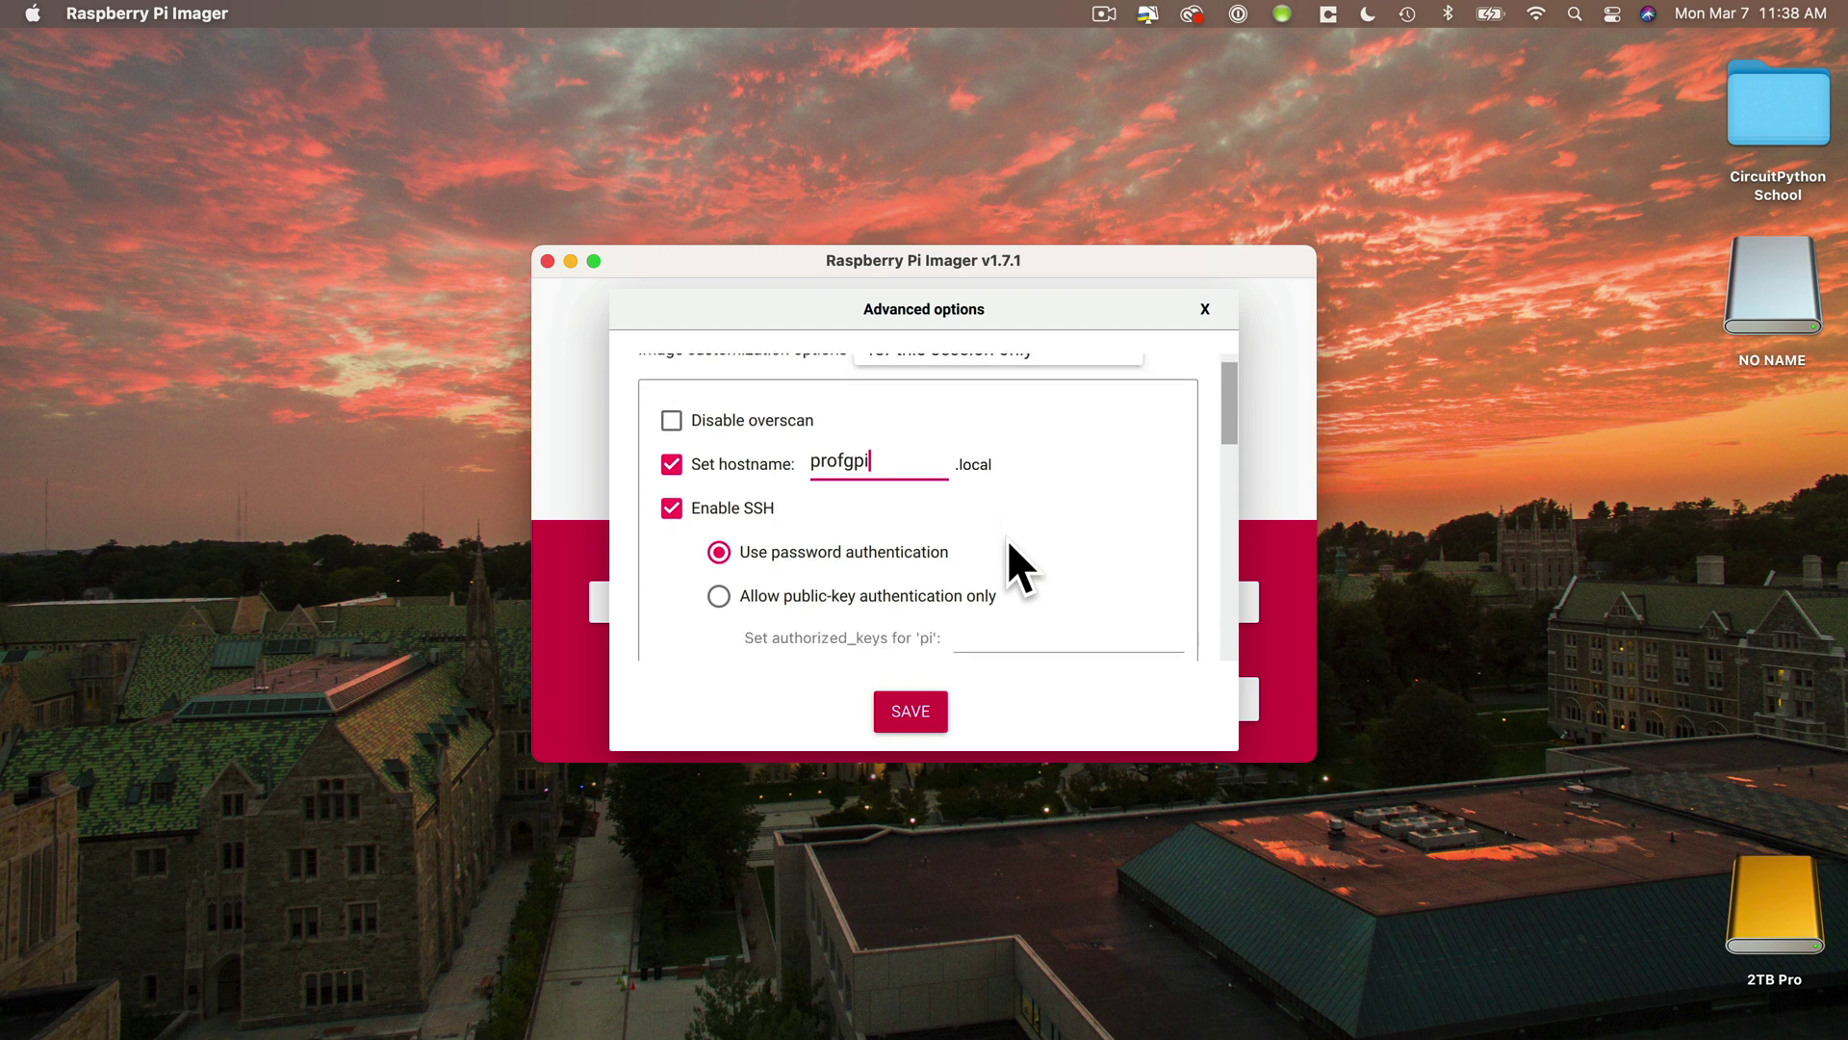
{"action": "scroll", "coordinate": [1001, 536], "scroll_direction": "down", "scroll_amount": 4}
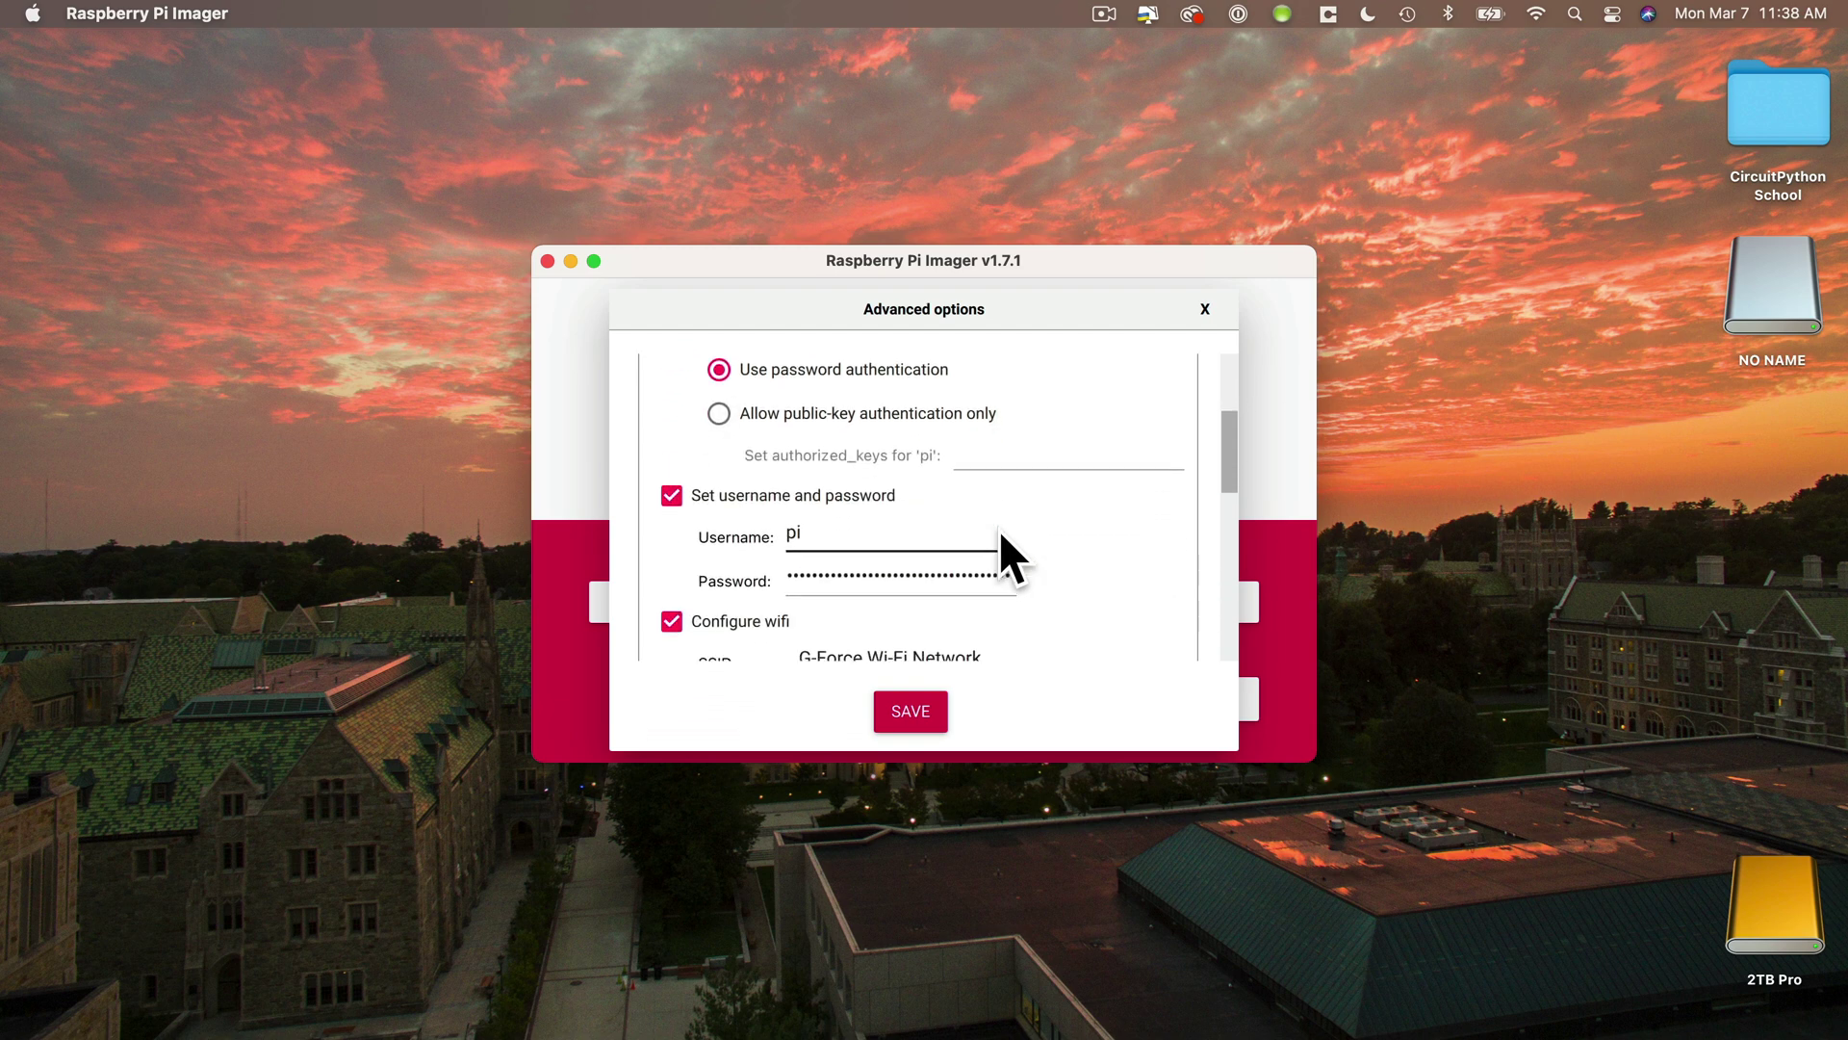
{"action": "left_click", "coordinate": [960, 571]}
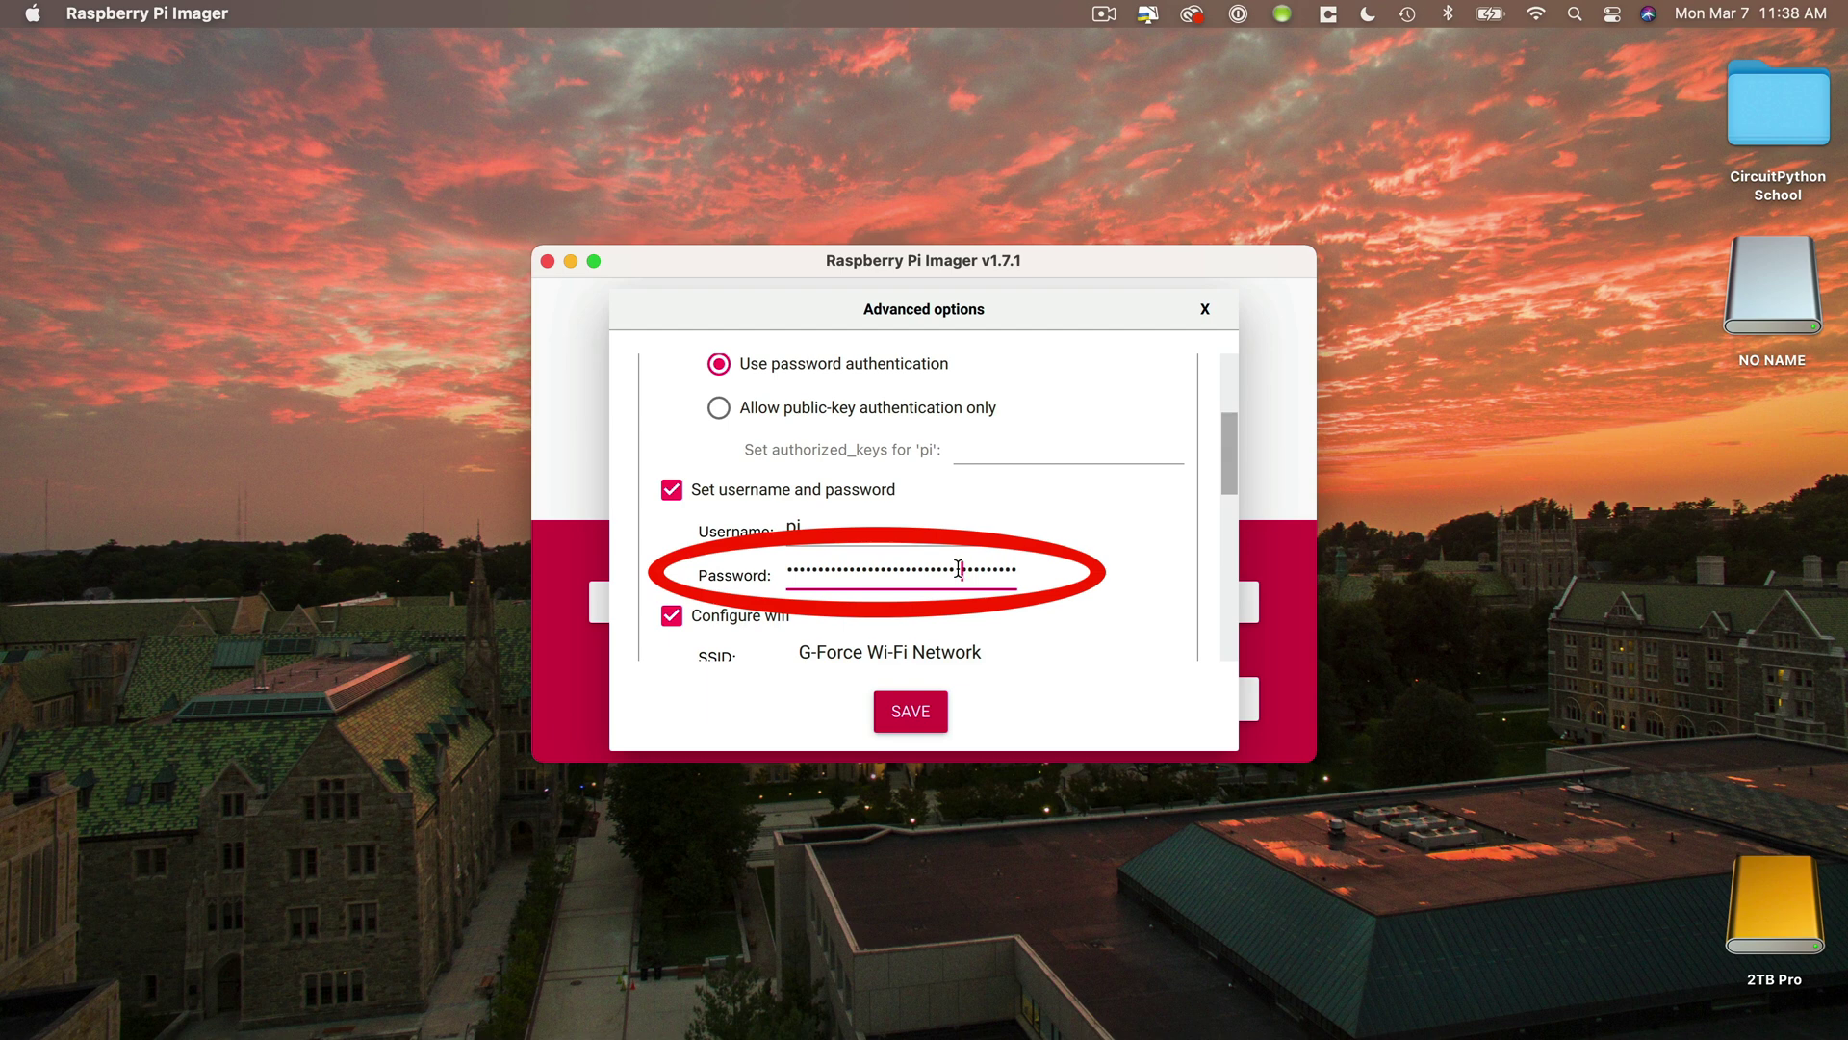
{"action": "double_click", "coordinate": [959, 569]}
{"action": "key", "text": "BackSpace"}
- Enter the new user password and verify the wifi SSID matches the Mac's G-Force Wi-Fi Network
{"action": "type", "text": "password1"}
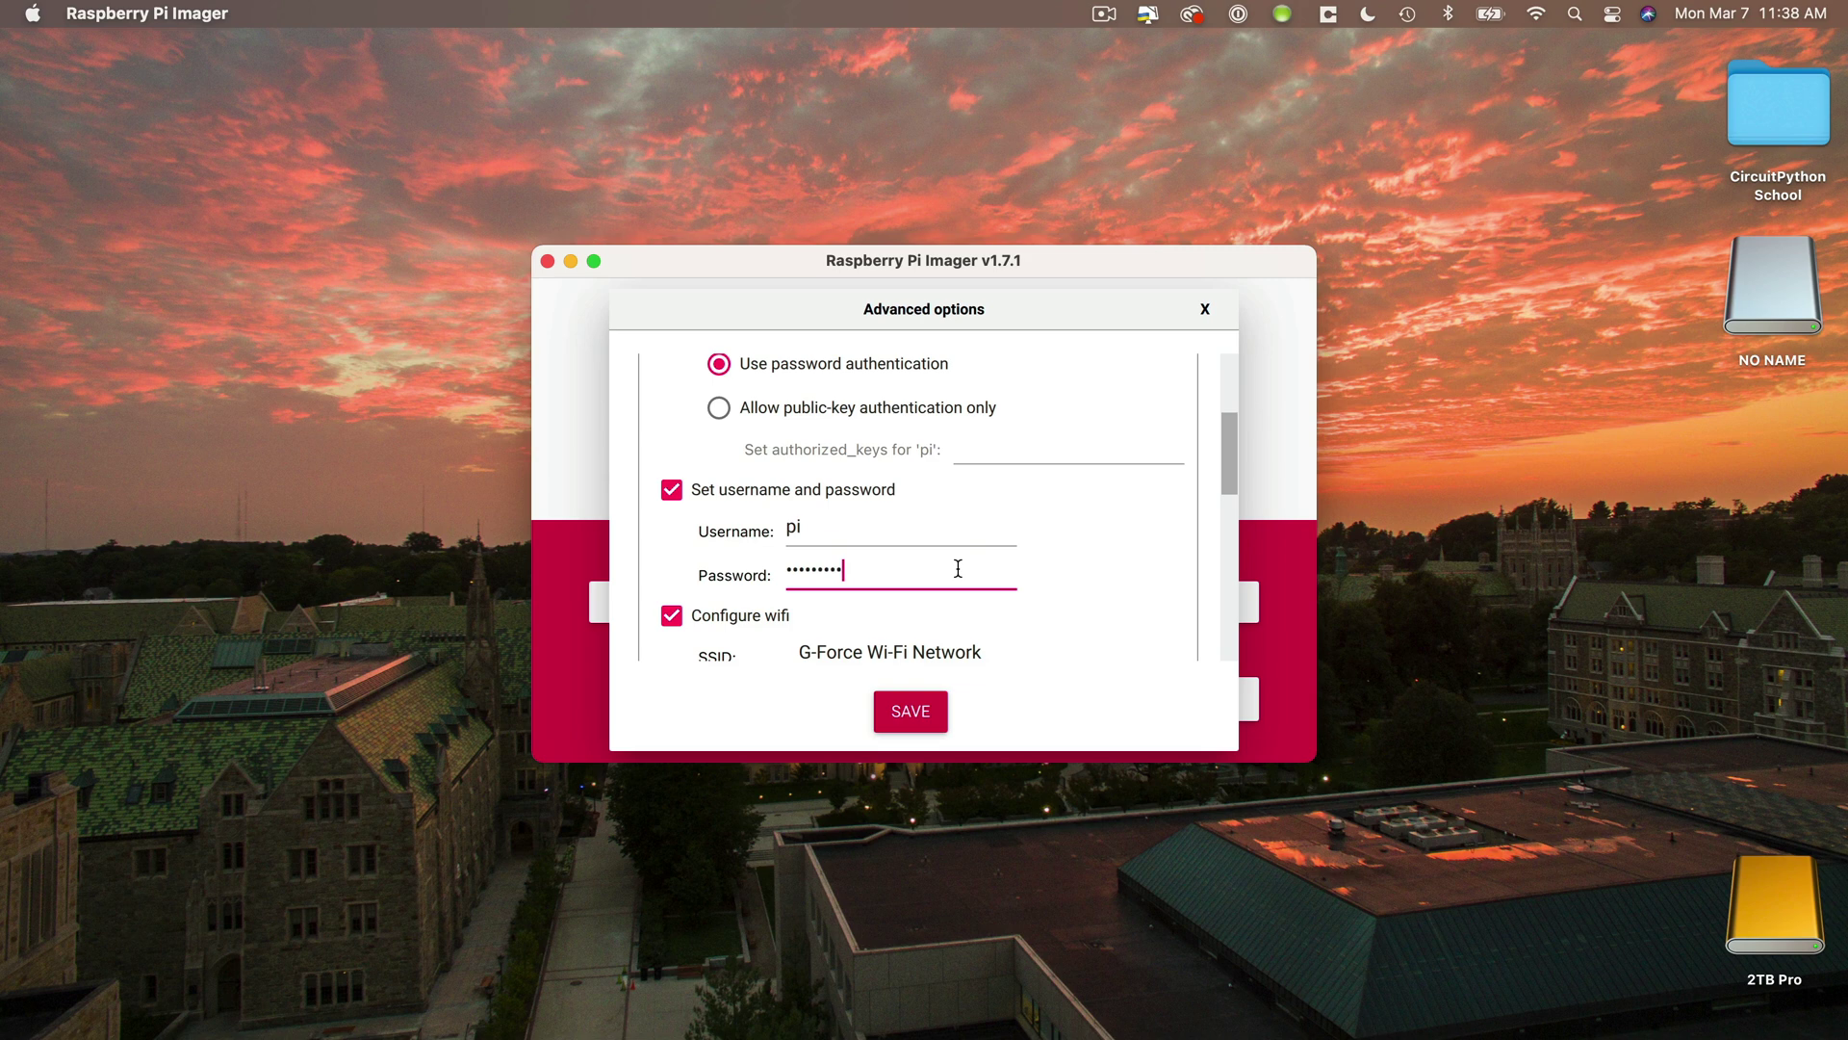
{"action": "scroll", "coordinate": [1056, 580], "scroll_direction": "down", "scroll_amount": 2}
{"action": "scroll", "coordinate": [1053, 576], "scroll_direction": "down", "scroll_amount": 1}
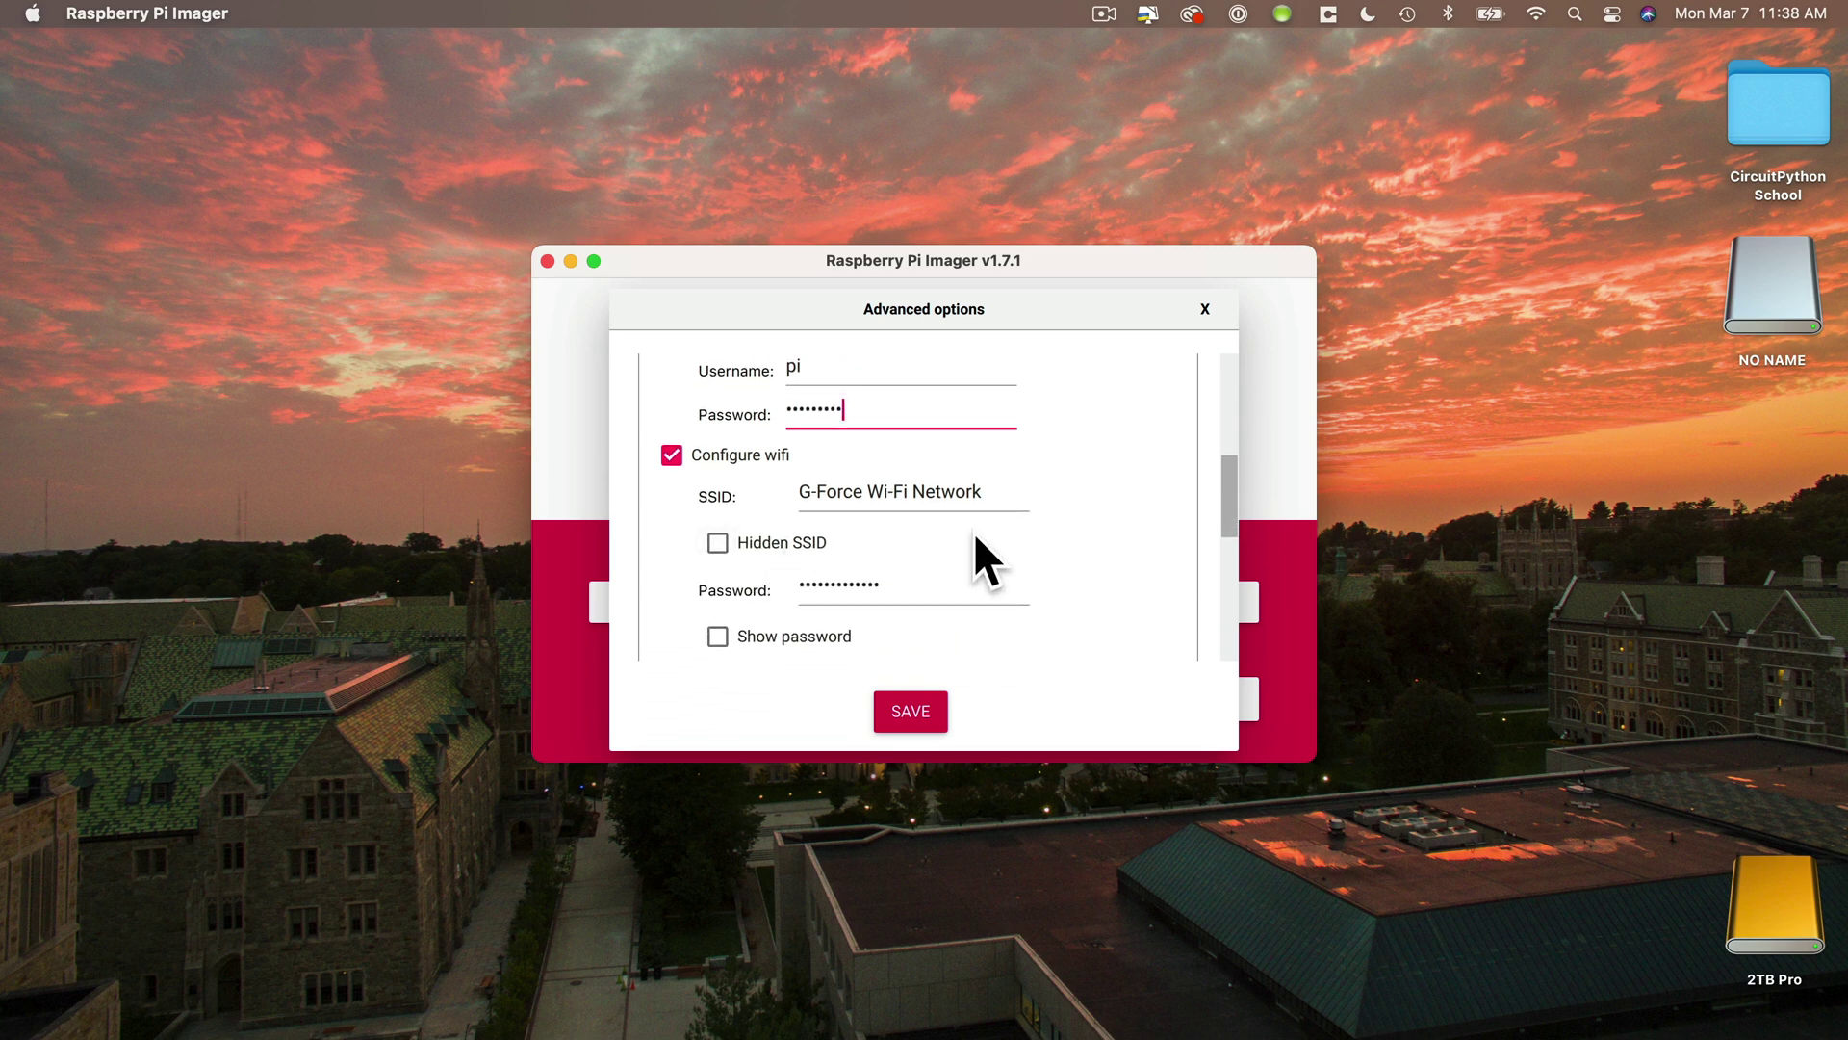
{"action": "left_click", "coordinate": [1535, 11]}
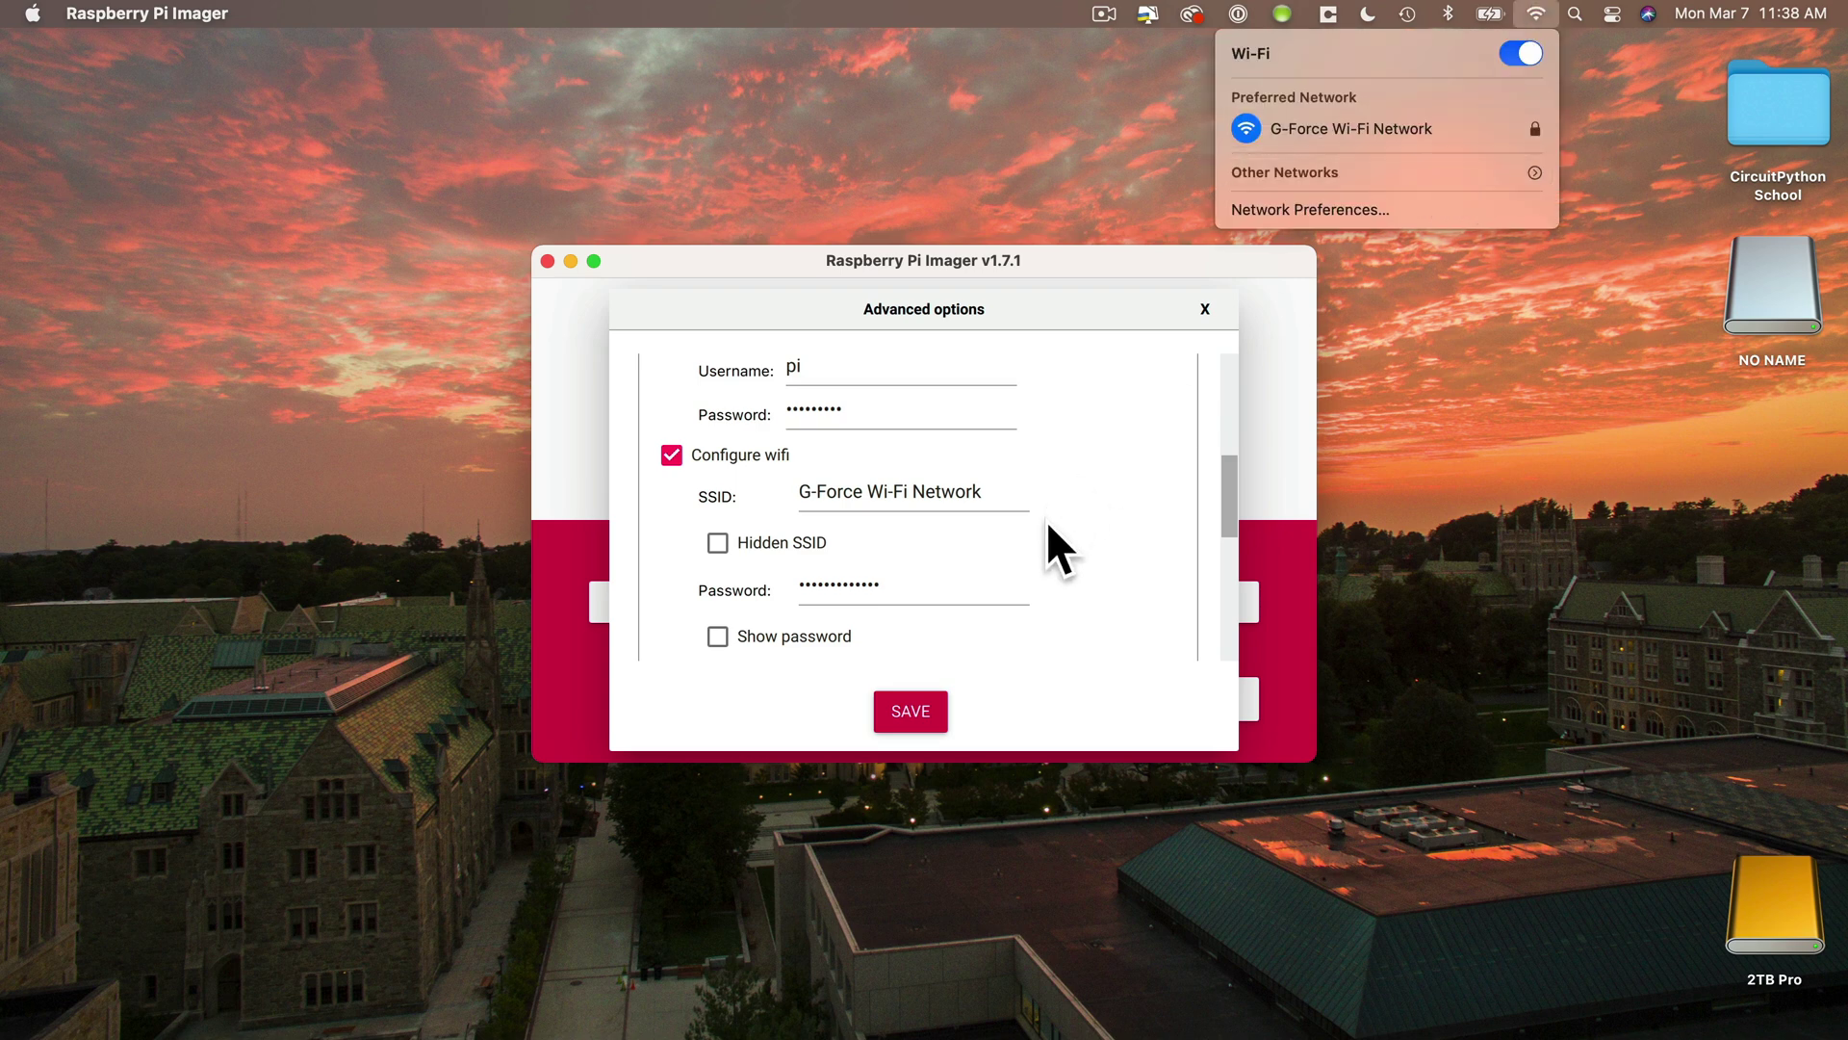
{"action": "left_click", "coordinate": [1050, 560]}
{"action": "scroll", "coordinate": [1050, 560], "scroll_direction": "down", "scroll_amount": 3}
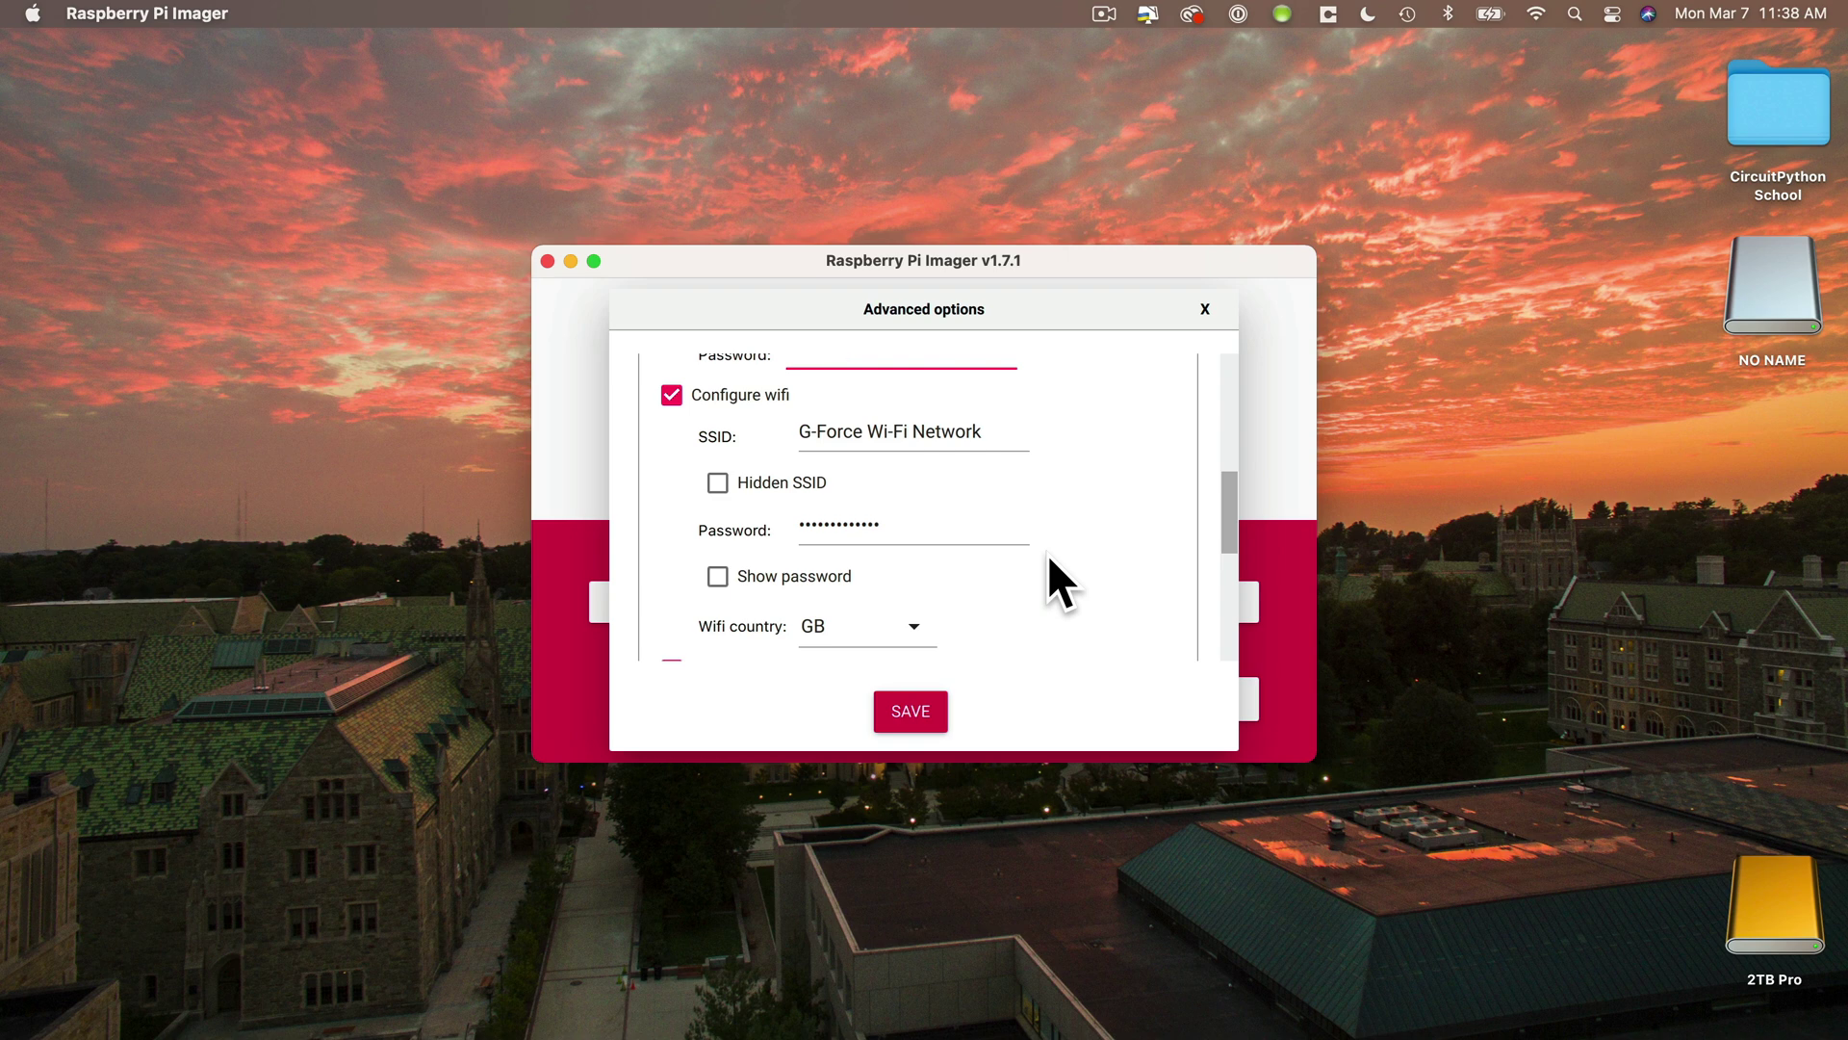
{"action": "left_click", "coordinate": [994, 430]}
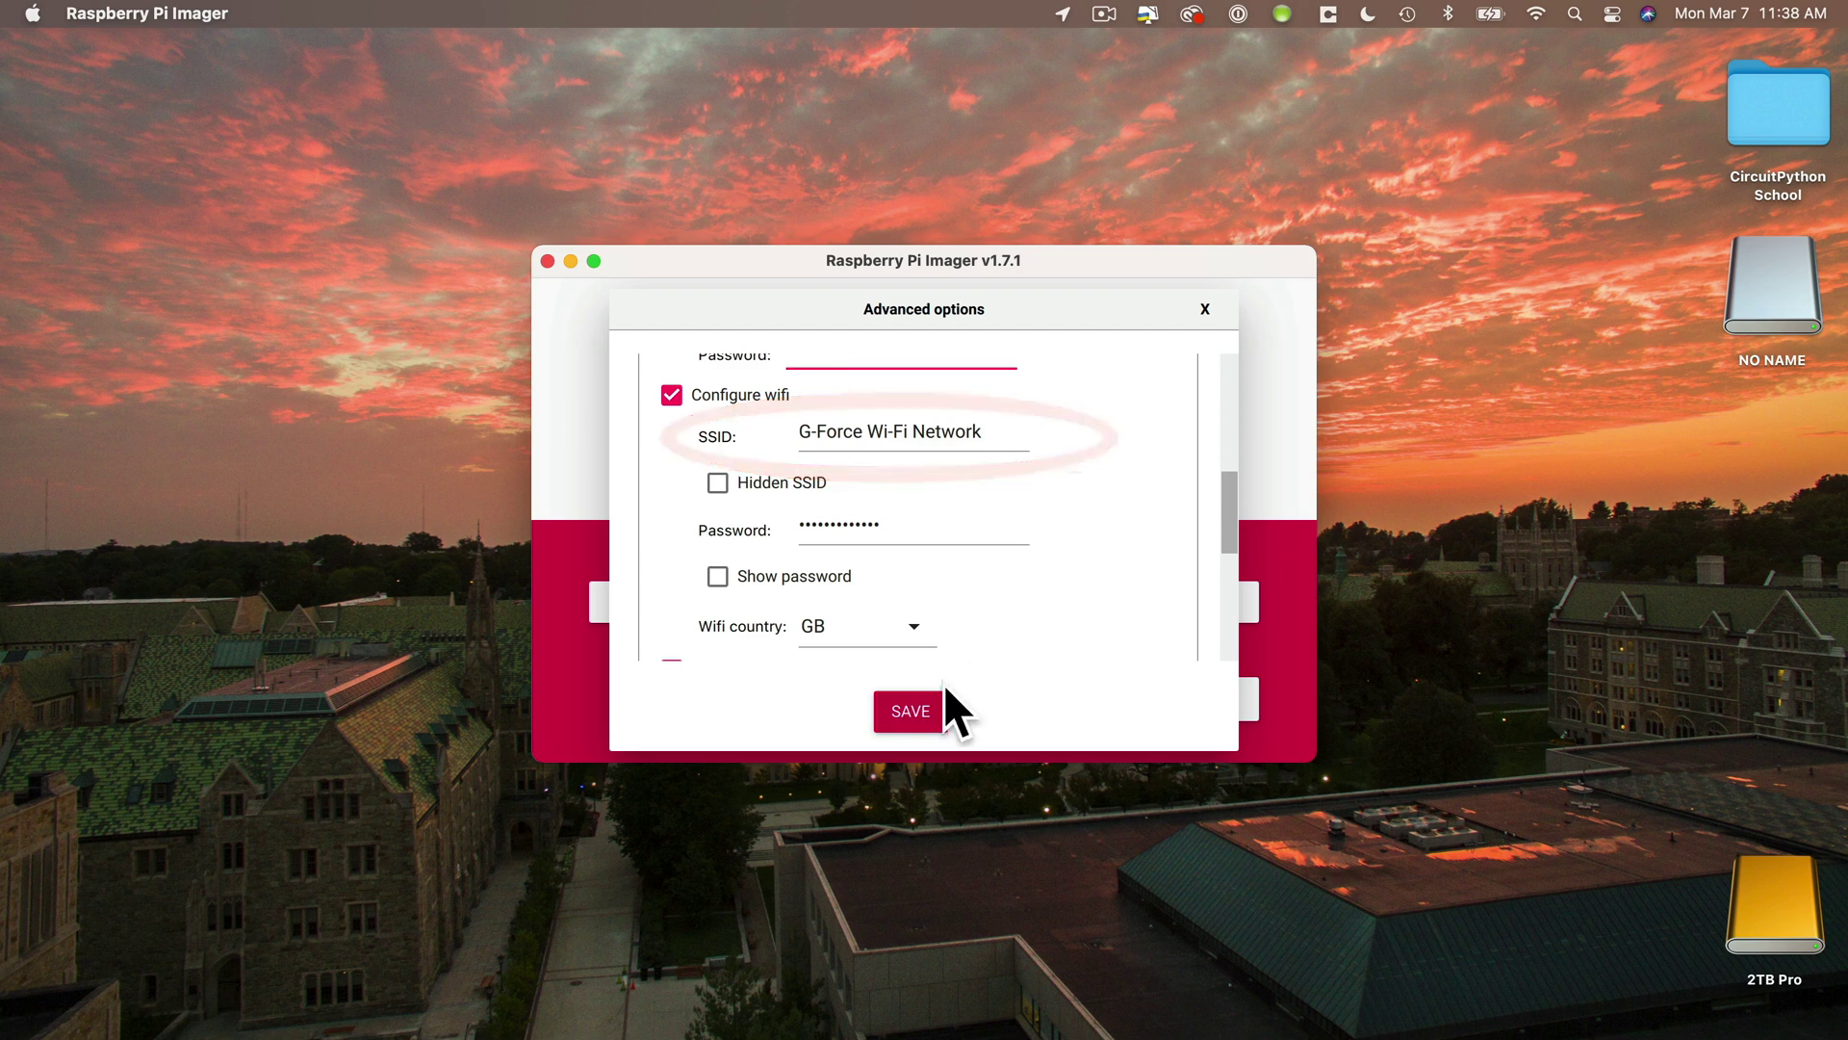
{"action": "scroll", "coordinate": [970, 632], "scroll_direction": "down", "scroll_amount": 1}
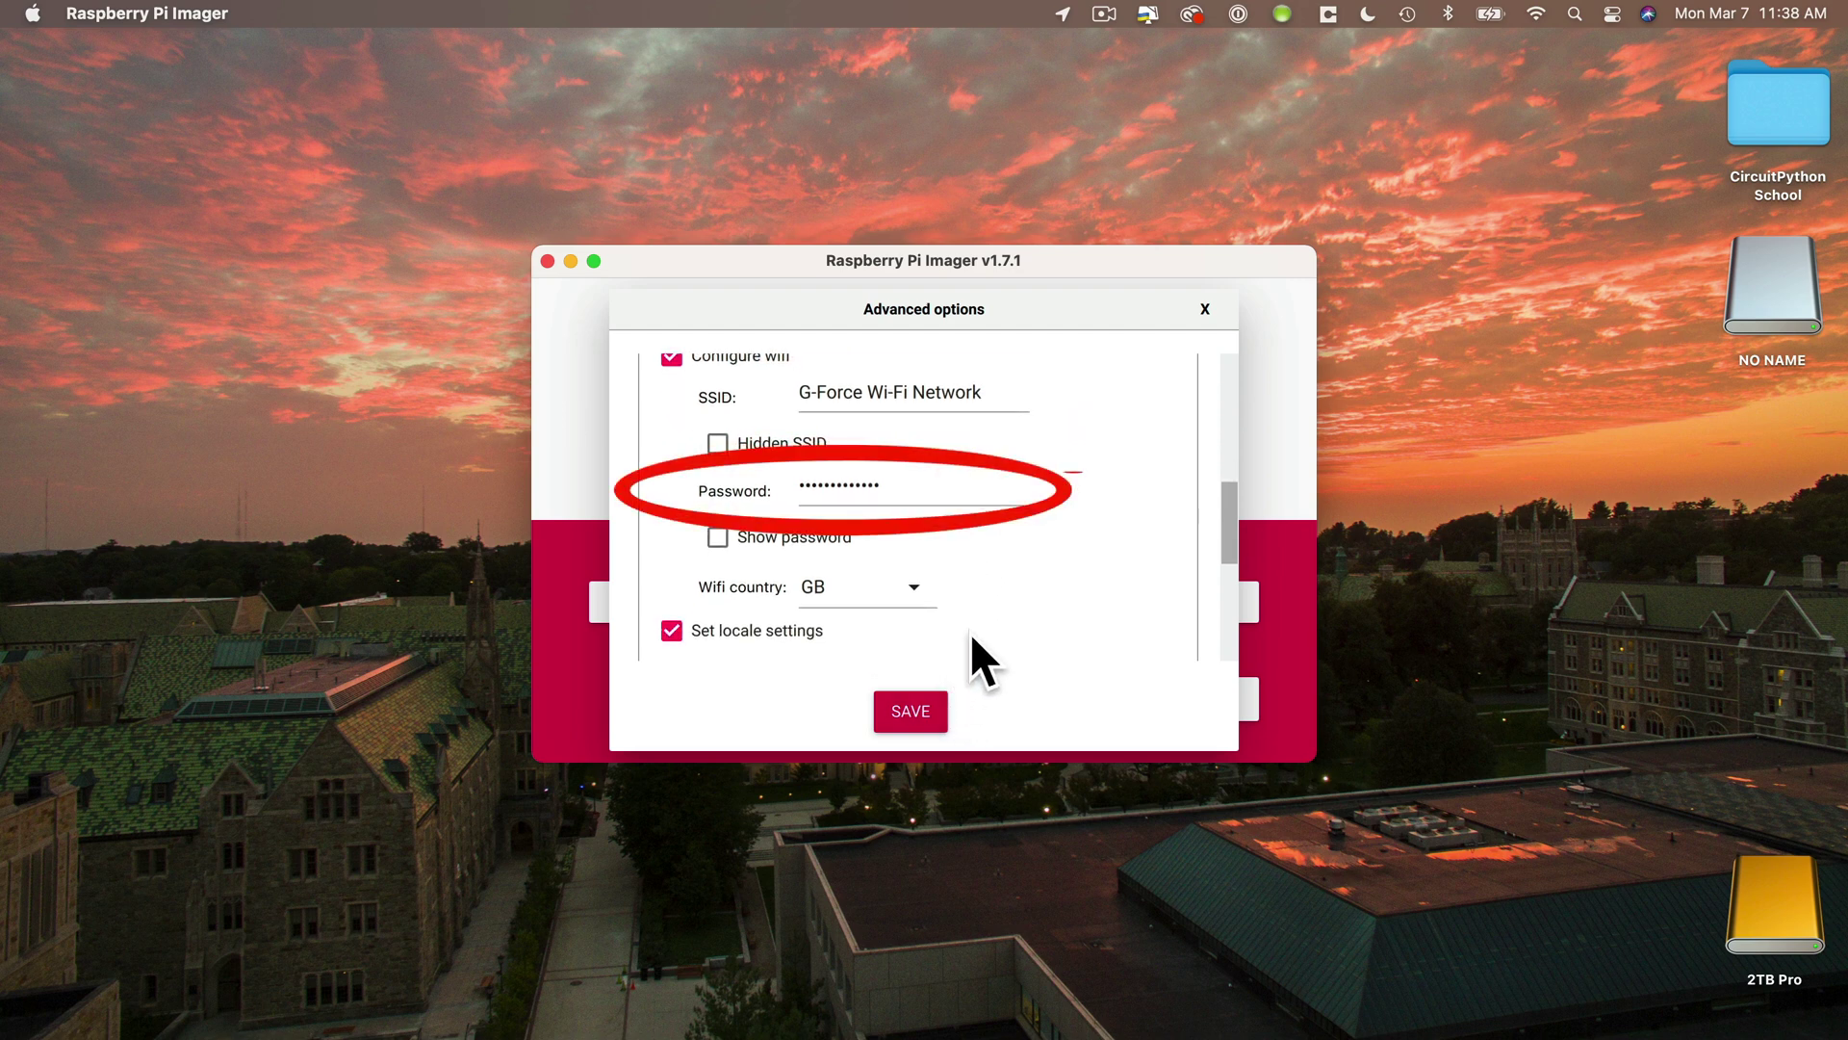
- Set the wifi country to US, keeping time zone America/New_York and keyboard layout us
{"action": "left_click", "coordinate": [917, 587]}
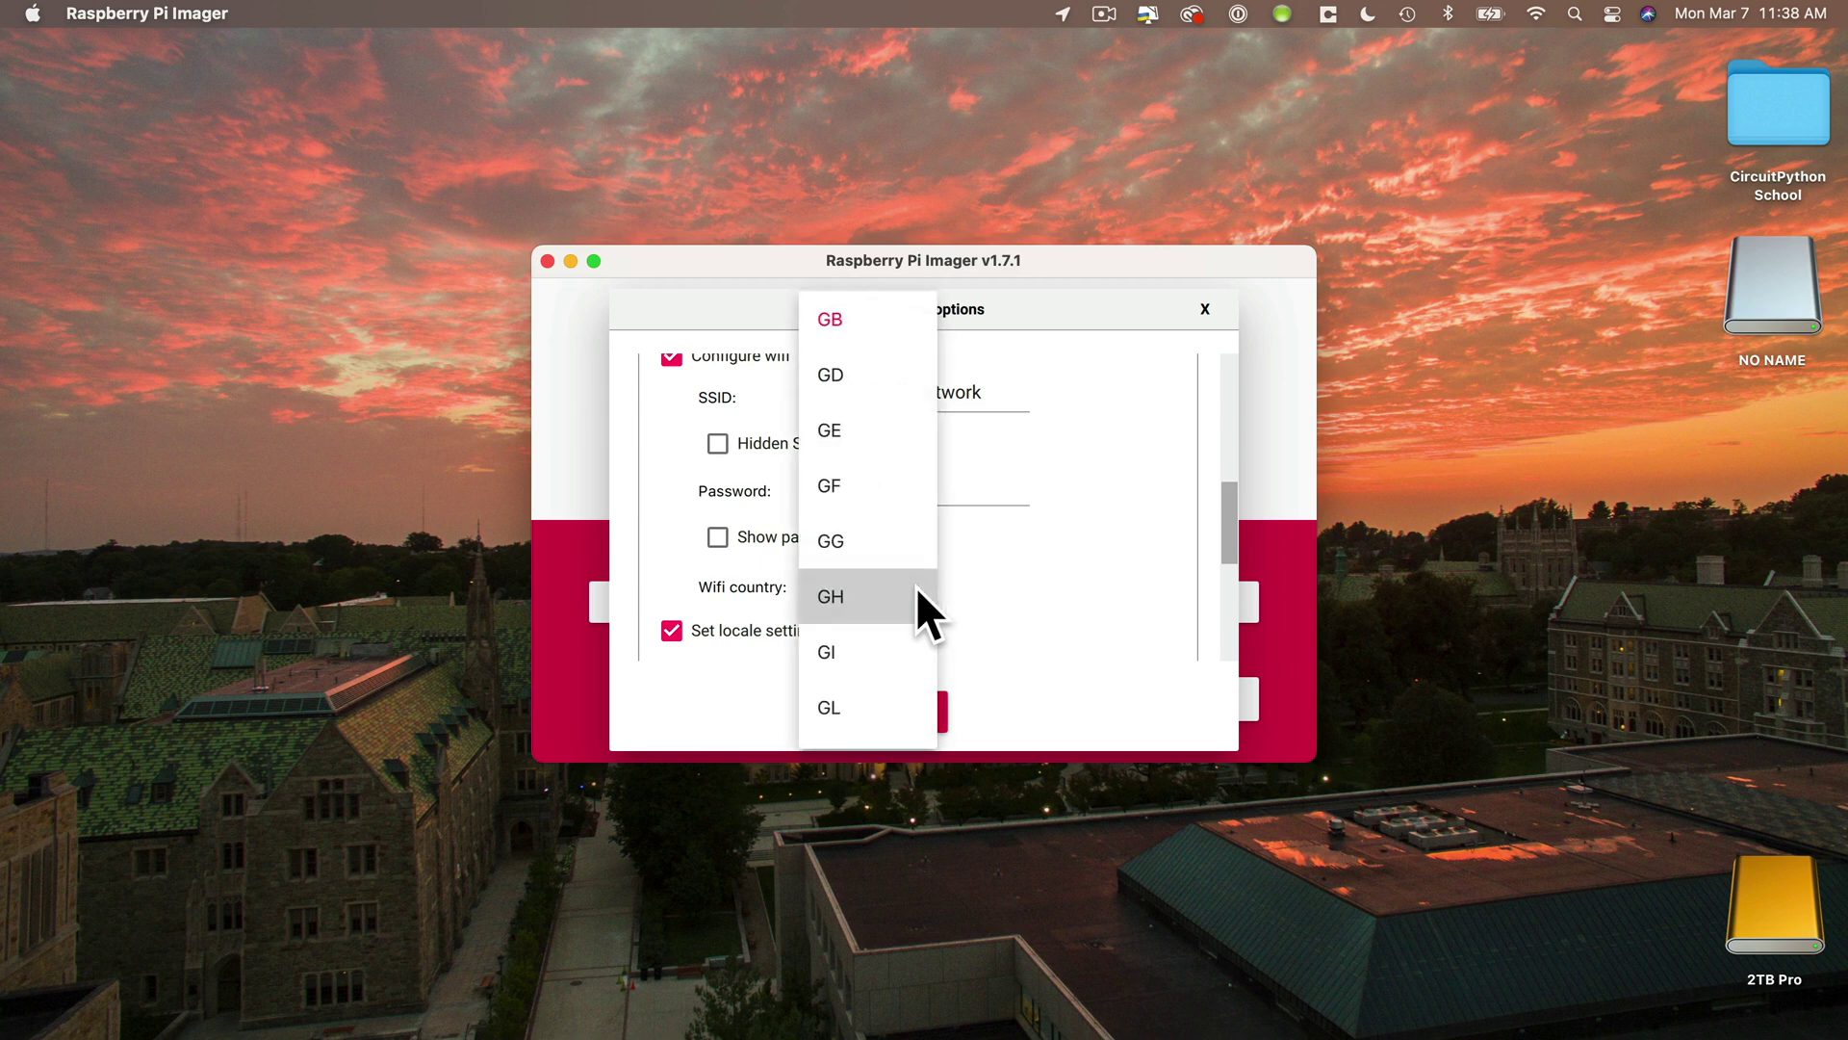
{"action": "scroll", "coordinate": [915, 586], "scroll_direction": "down", "scroll_amount": 5}
{"action": "scroll", "coordinate": [915, 588], "scroll_direction": "down", "scroll_amount": 12}
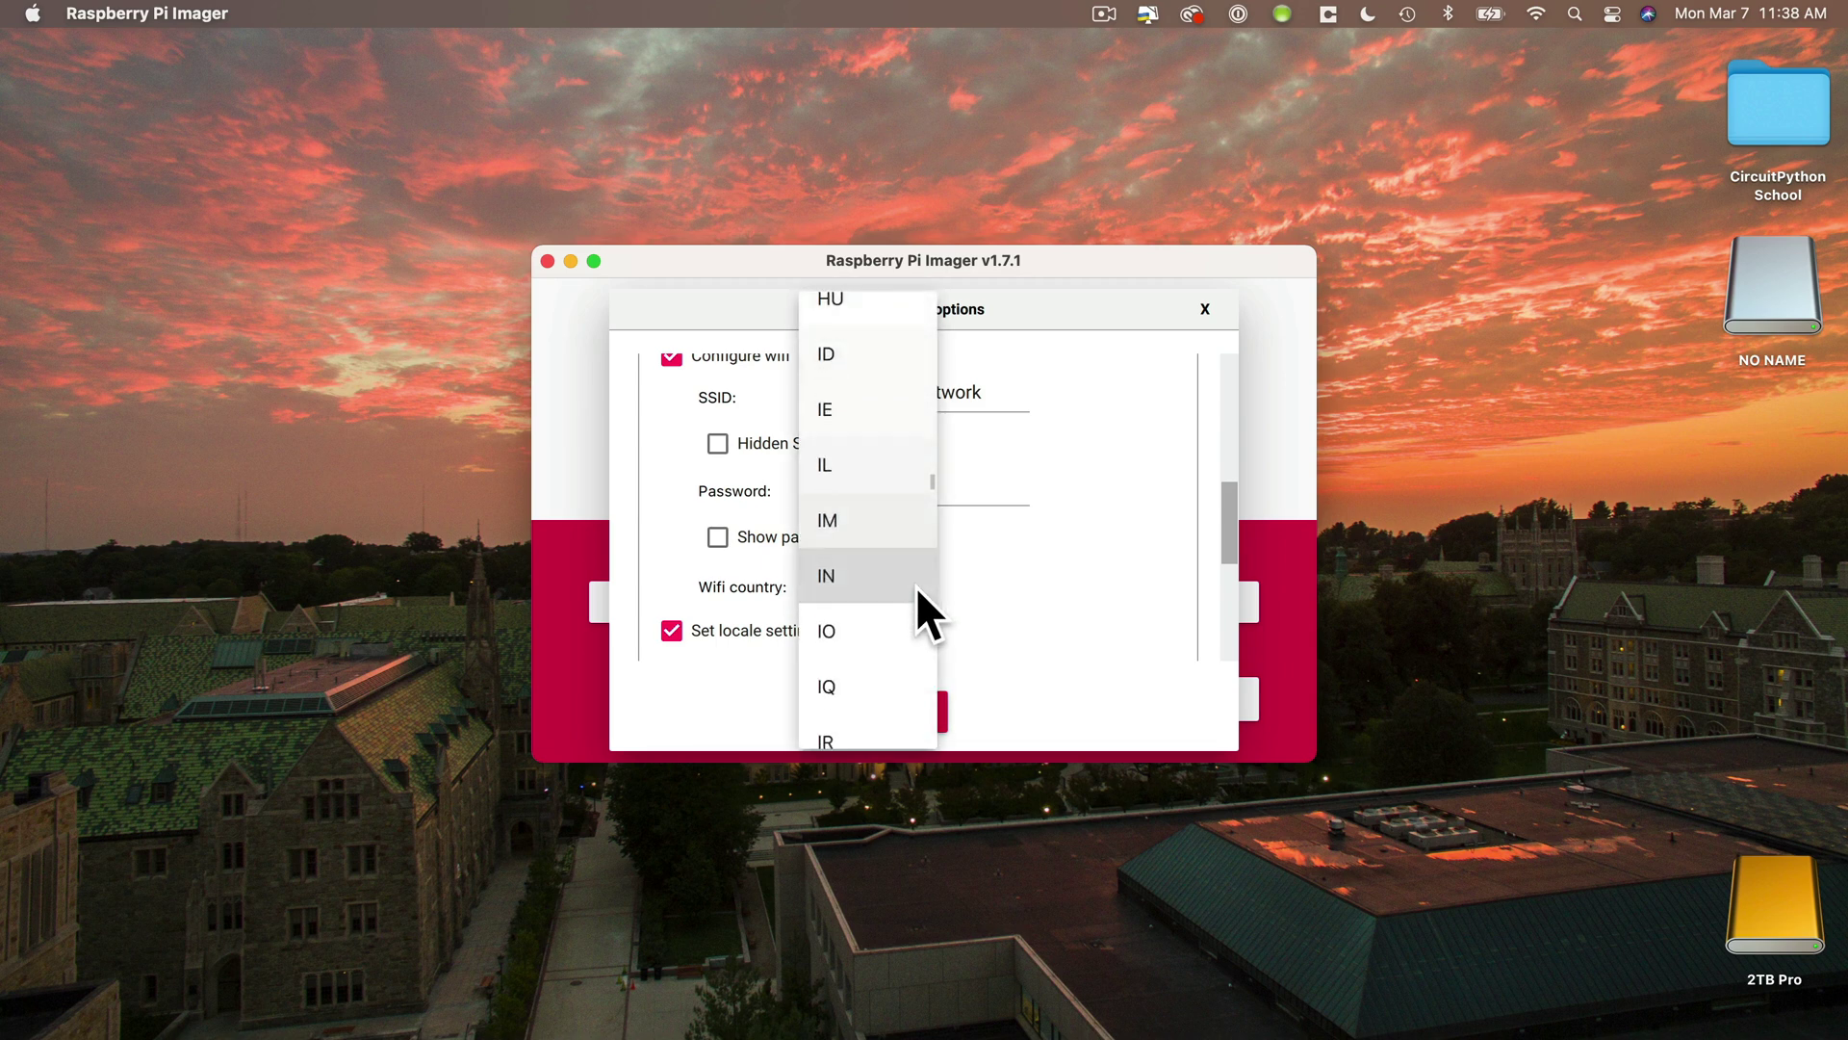
{"action": "scroll", "coordinate": [916, 587], "scroll_direction": "down", "scroll_amount": 12}
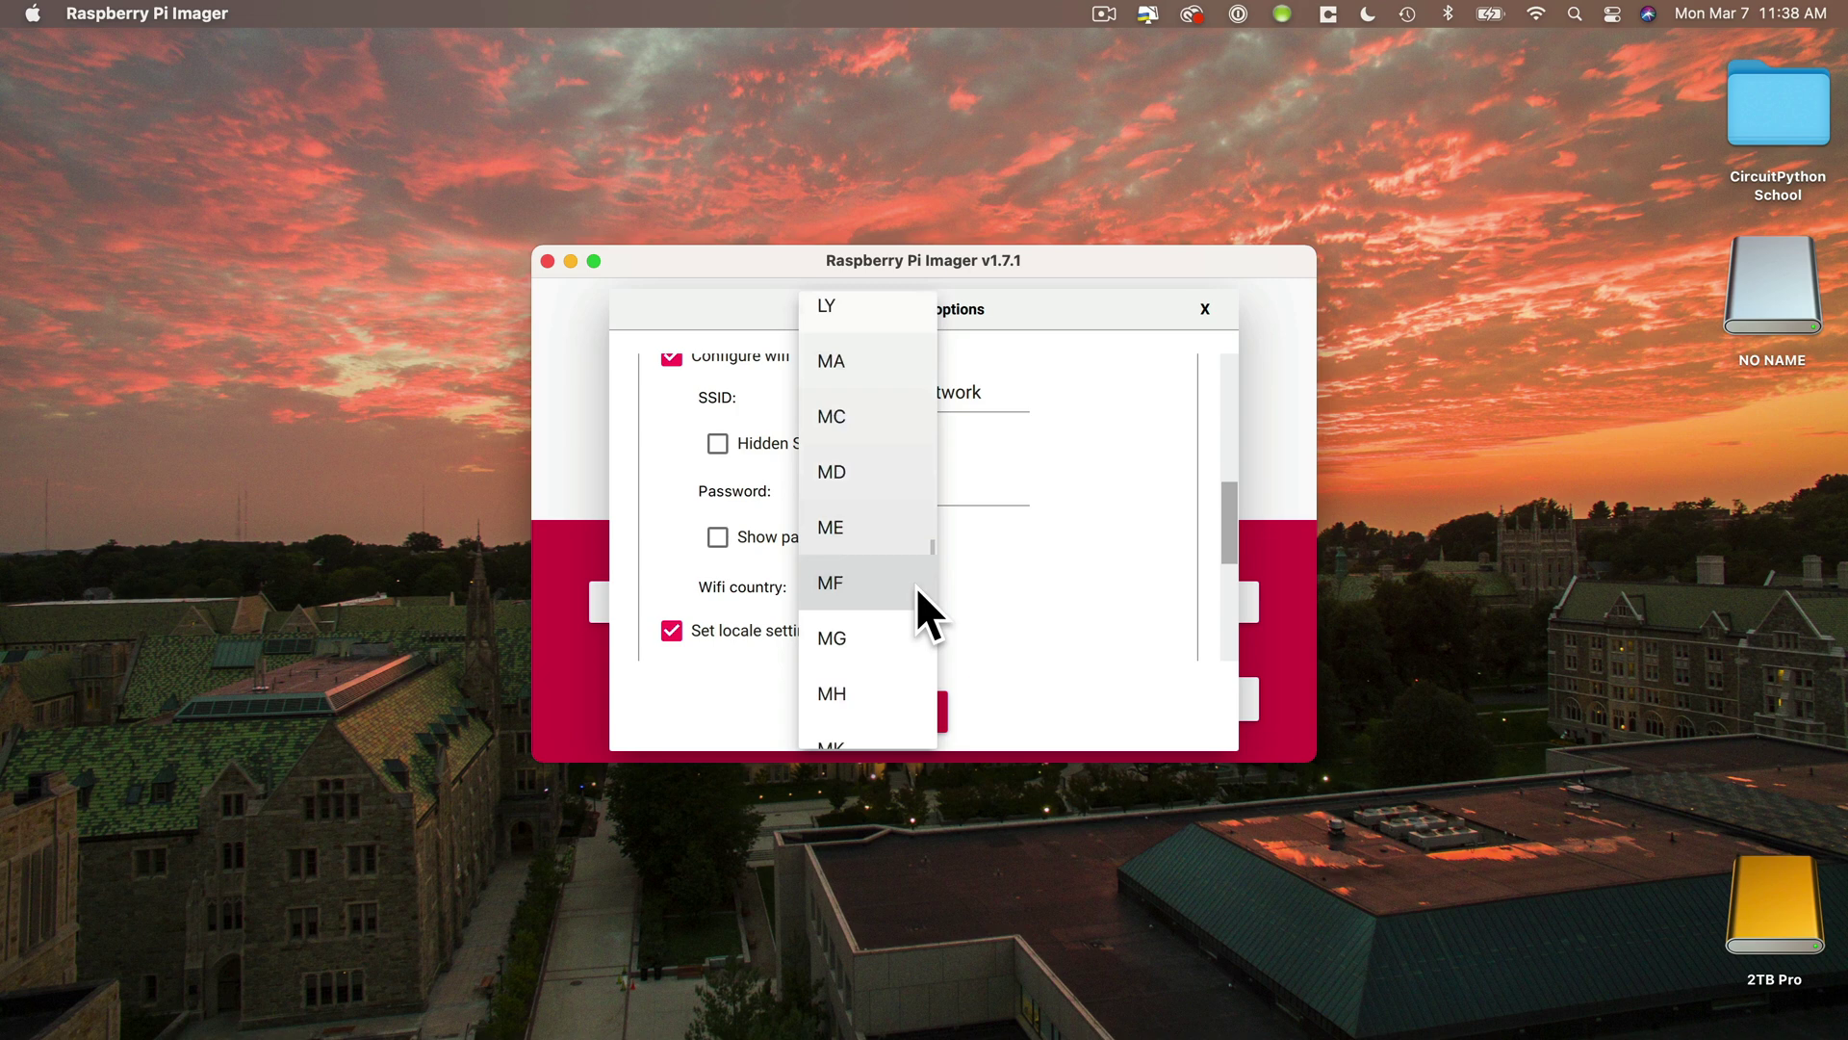
{"action": "scroll", "coordinate": [920, 607], "scroll_direction": "down", "scroll_amount": 12}
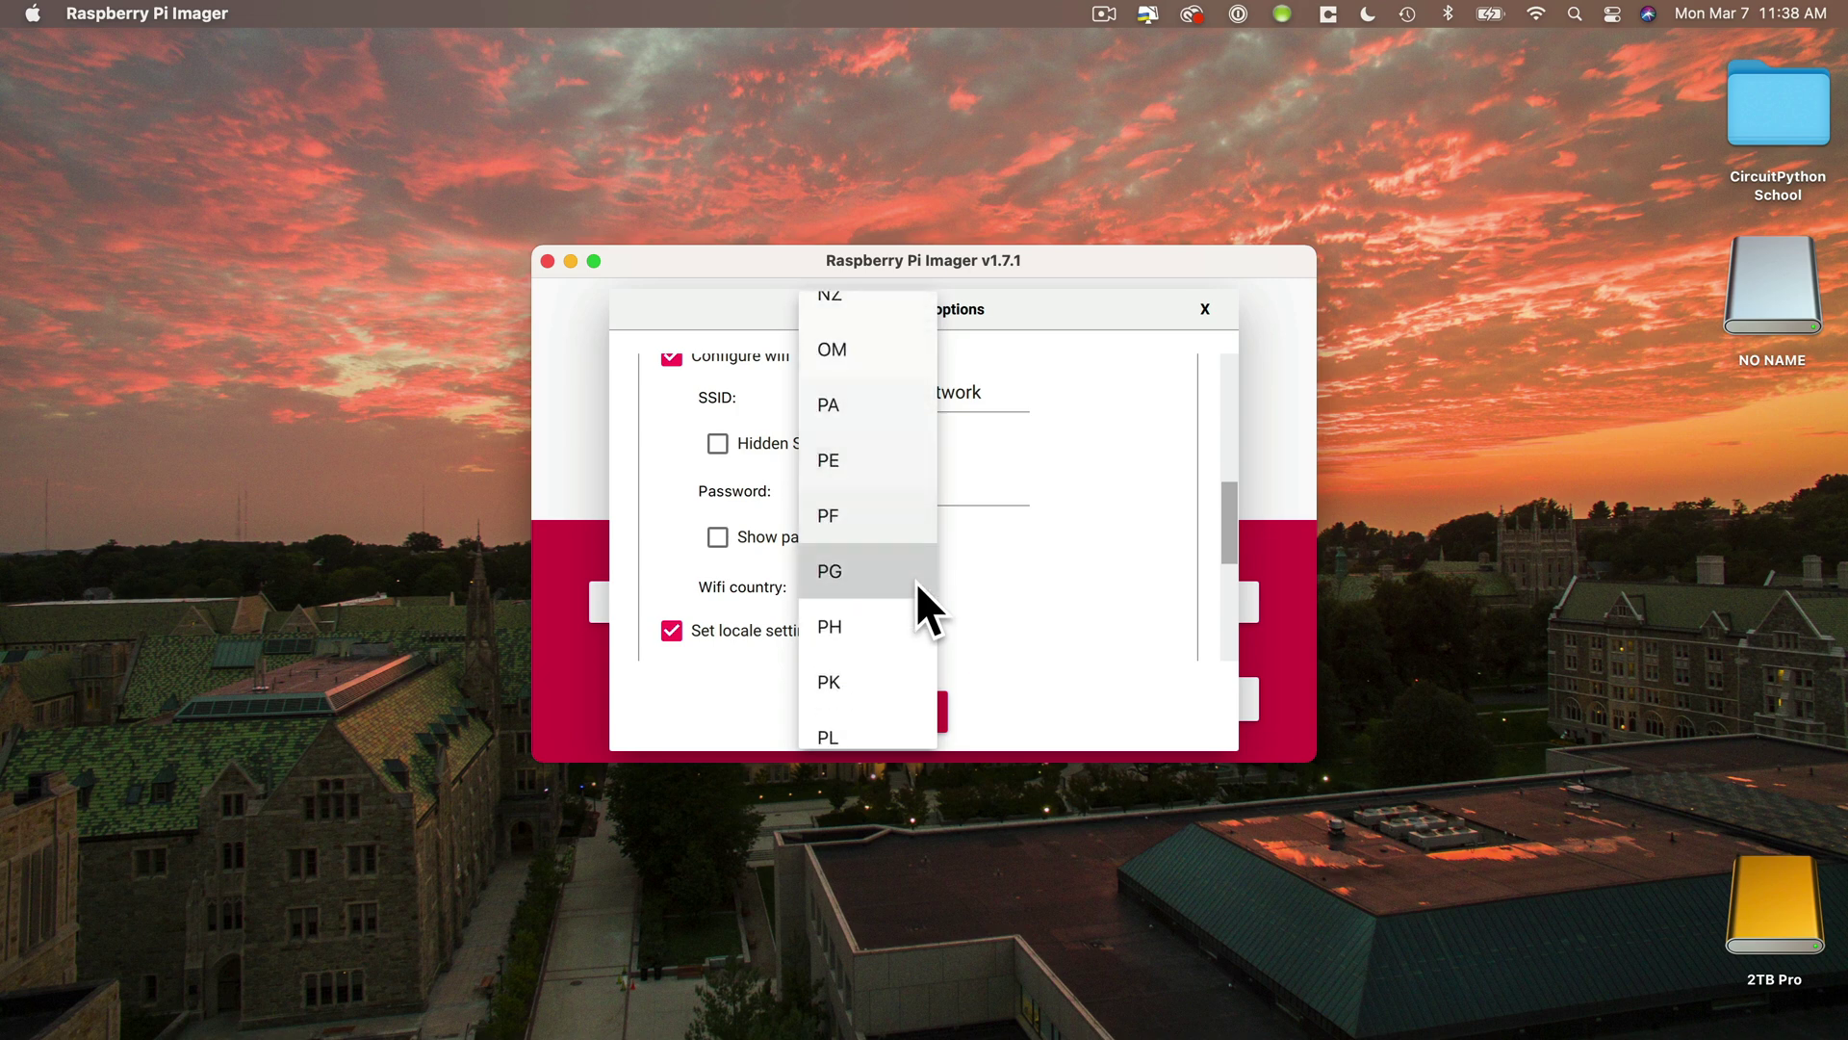
{"action": "scroll", "coordinate": [915, 582], "scroll_direction": "down", "scroll_amount": 12}
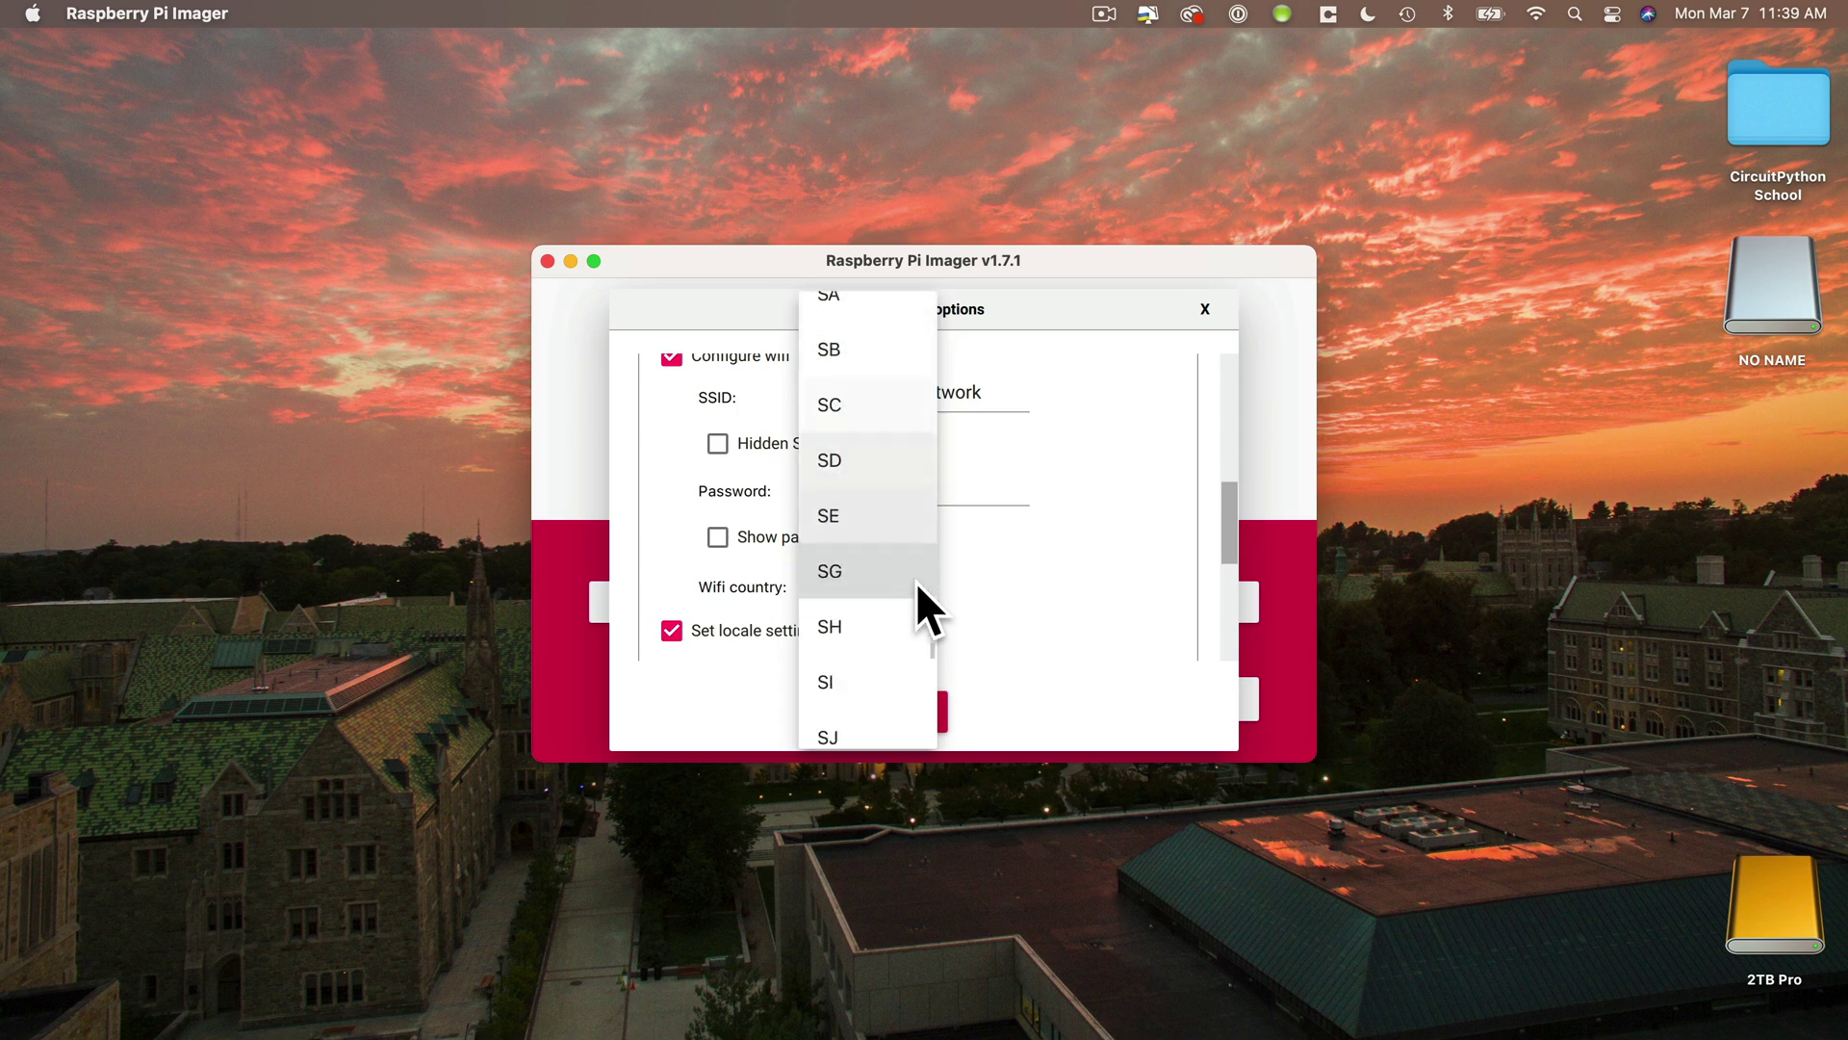
{"action": "scroll", "coordinate": [916, 582], "scroll_direction": "down", "scroll_amount": 12}
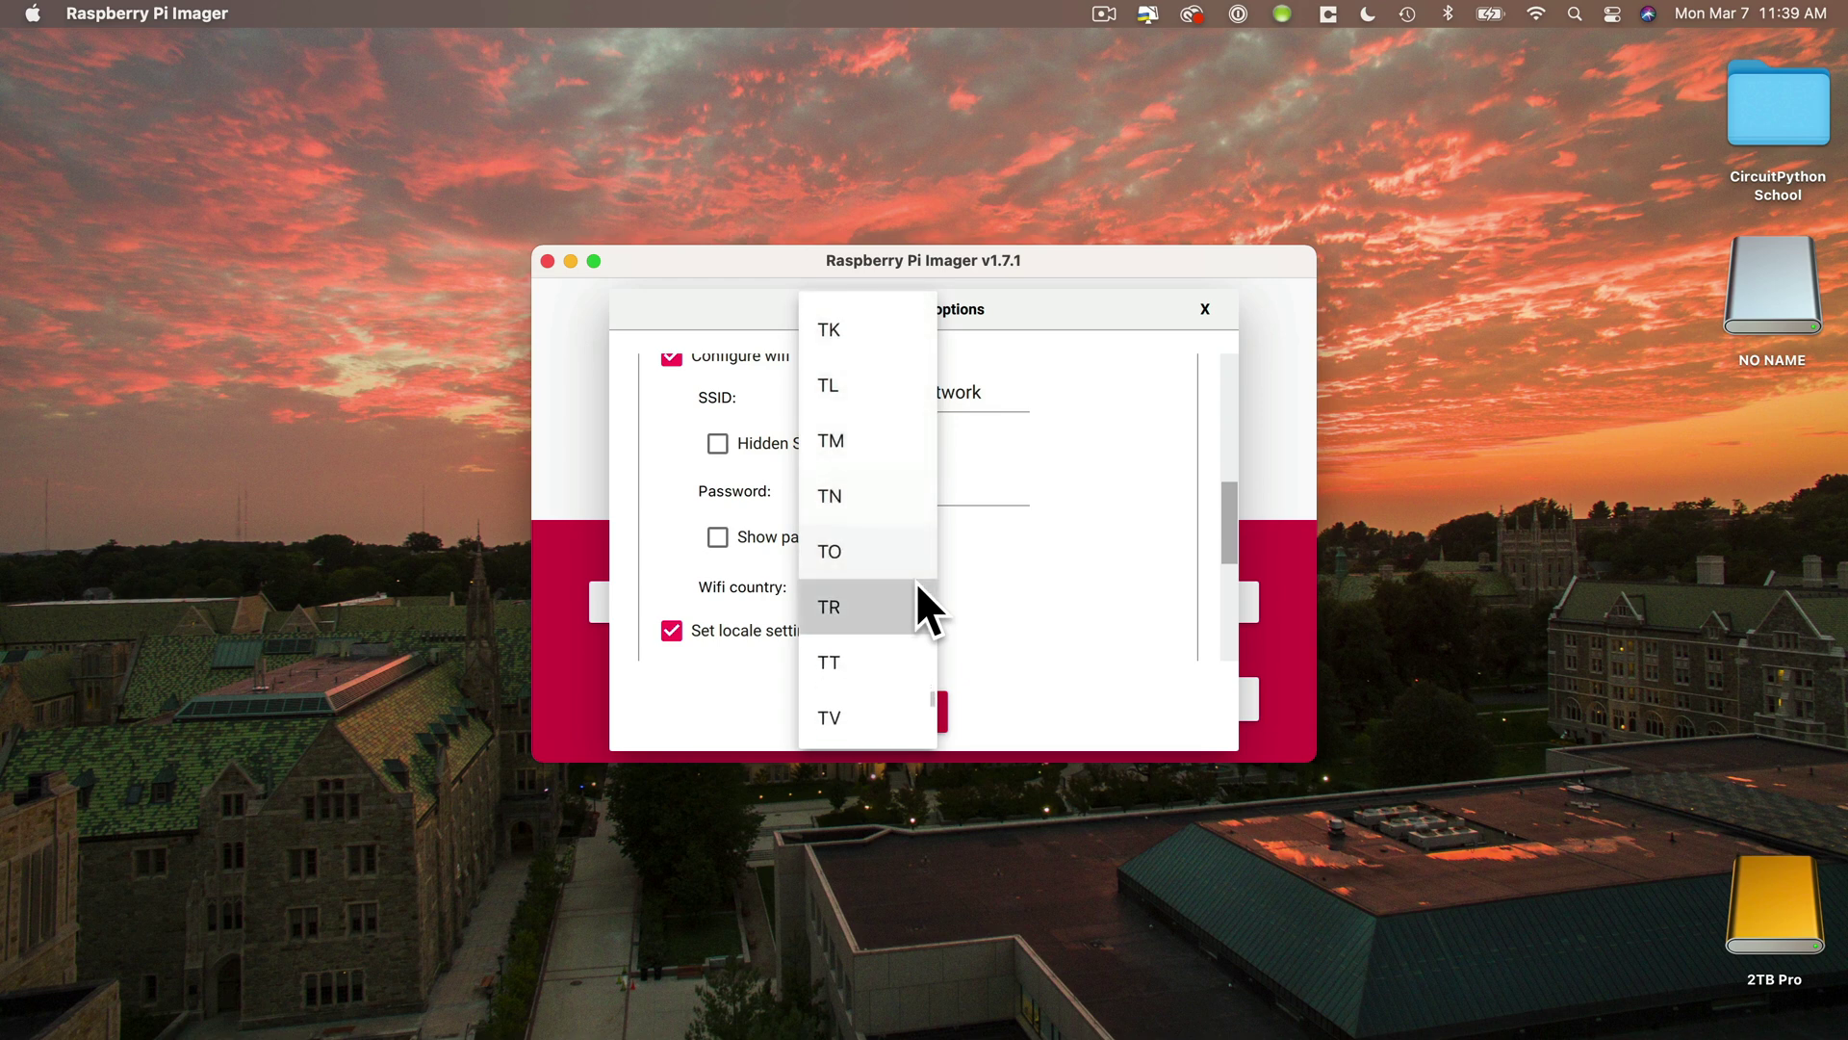
{"action": "left_click", "coordinate": [916, 582]}
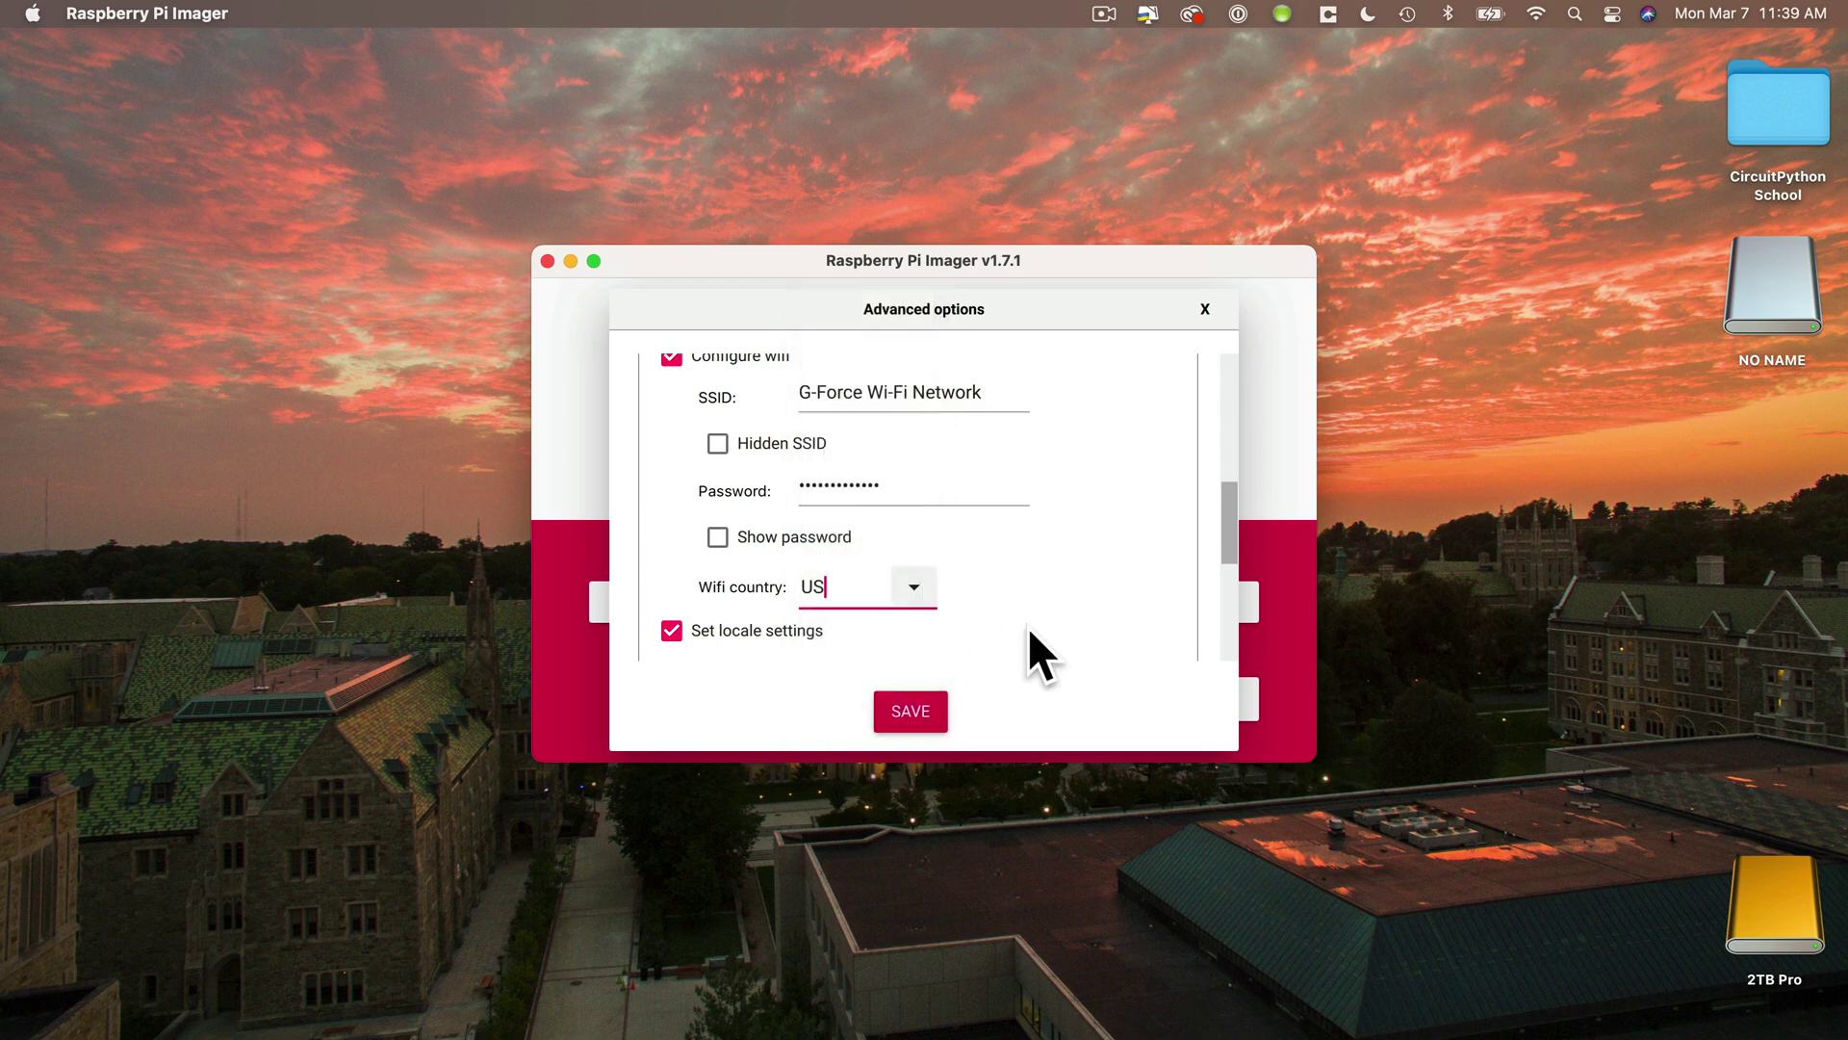
{"action": "scroll", "coordinate": [1036, 636], "scroll_direction": "down", "scroll_amount": 4}
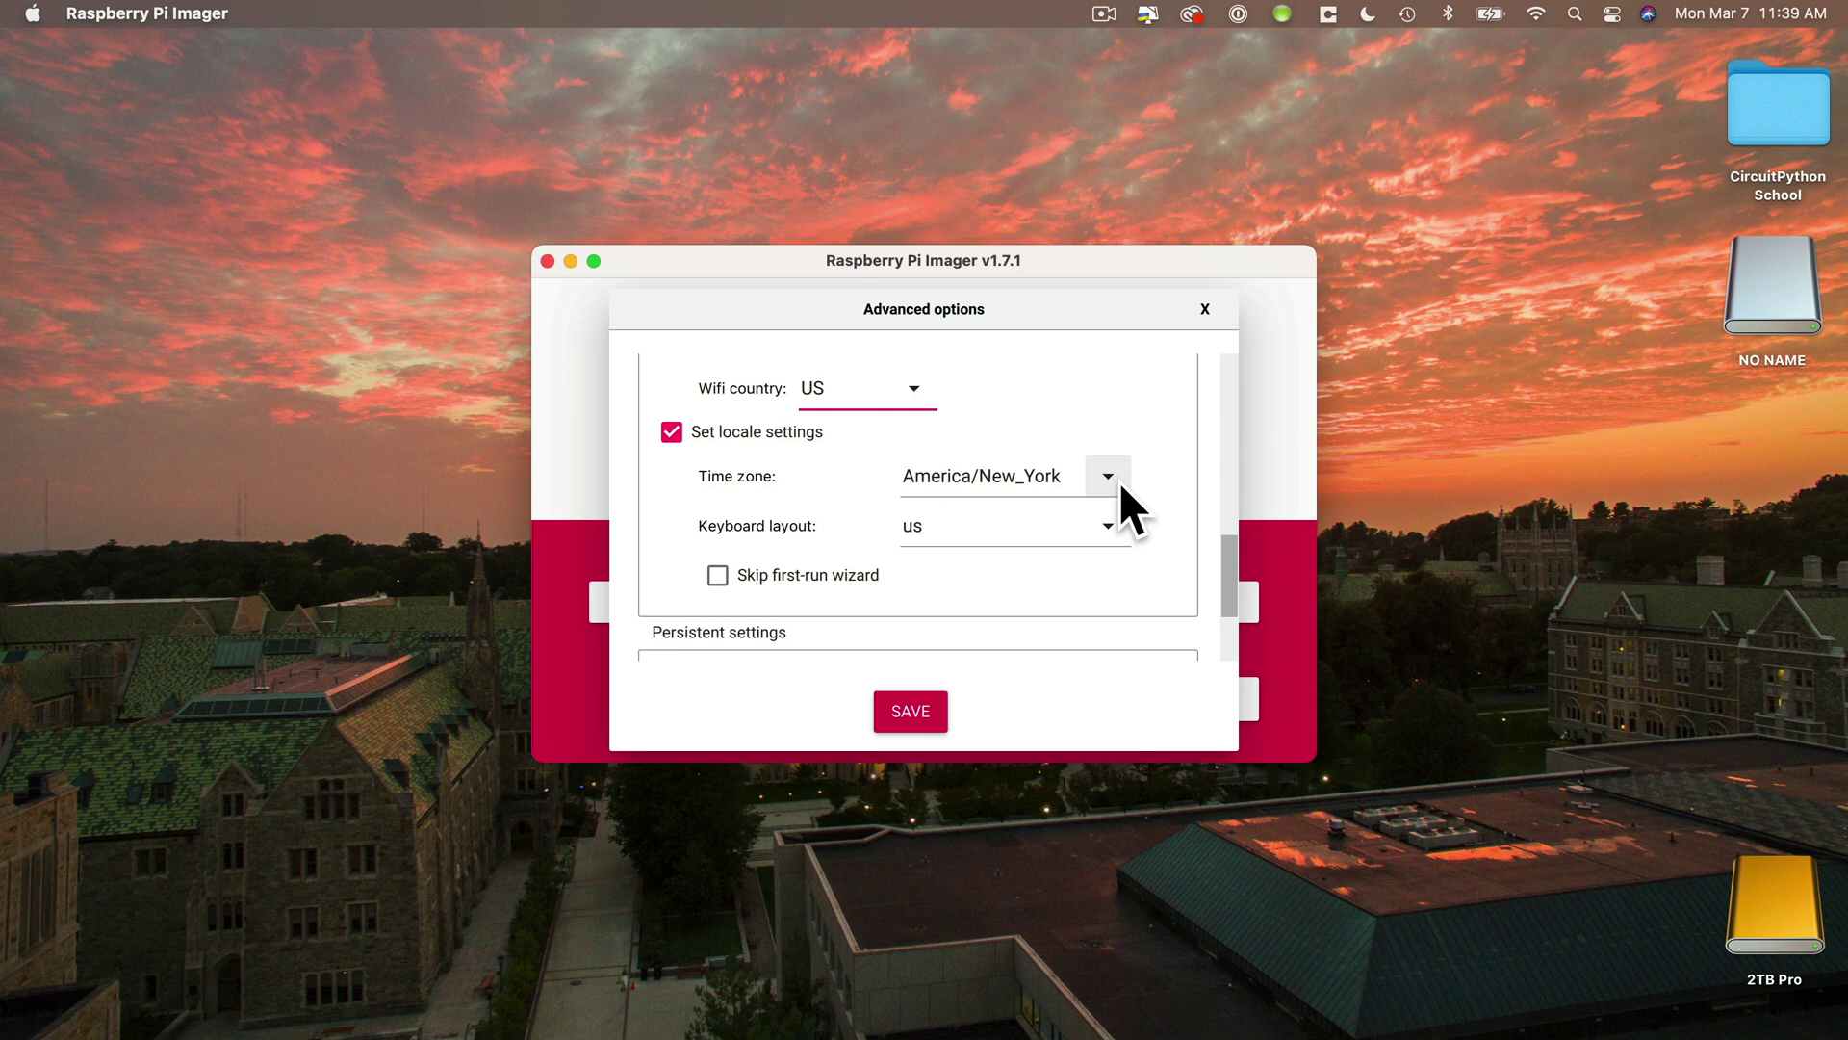
{"action": "scroll", "coordinate": [1132, 566], "scroll_direction": "down", "scroll_amount": 5}
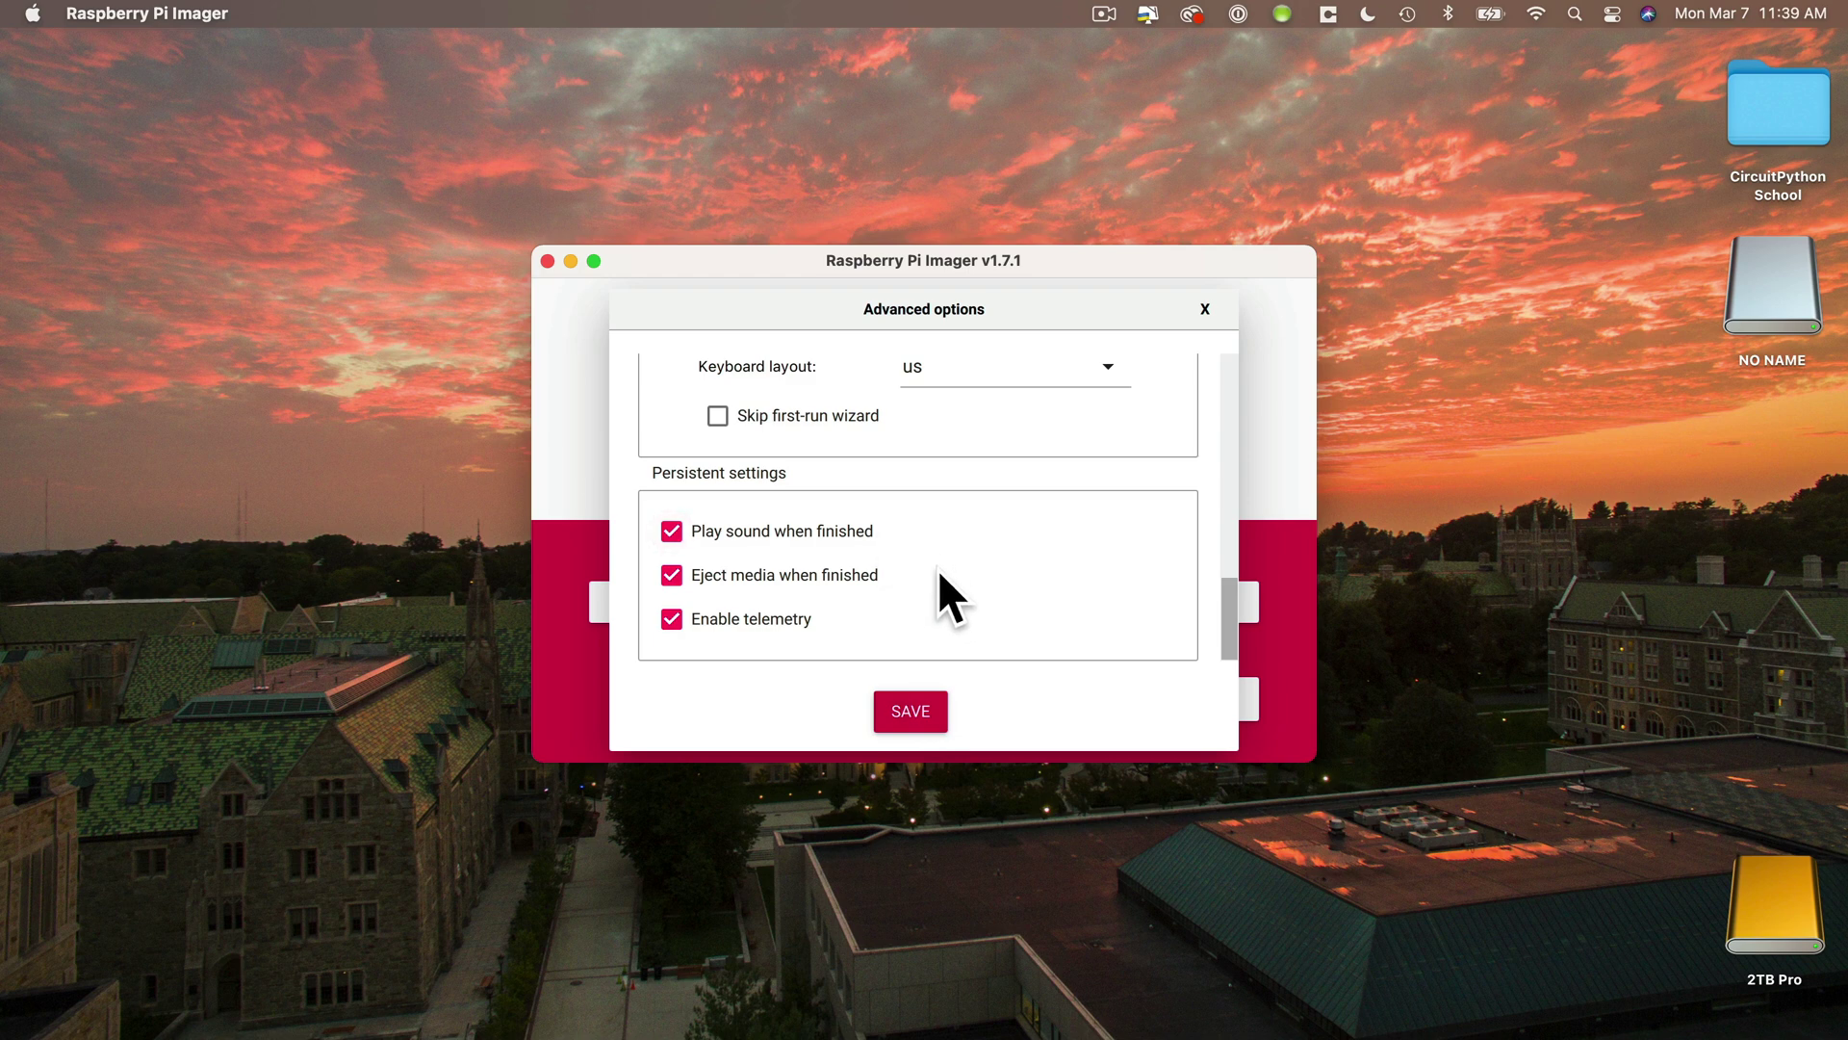
- Save the options and write Raspberry Pi OS (32-bit) to the card, authorizing with the Mac password
{"action": "left_click", "coordinate": [915, 721]}
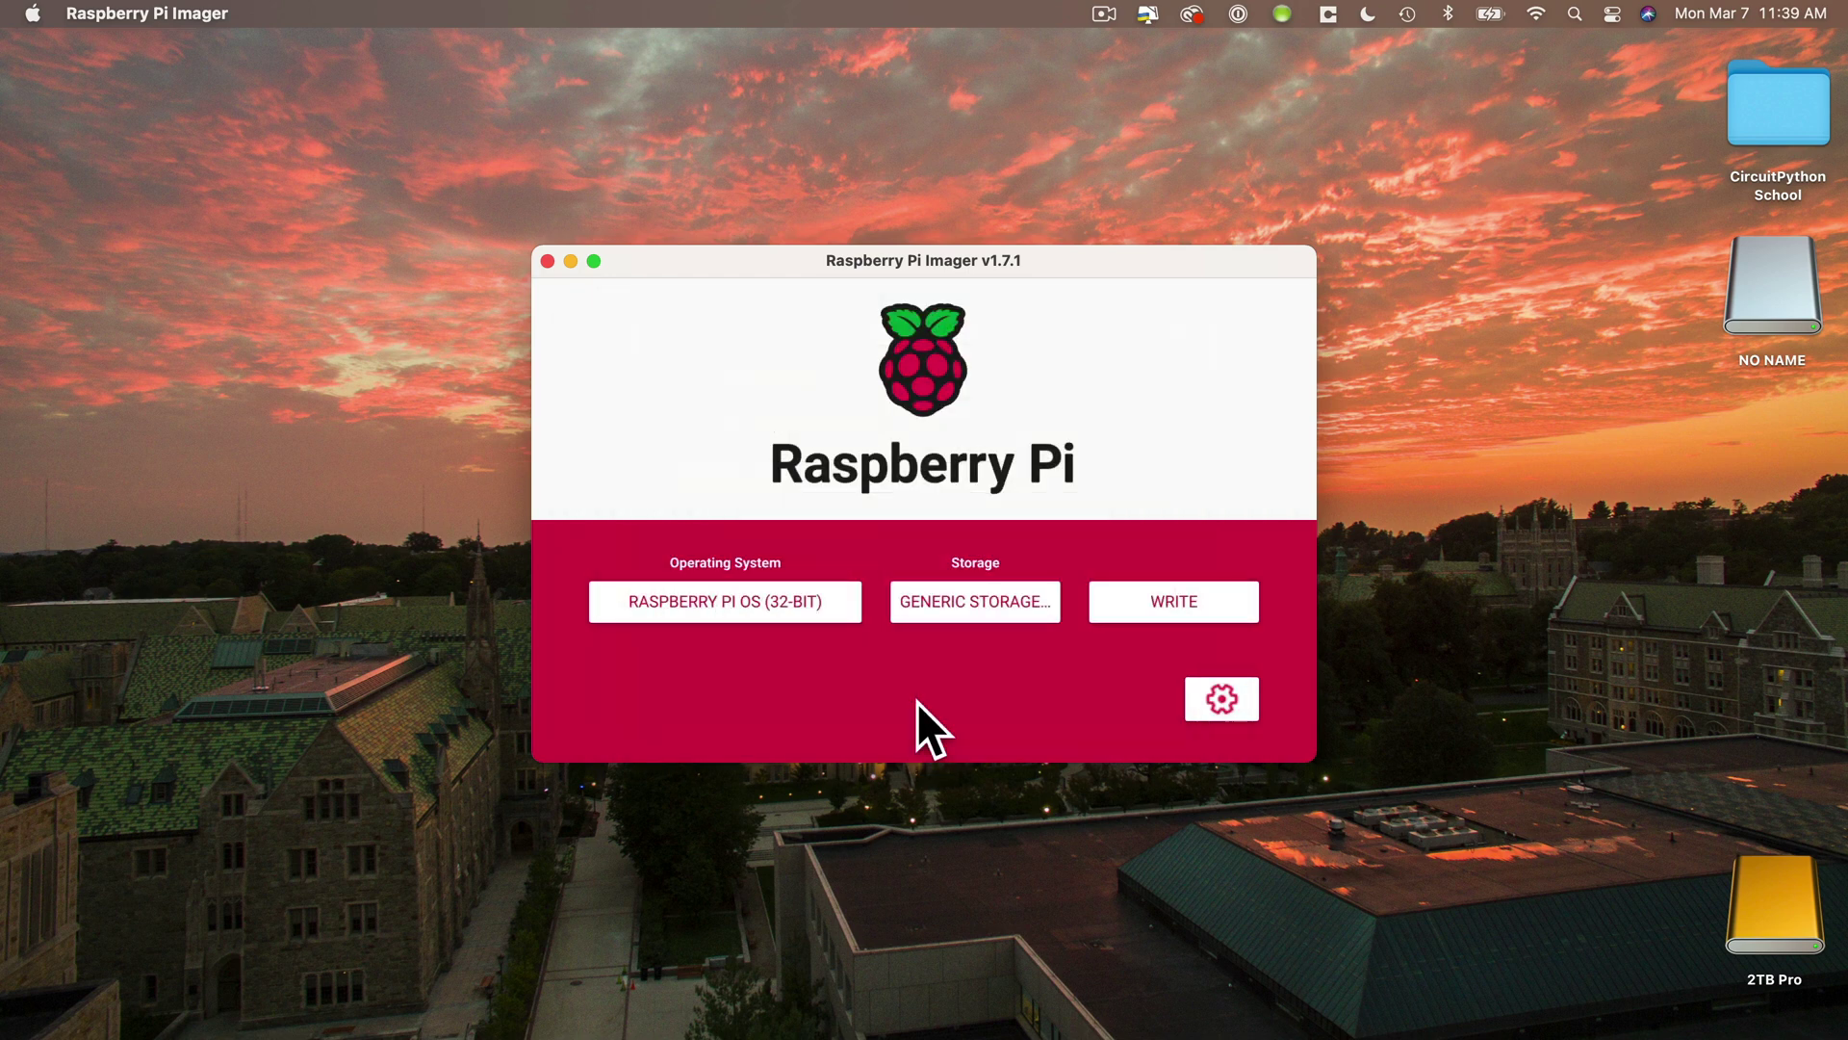
{"action": "left_click", "coordinate": [1145, 595]}
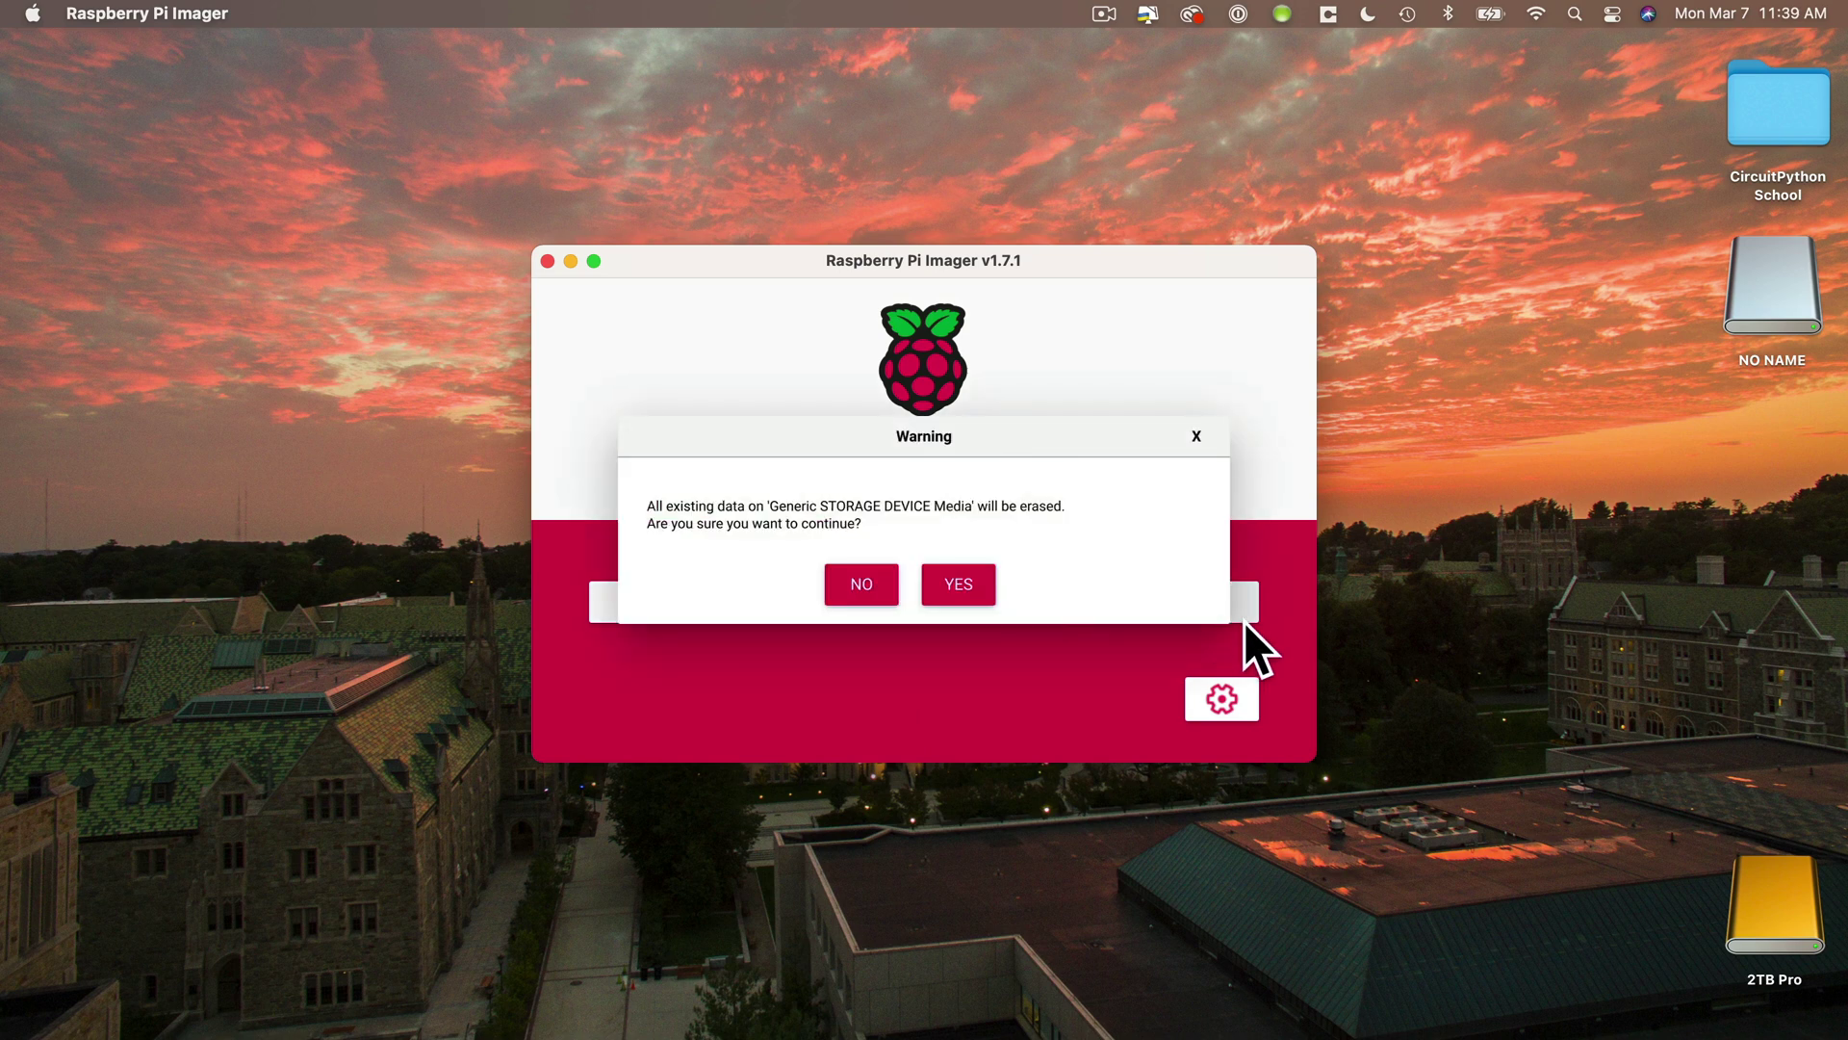
{"action": "left_click", "coordinate": [959, 588]}
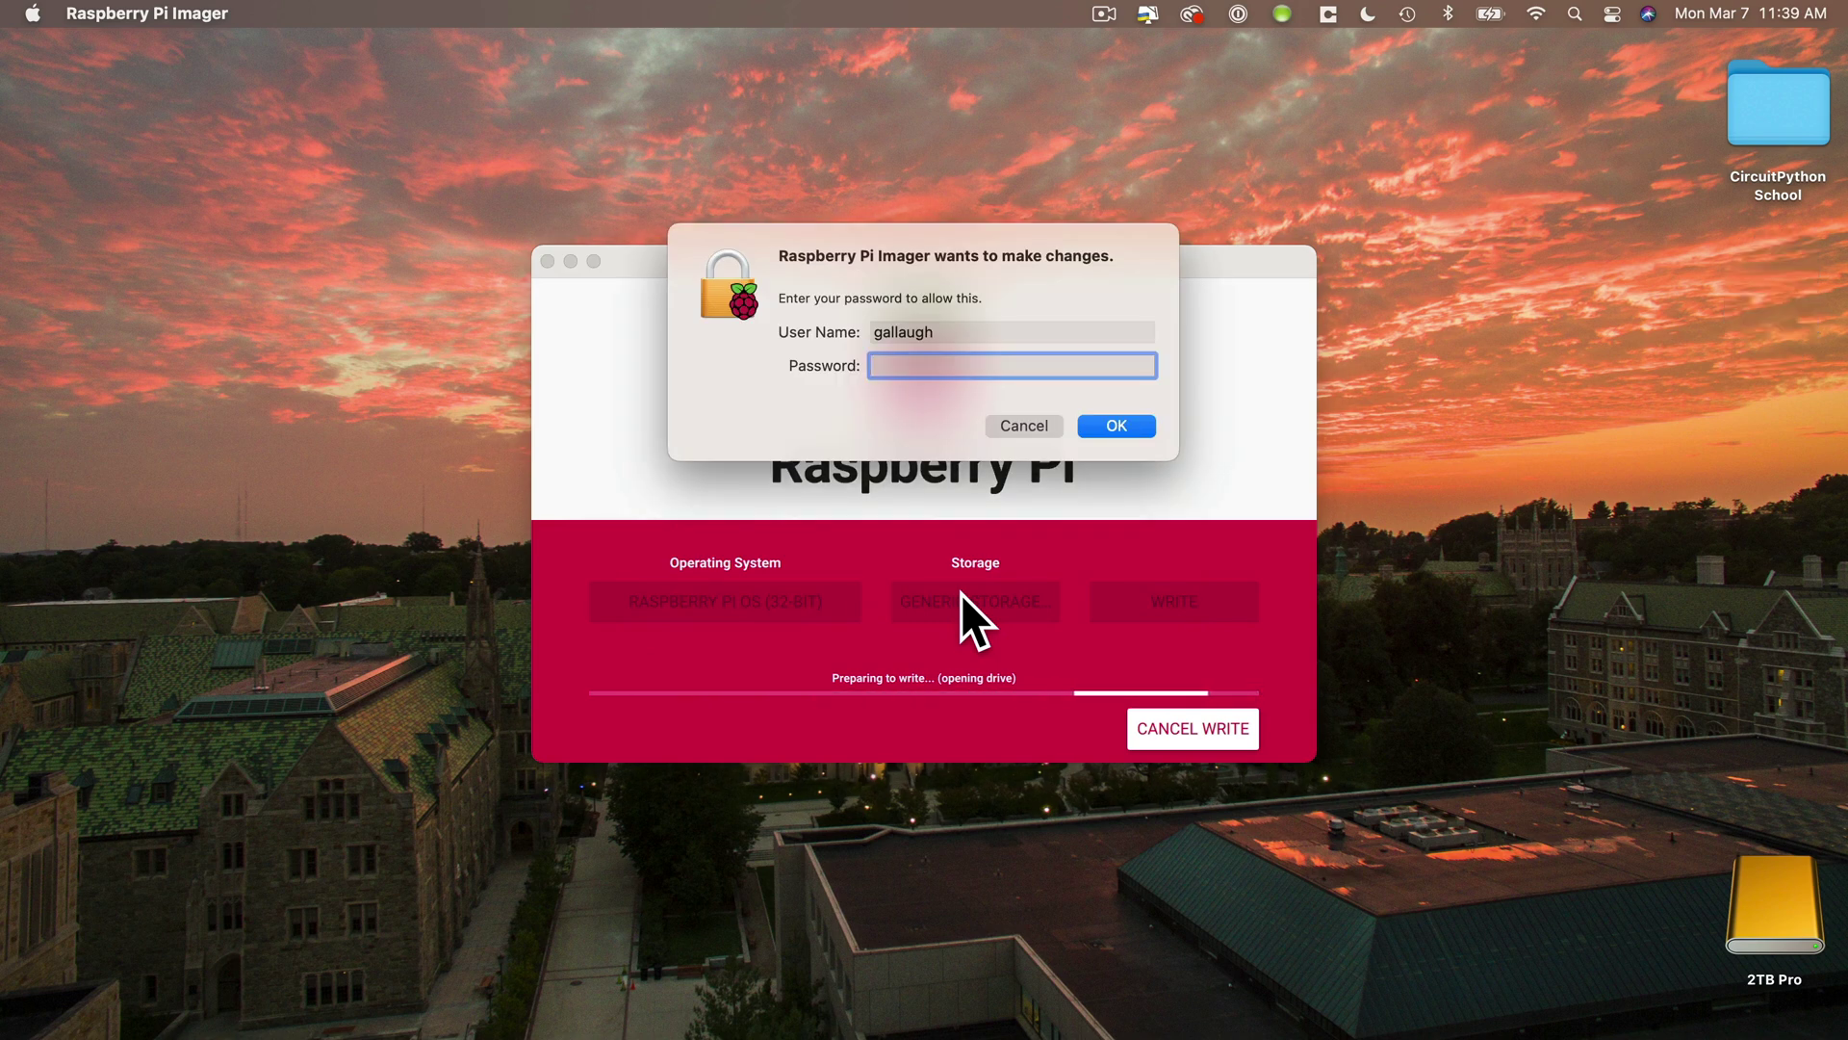
{"action": "type", "text": "••••••••••"}
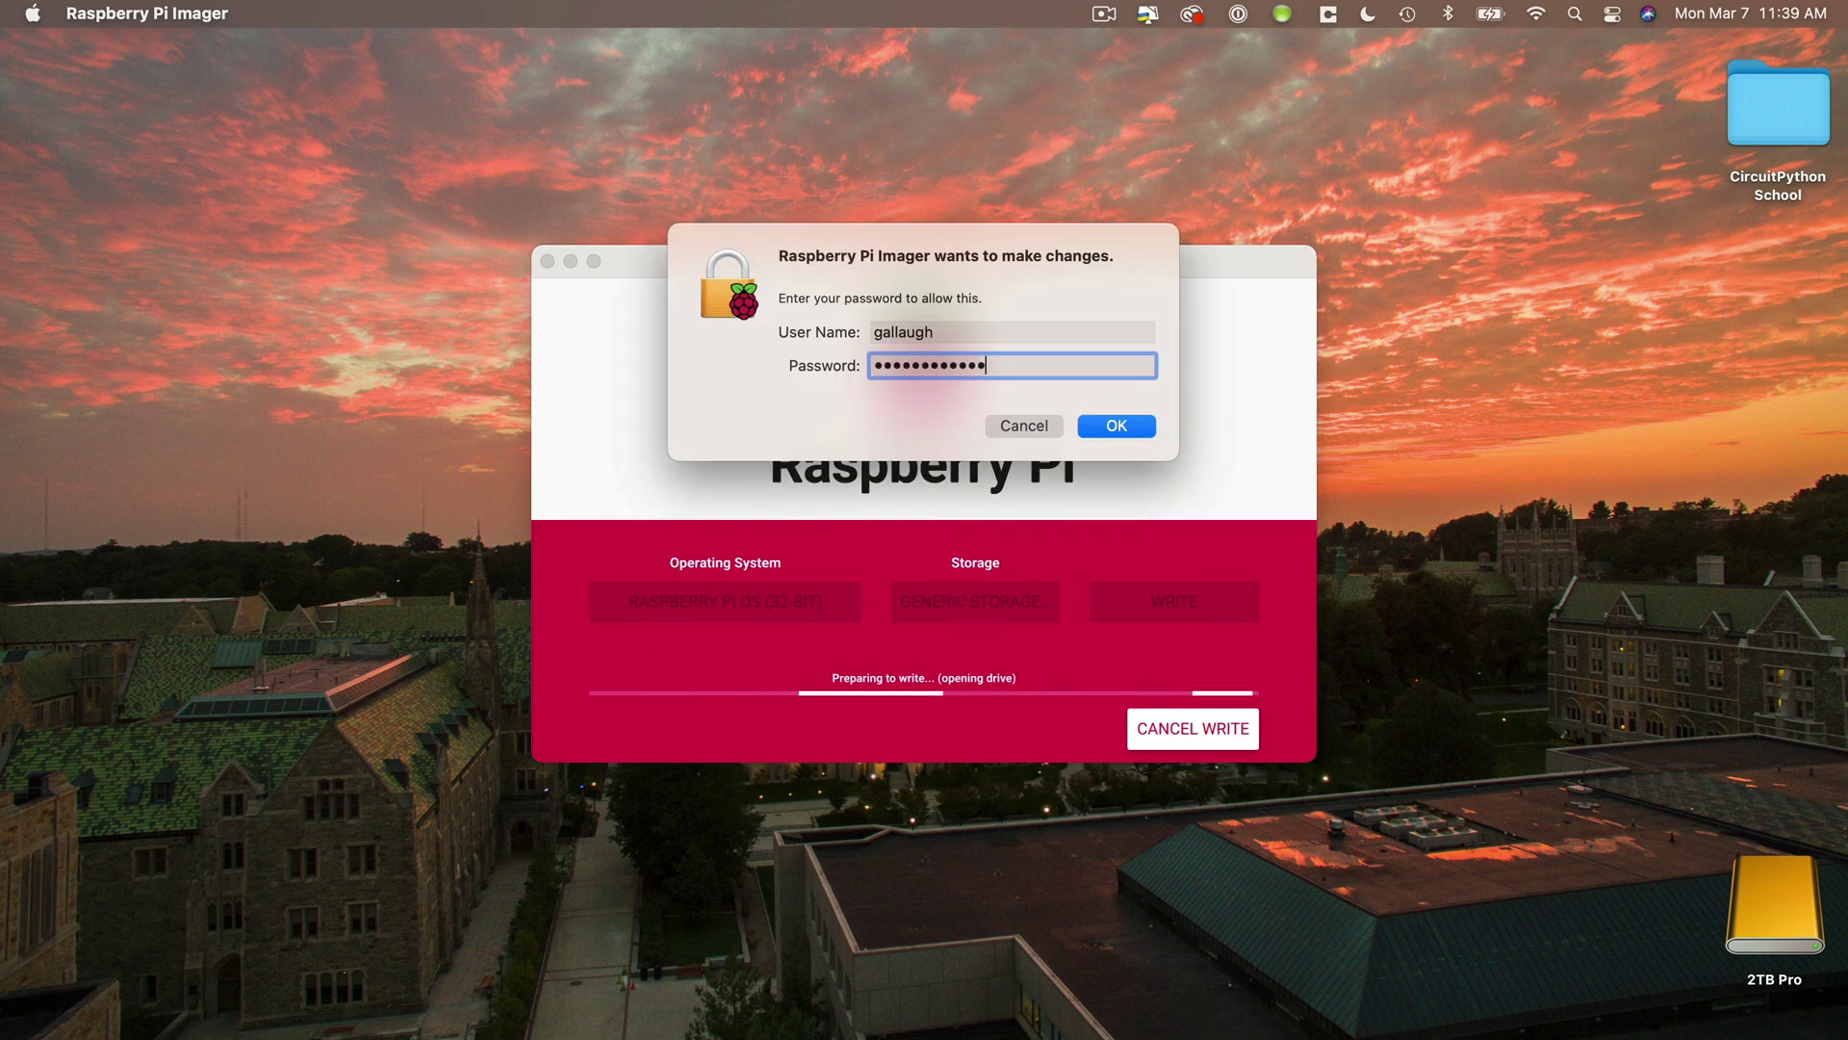
{"action": "left_click", "coordinate": [1137, 426]}
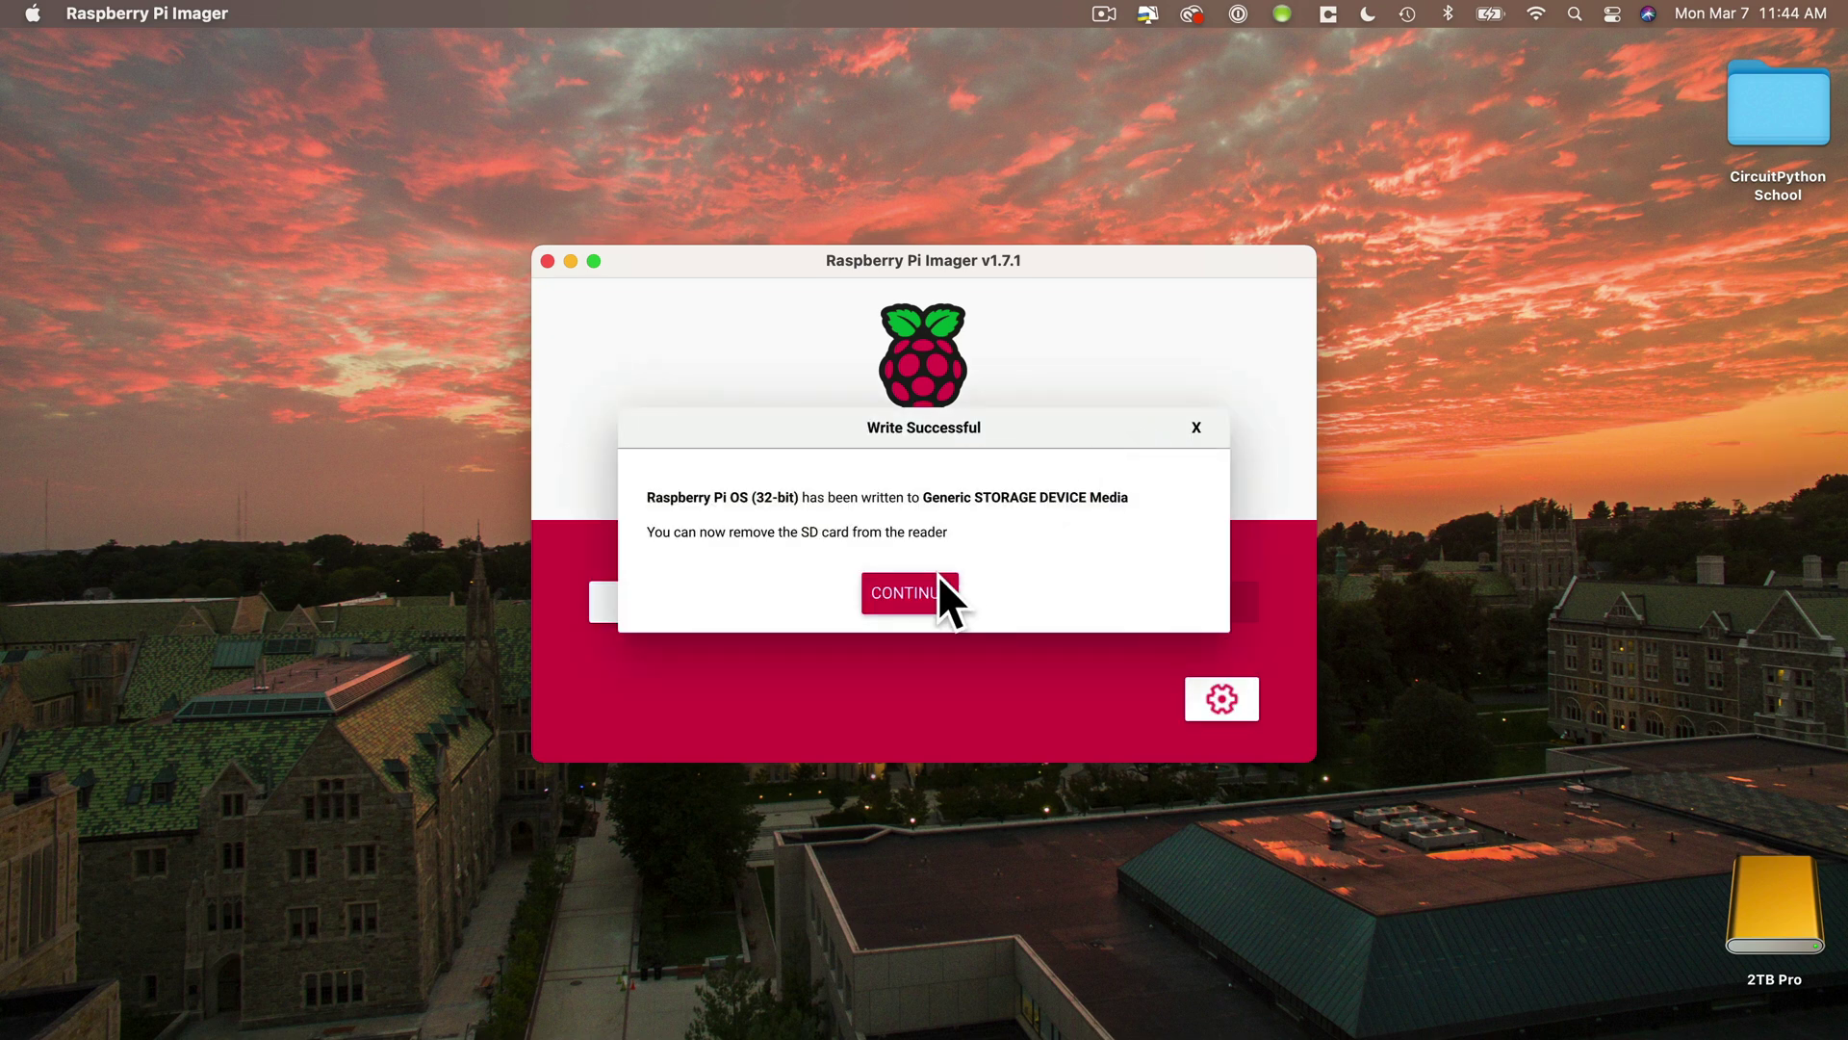
{"action": "left_click", "coordinate": [929, 584]}
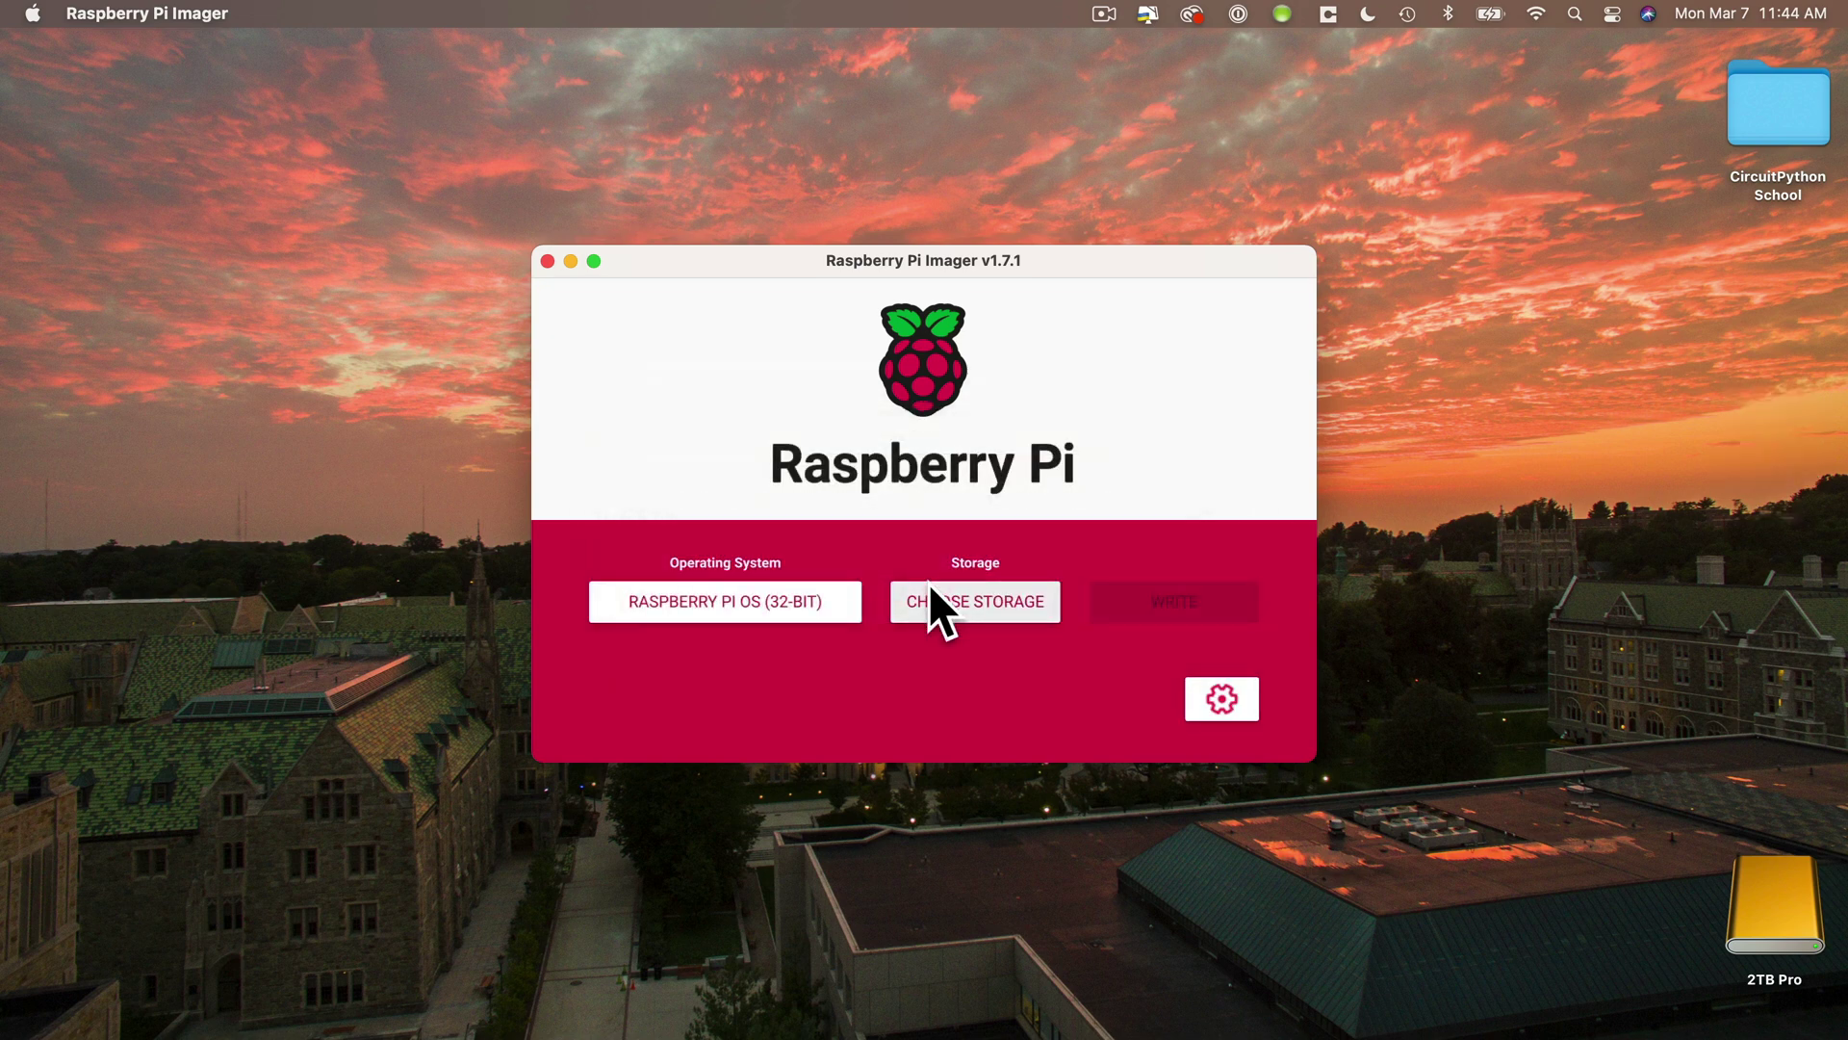
- Quit Raspberry Pi Imager with Command-Q
{"action": "key", "text": "super+q"}
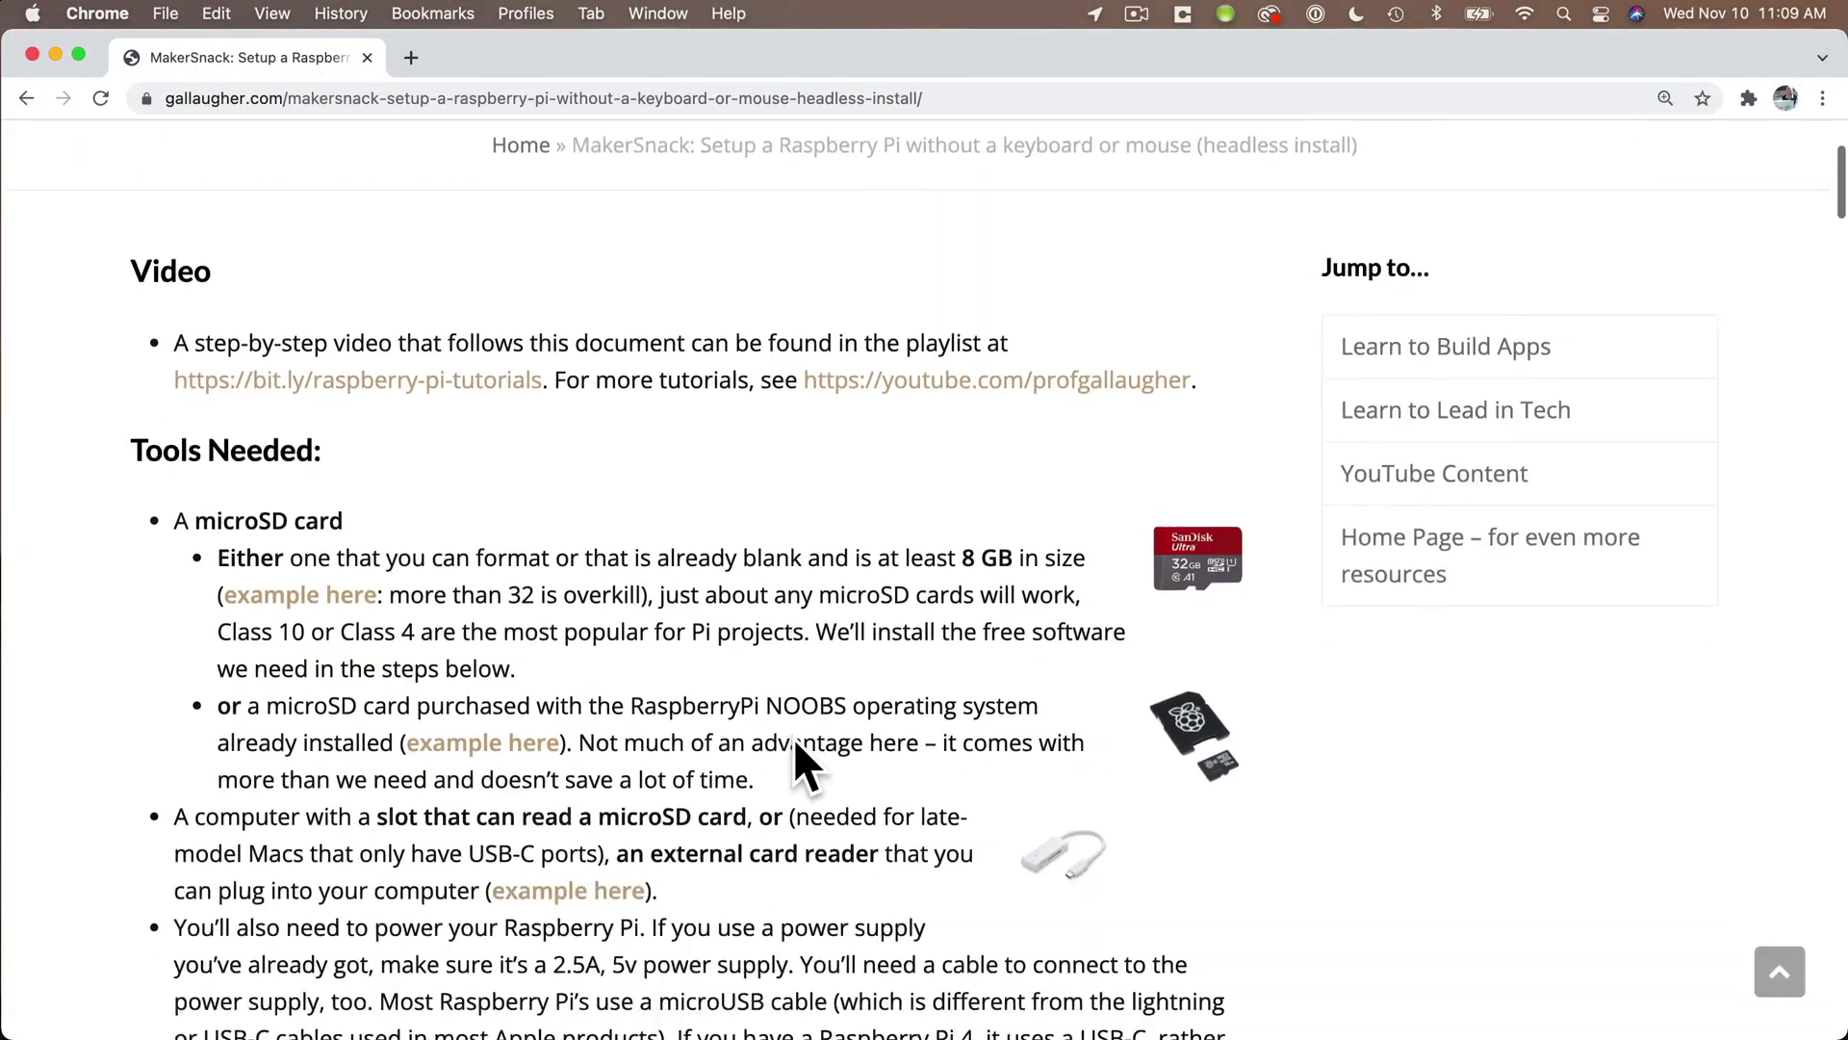
- Scroll the gallaugher.com headless-install article down to Step 6: Generate an ssh key for your new Pi
{"action": "scroll", "coordinate": [797, 741], "scroll_direction": "down", "scroll_amount": 20}
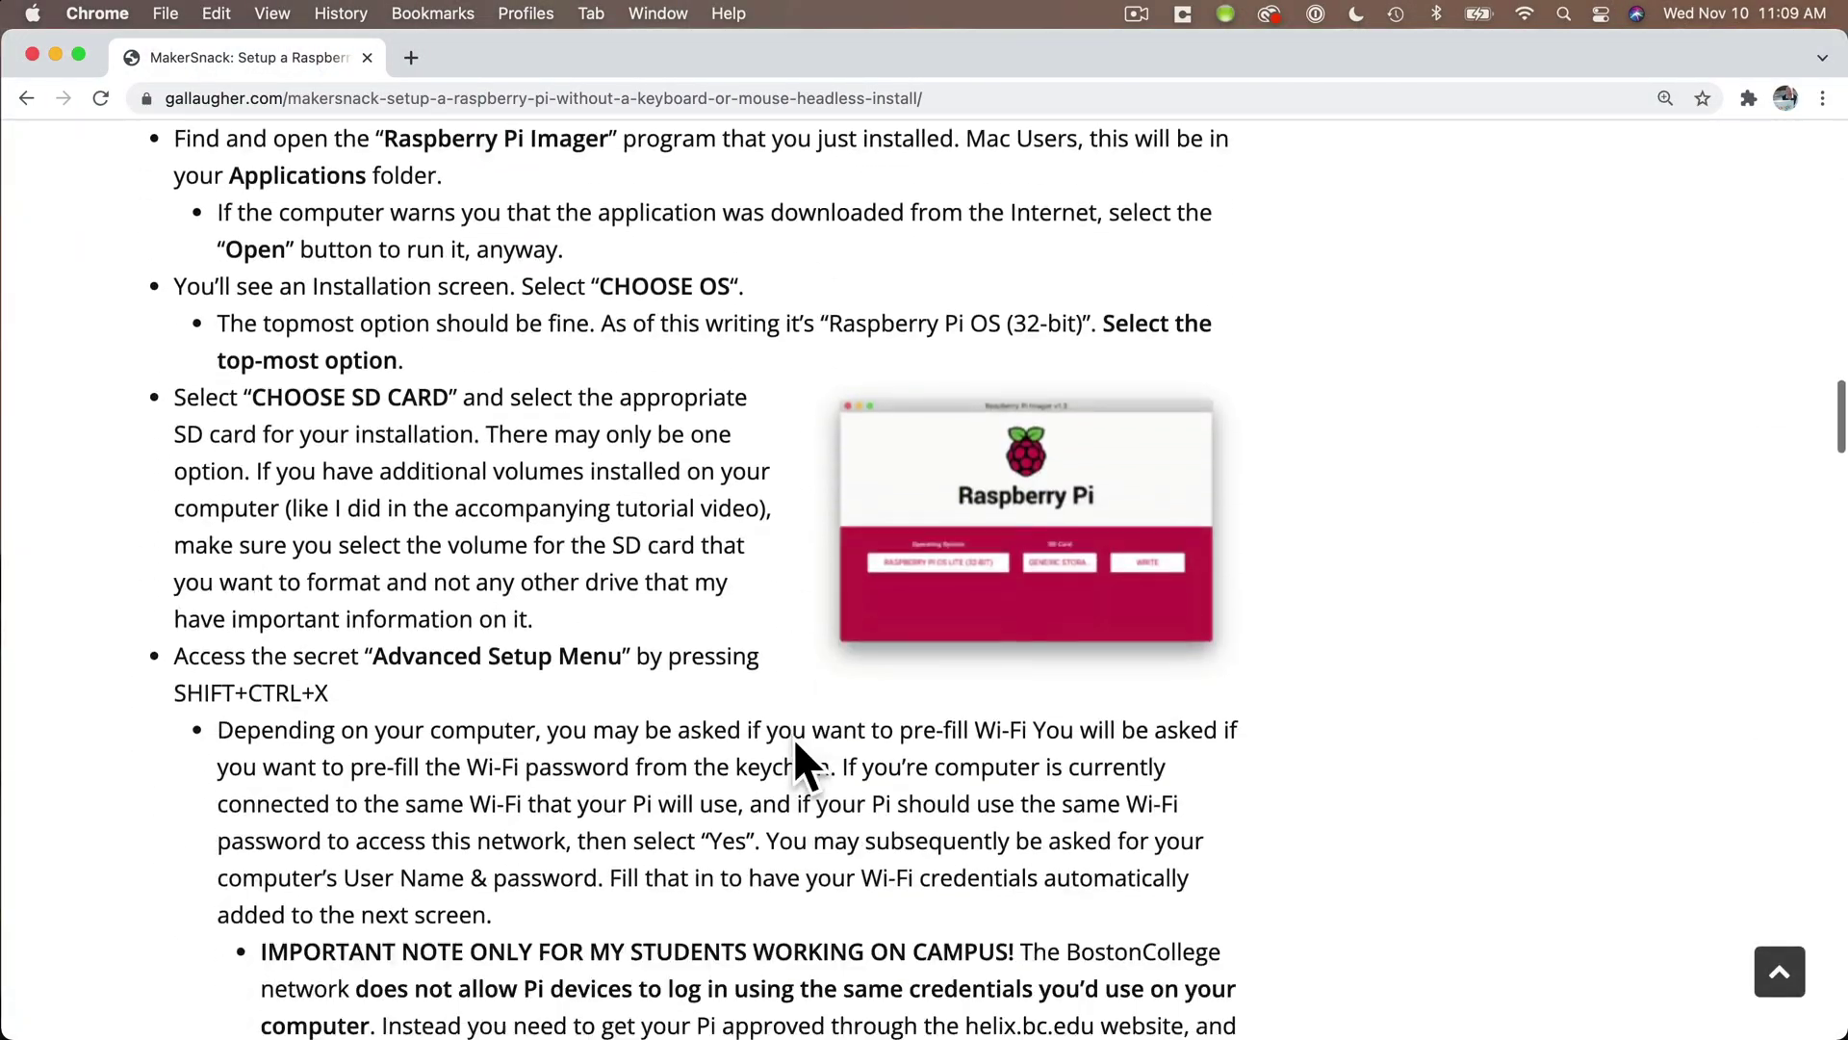
{"action": "scroll", "coordinate": [796, 740], "scroll_direction": "down", "scroll_amount": 20}
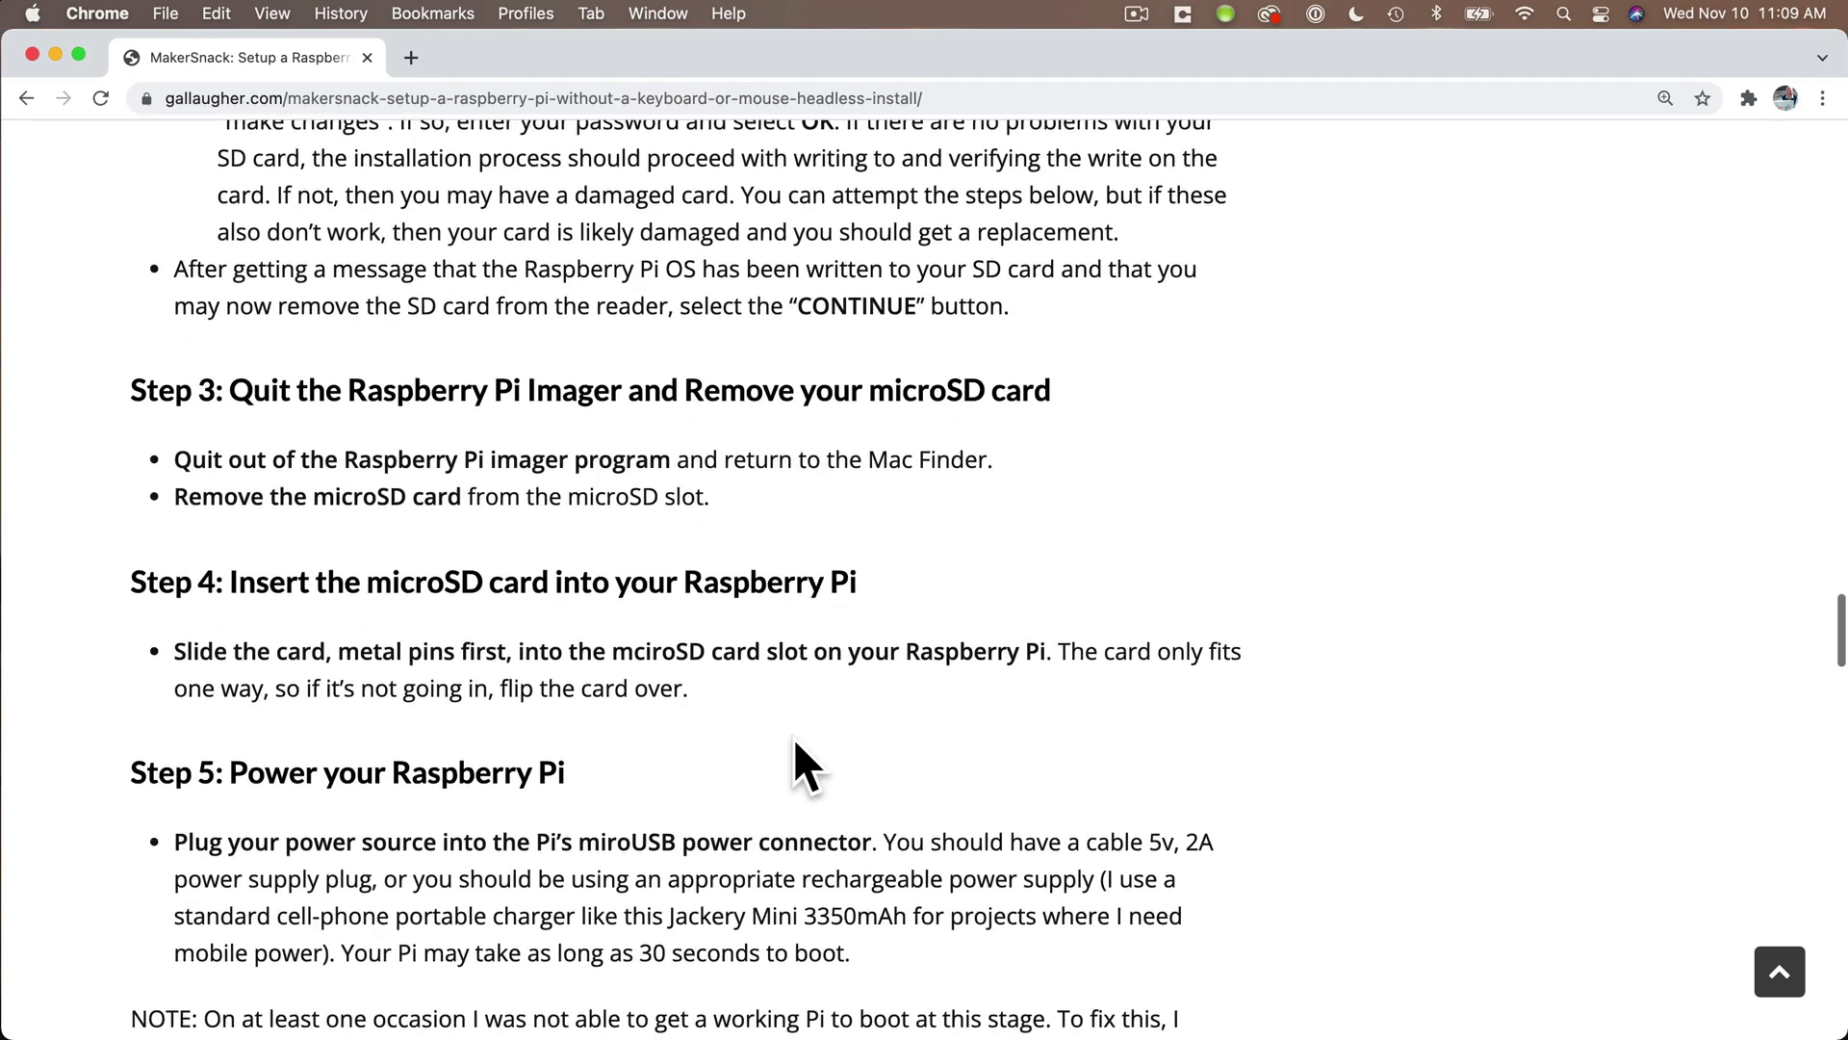
{"action": "scroll", "coordinate": [793, 737], "scroll_direction": "down", "scroll_amount": 3}
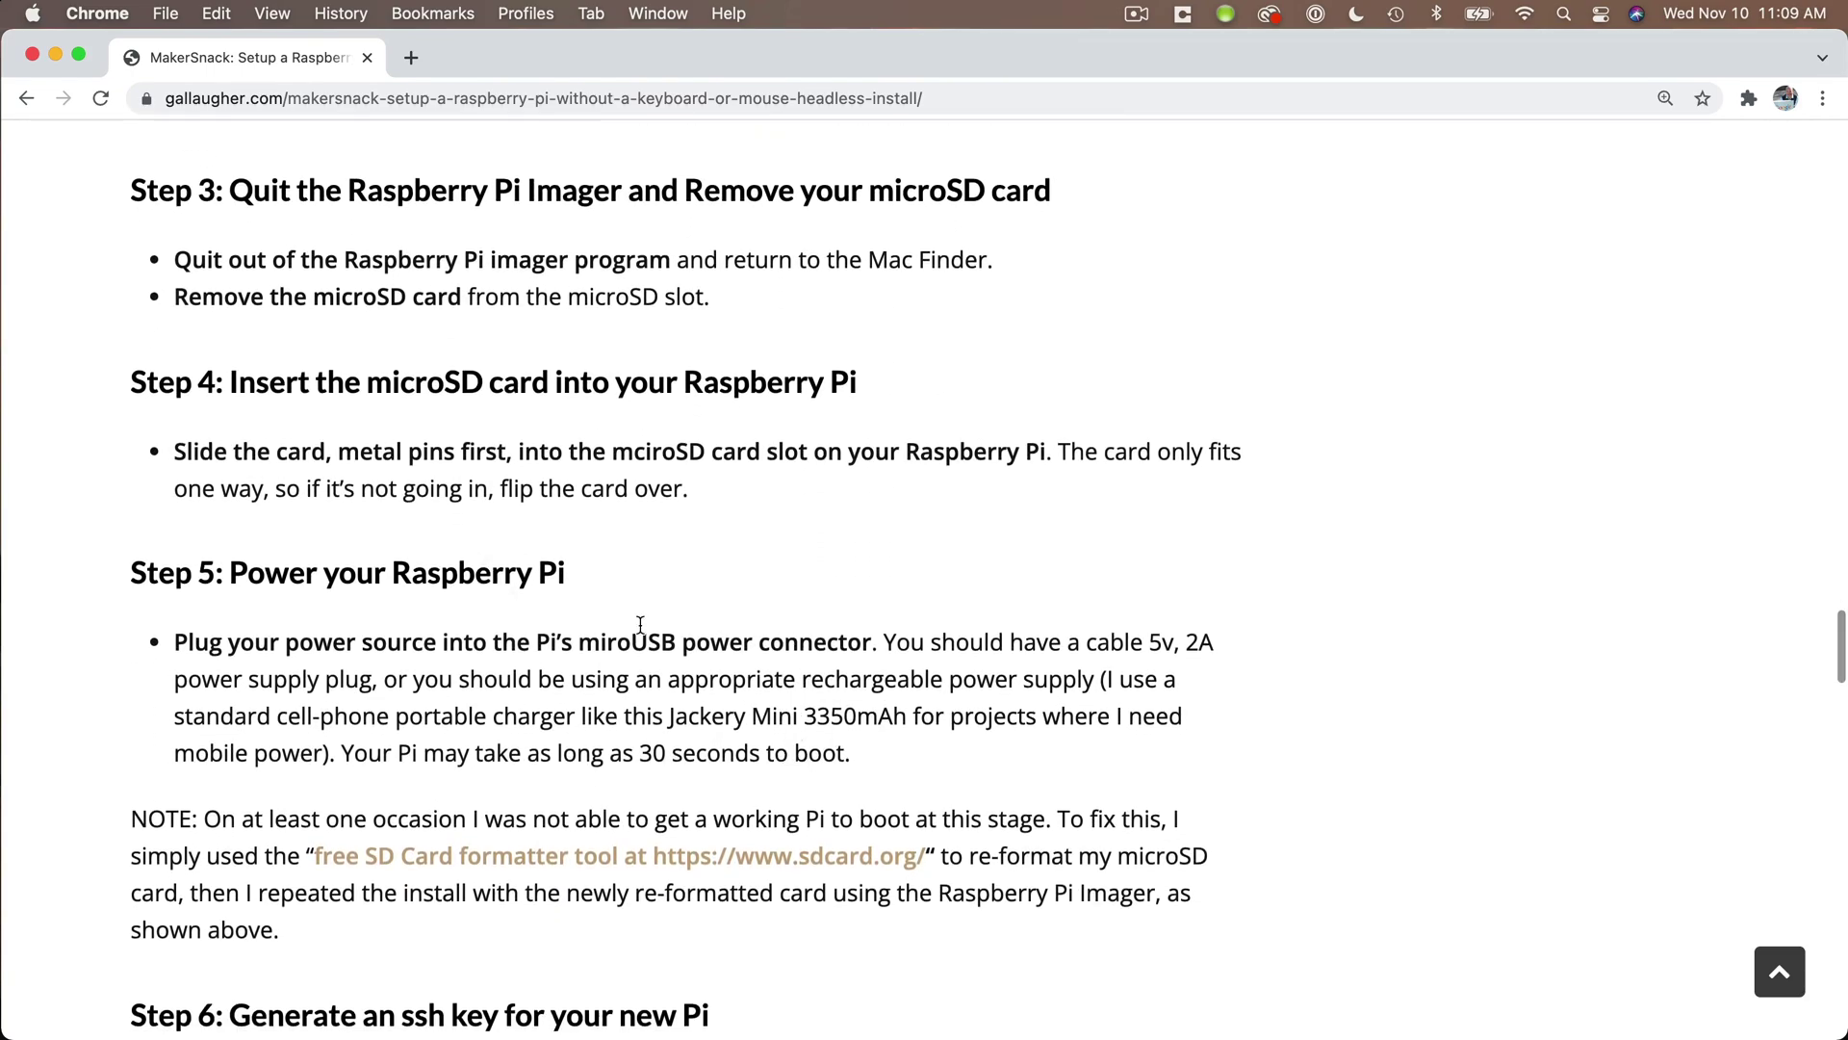
{"action": "scroll", "coordinate": [640, 624], "scroll_direction": "down", "scroll_amount": 2}
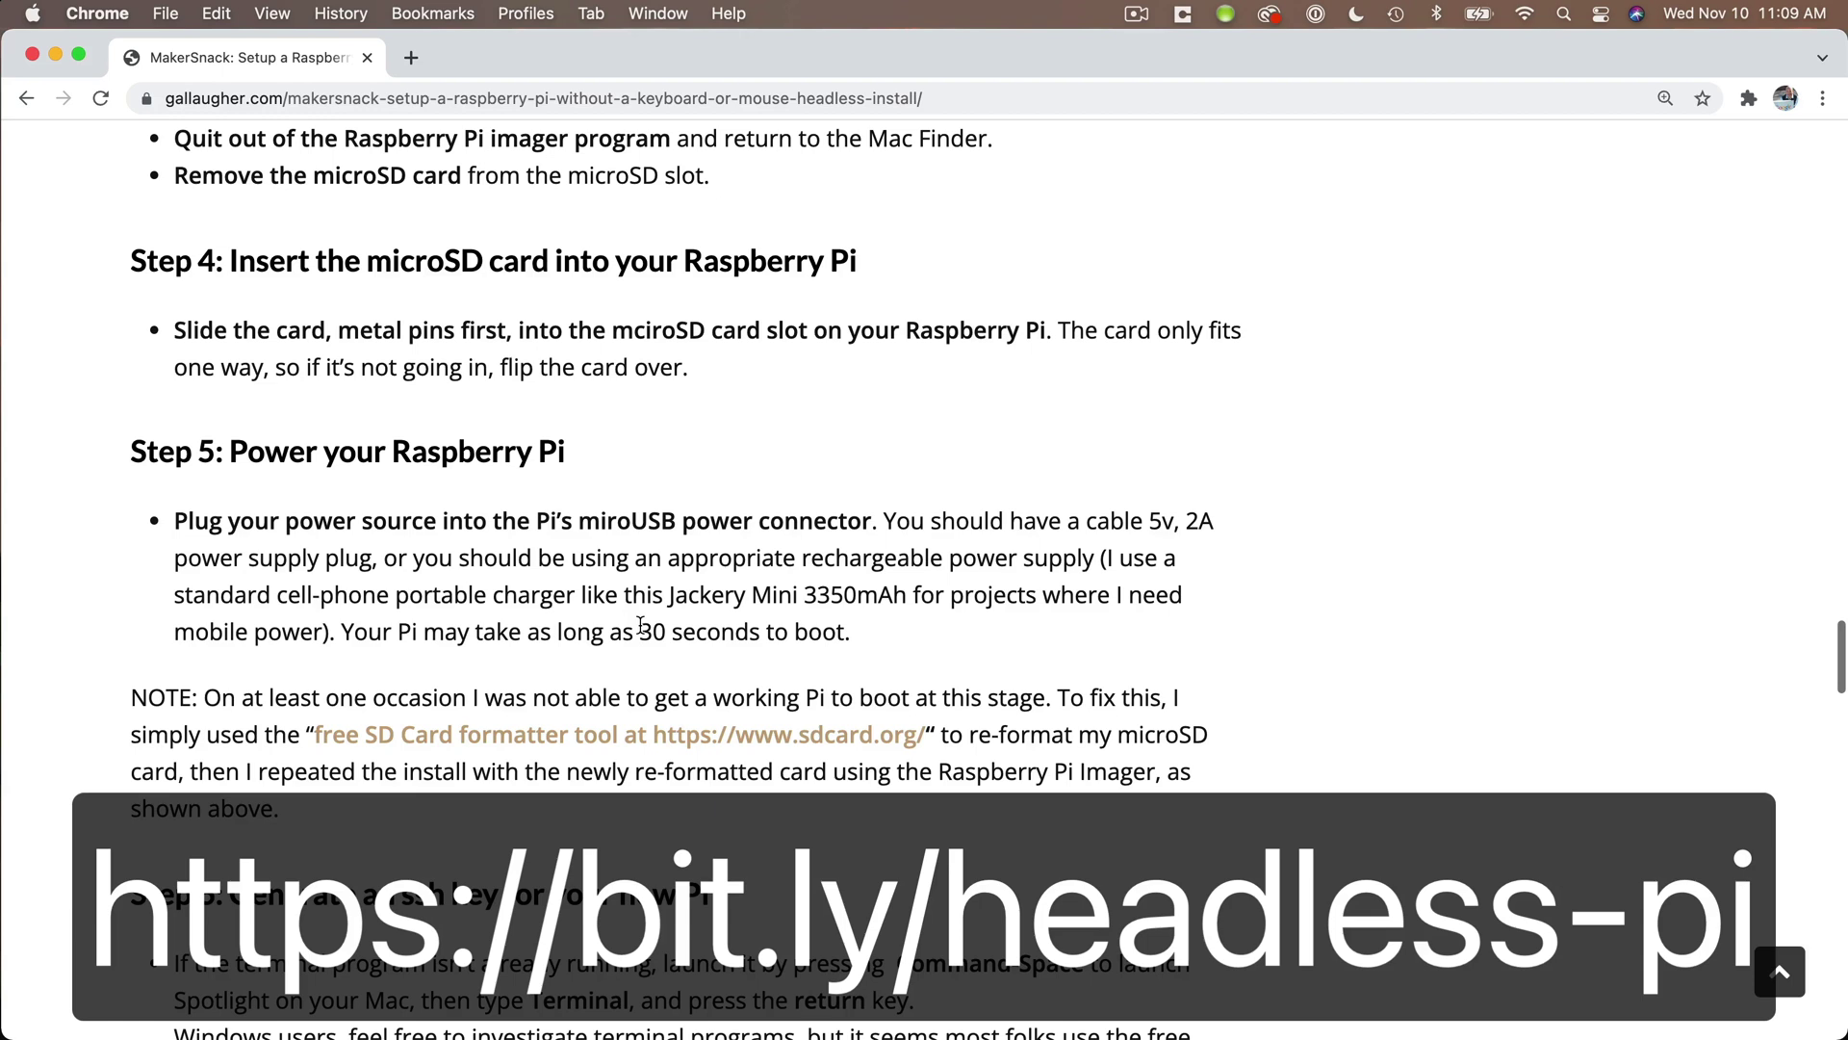
{"action": "scroll", "coordinate": [640, 626], "scroll_direction": "down", "scroll_amount": 10}
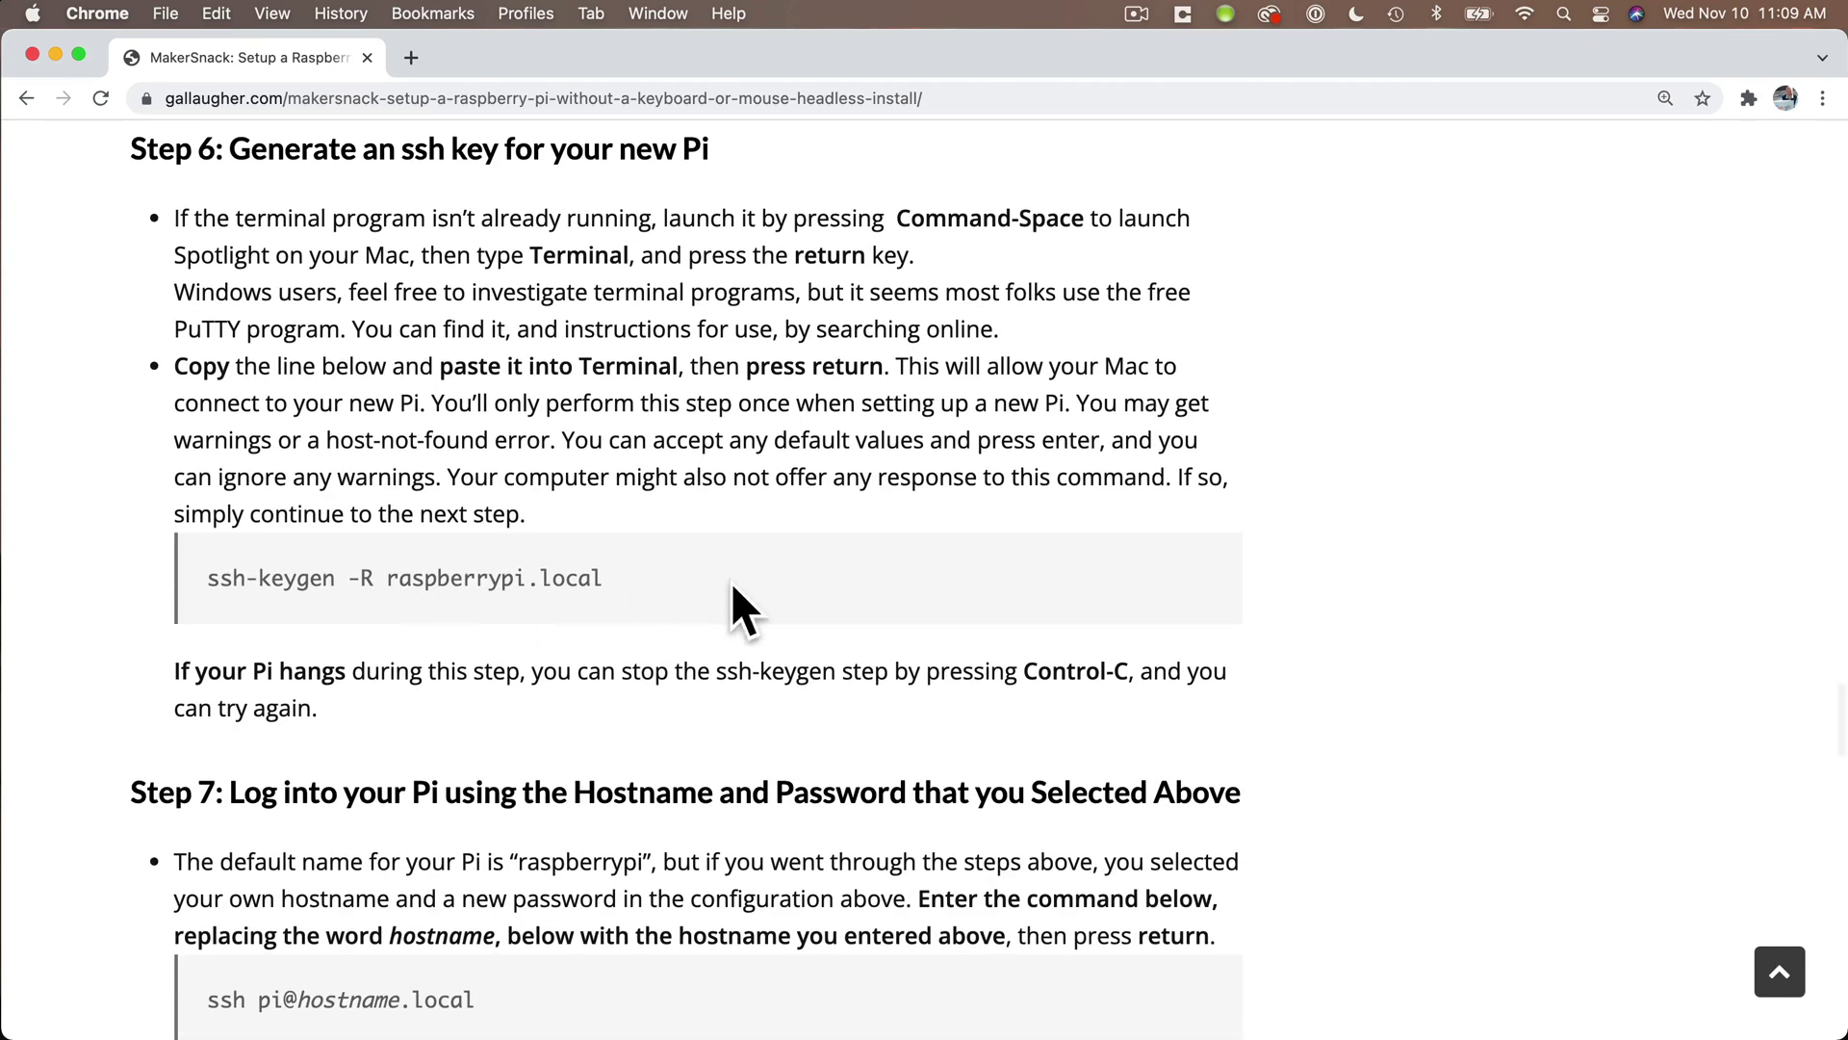
- Launch Terminal via Spotlight and enlarge its font for readability
{"action": "key", "text": "super+space"}
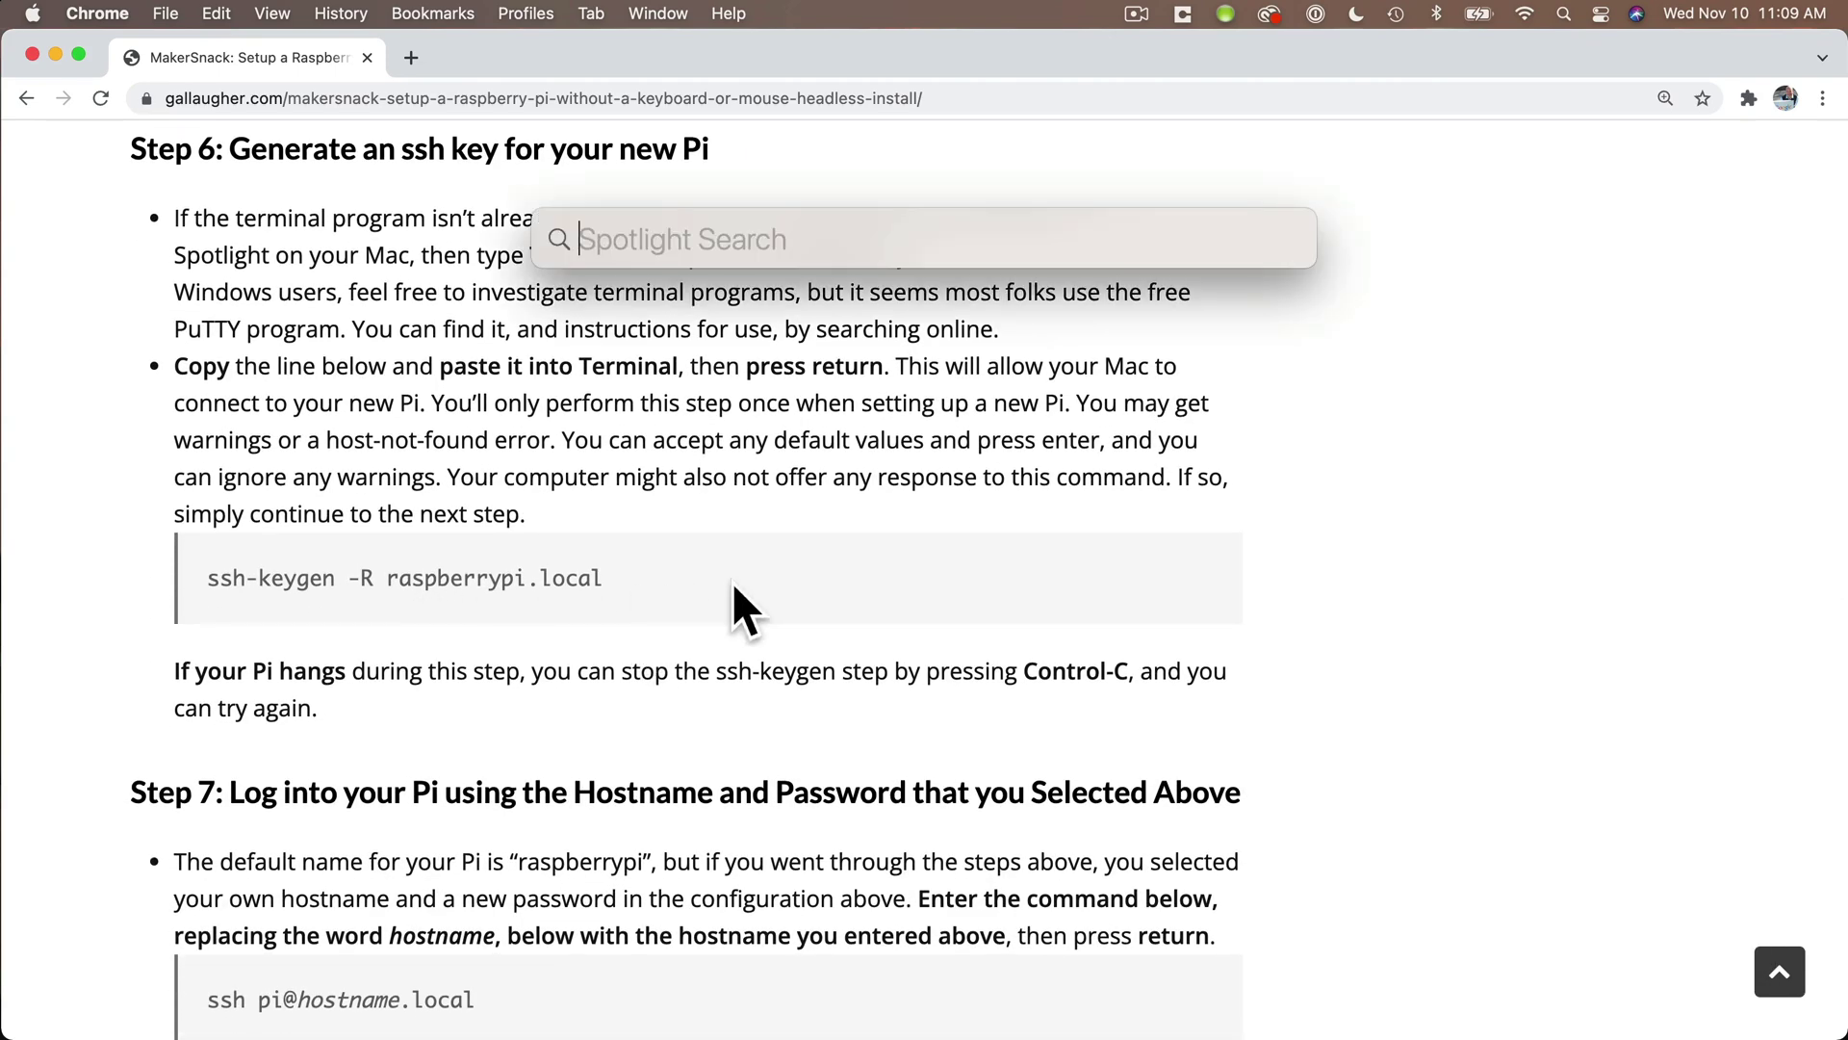
{"action": "type", "text": "terminal"}
{"action": "key", "text": "Return"}
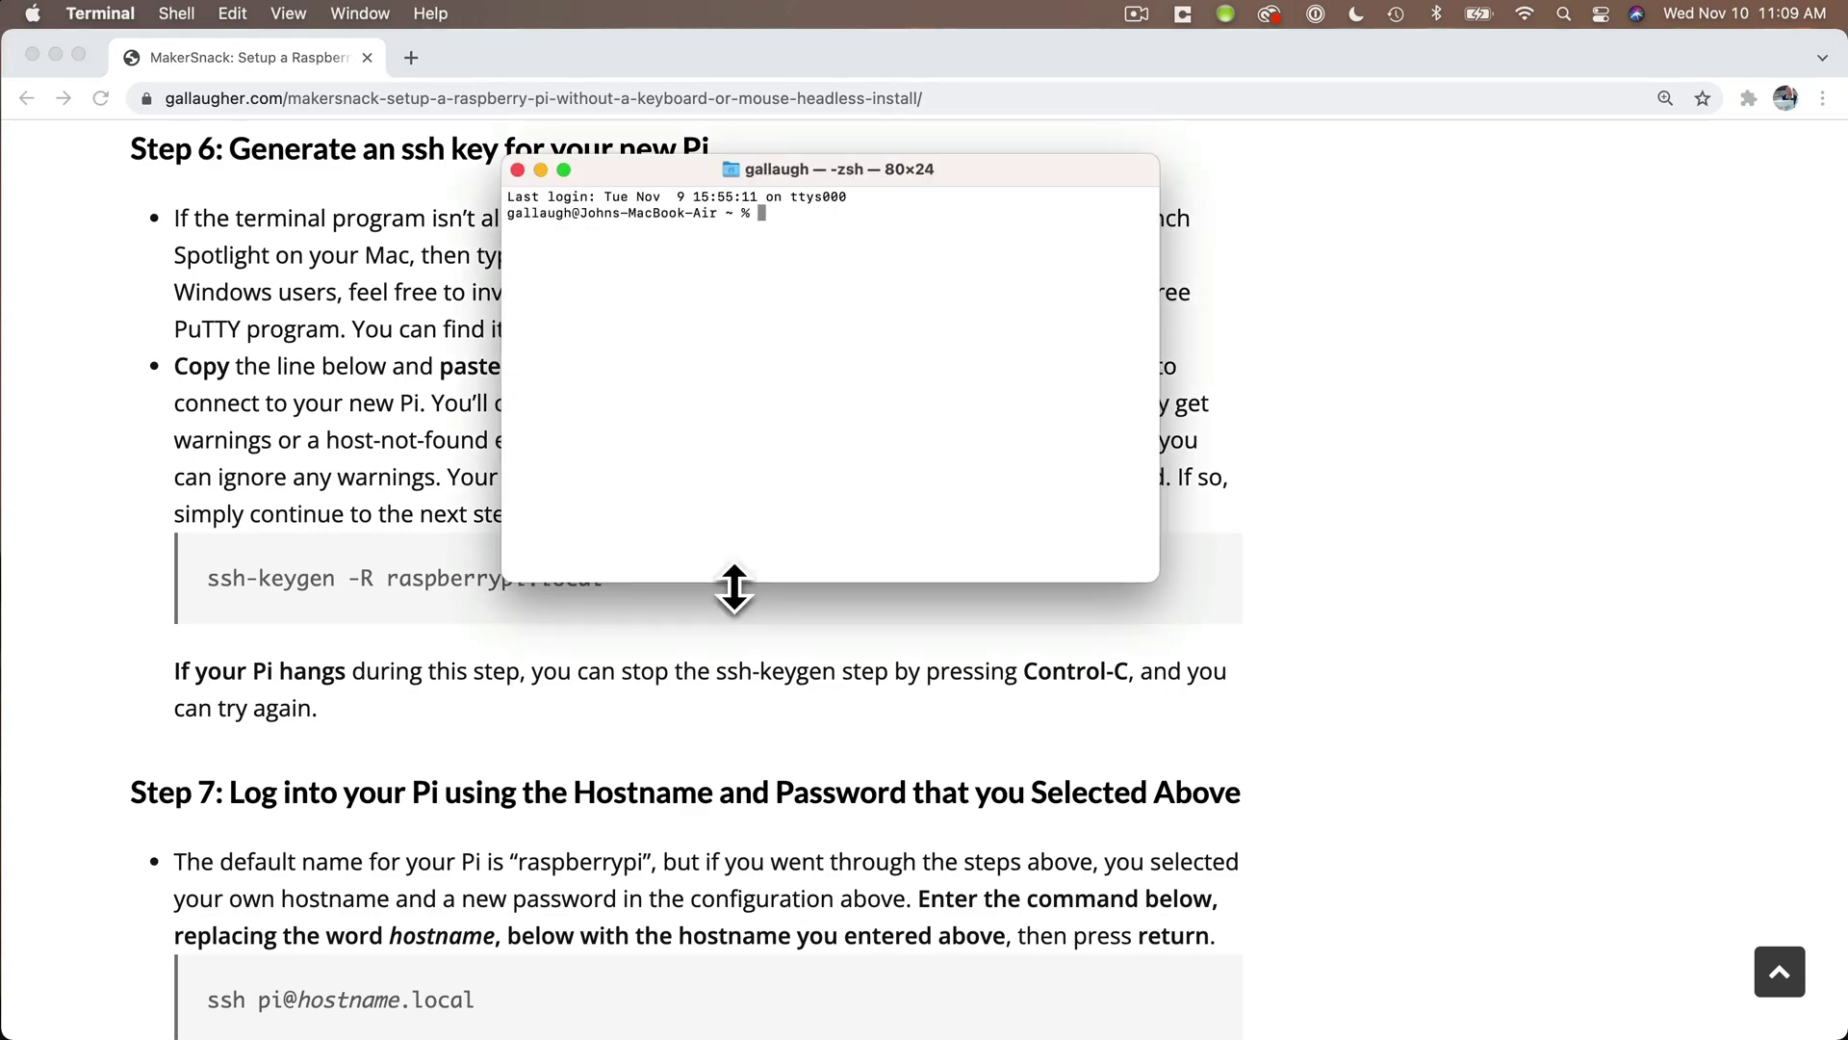
{"action": "key", "text": "super+shift+plus"}
{"action": "key", "text": "super+shift+plus"}
{"action": "key", "text": "super+shift+plus"}
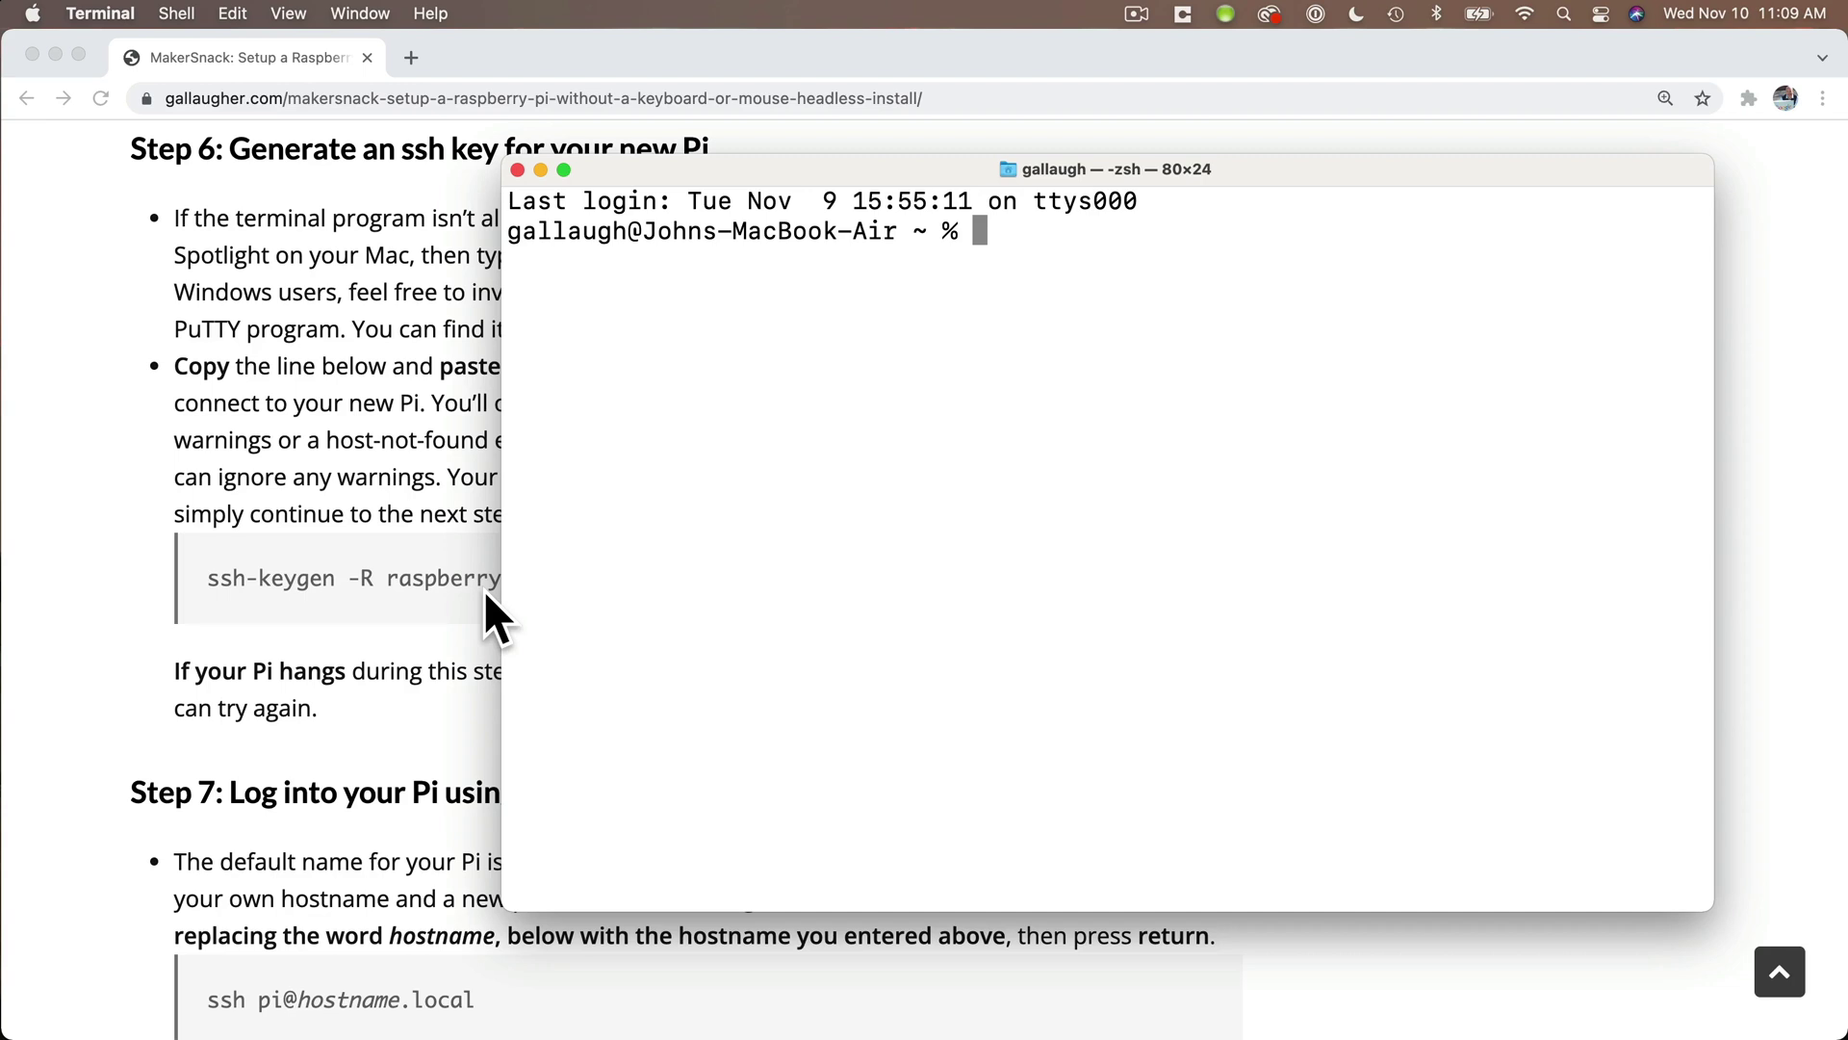
- Copy 'ssh-keygen -R raspberrypi.local' from the guide and run it in Terminal
{"action": "left_click", "coordinate": [484, 591]}
{"action": "left_click_drag", "start_coordinate": [621, 577], "coordinate": [207, 590]}
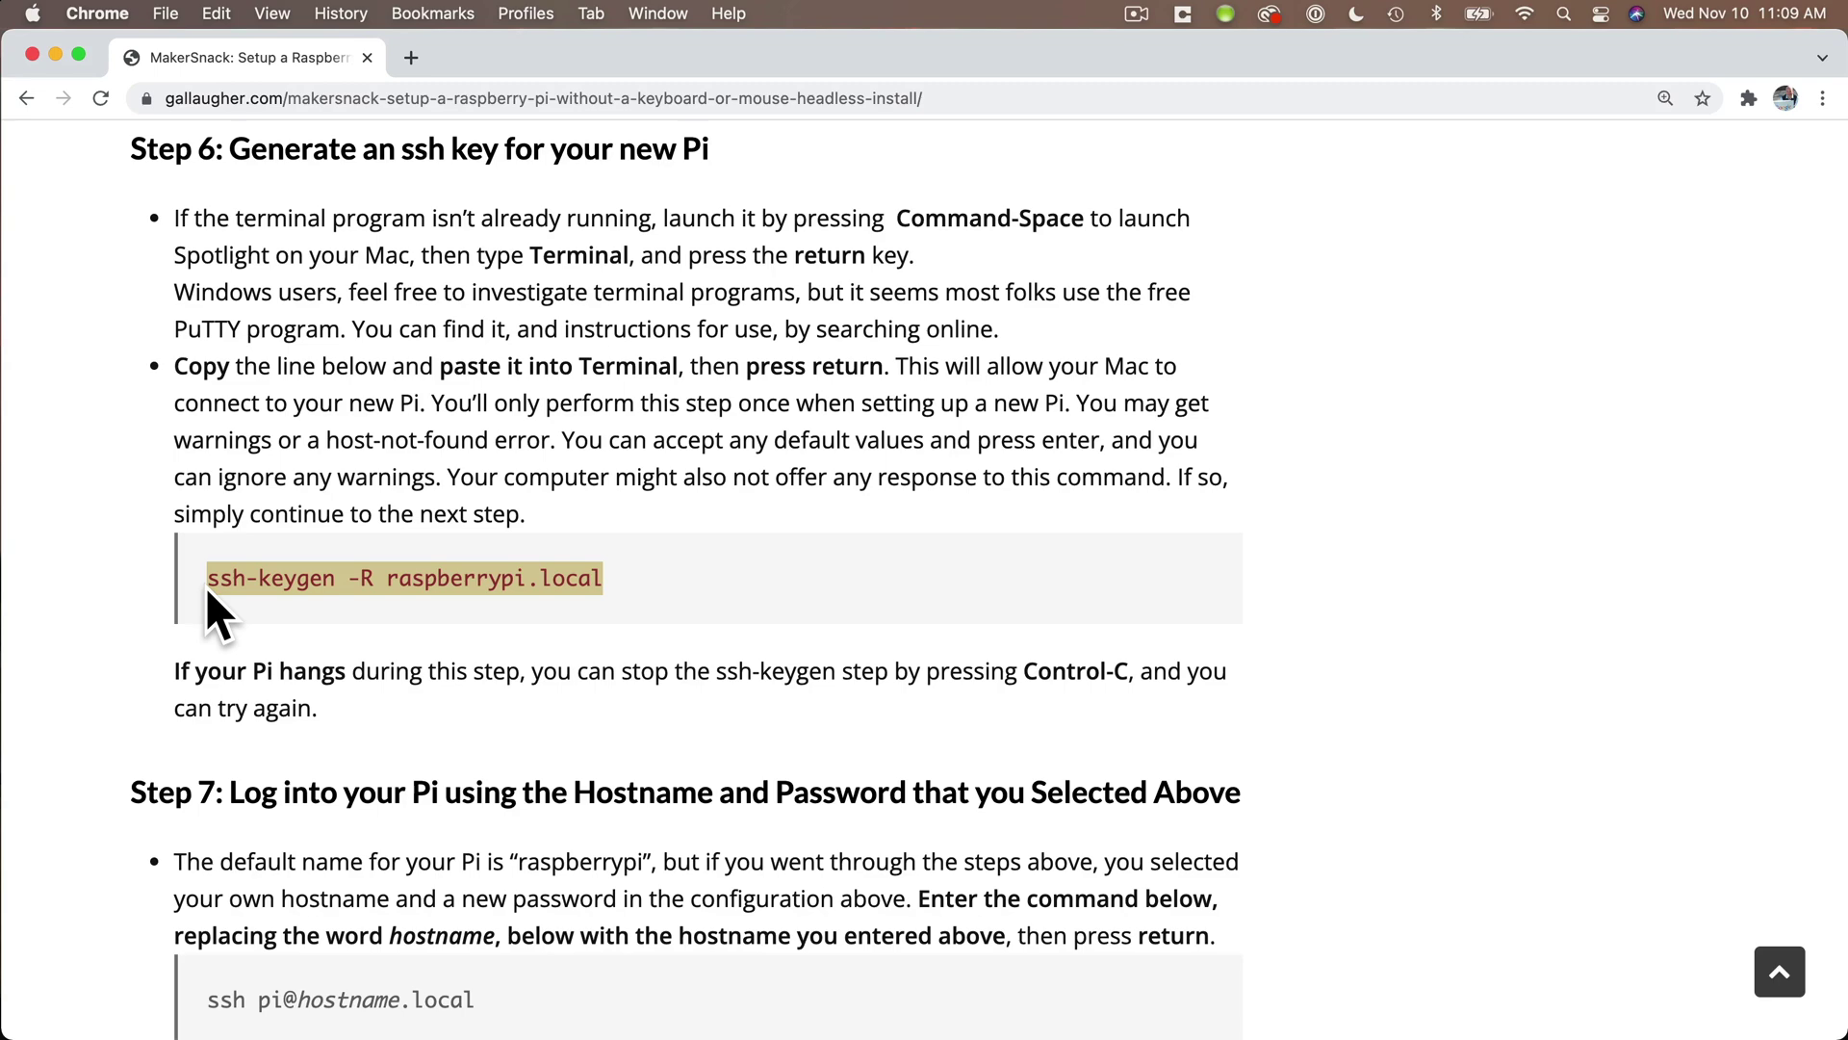
{"action": "key", "text": "super+c"}
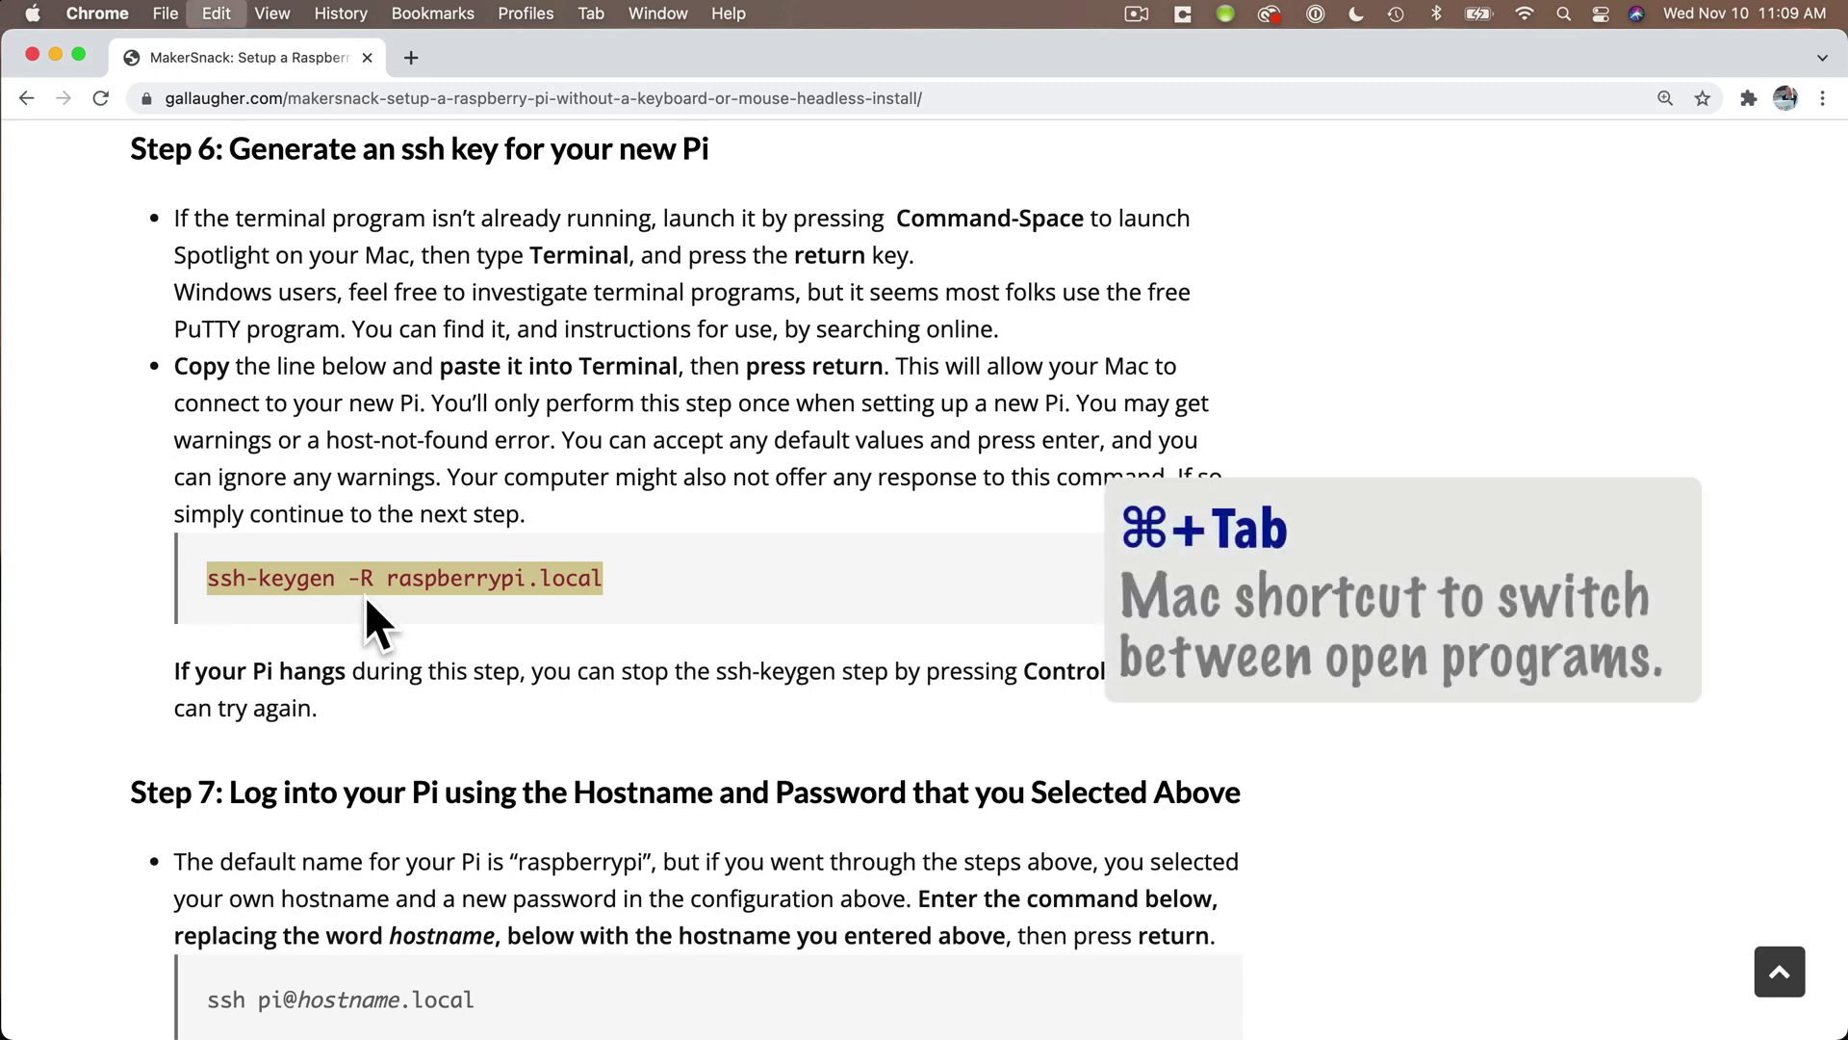
{"action": "key", "text": "super+Tab"}
{"action": "key", "text": "super+v"}
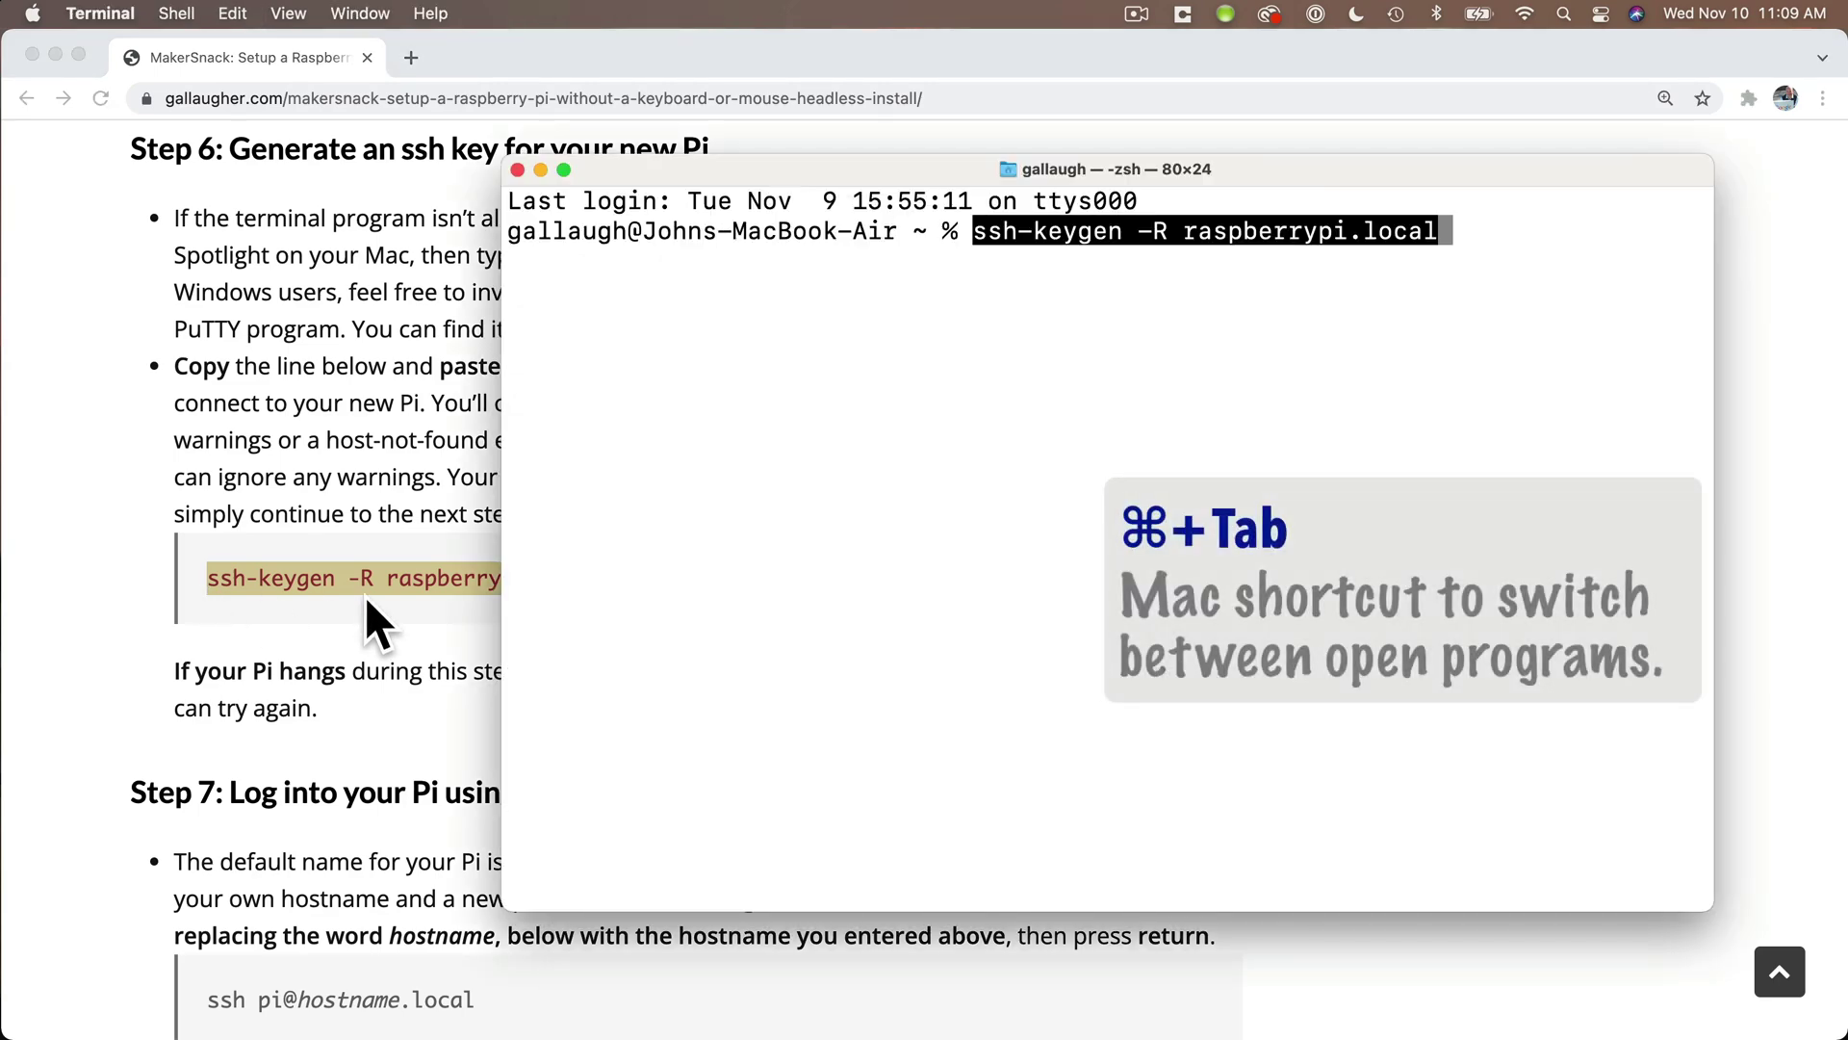
{"action": "key", "text": "Return"}
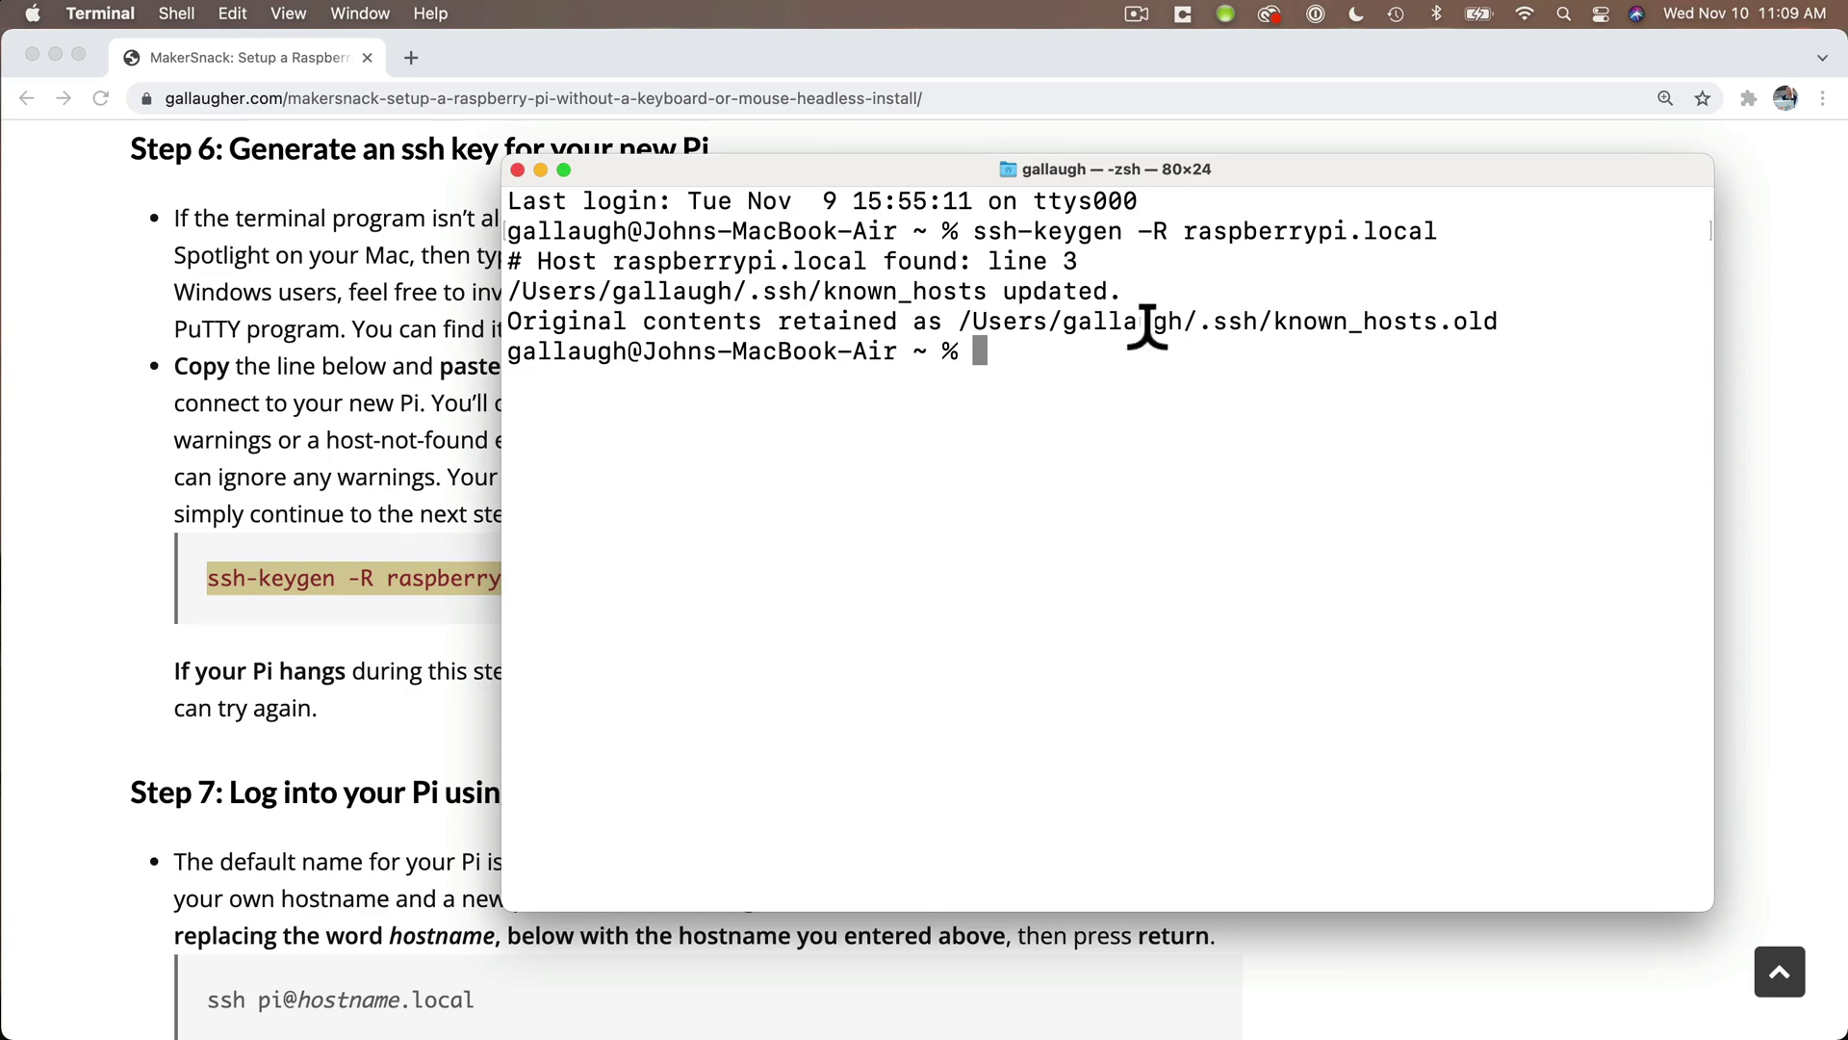
{"action": "key", "text": "super+Tab"}
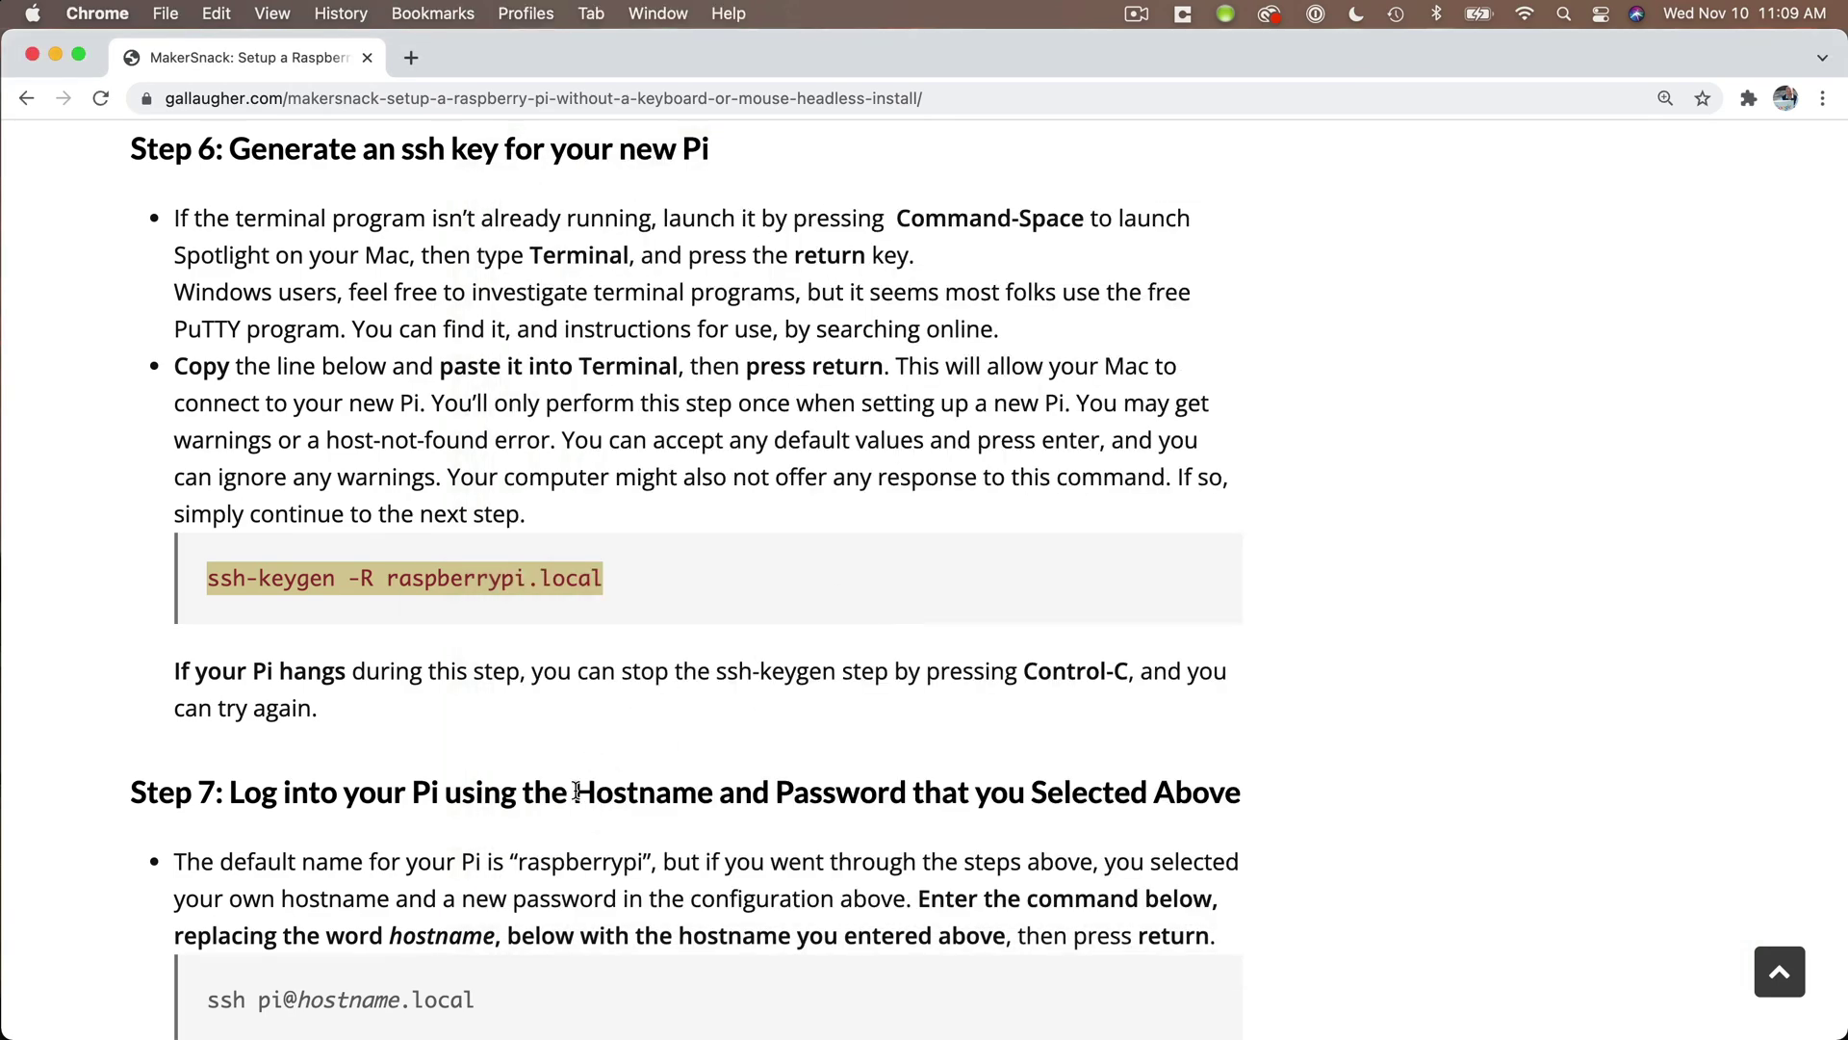
{"action": "scroll", "coordinate": [876, 588], "scroll_direction": "down", "scroll_amount": 5}
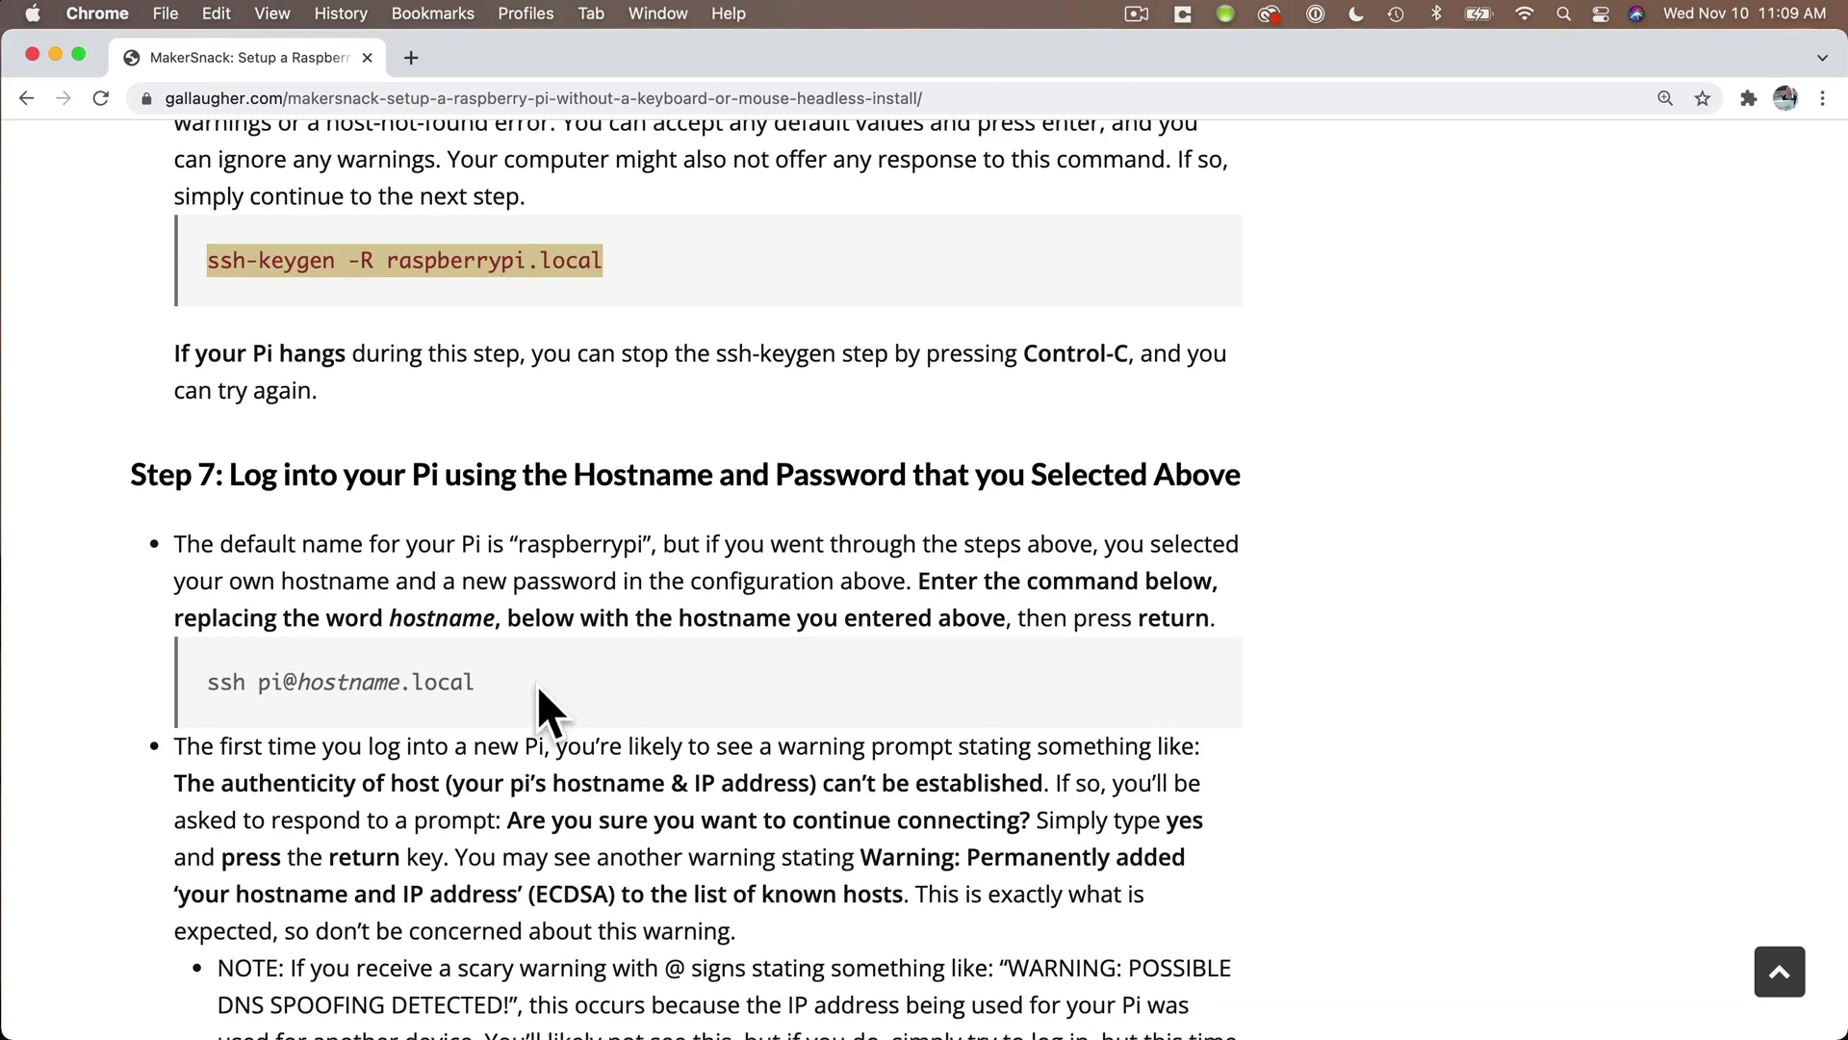
{"action": "key", "text": "super+Tab"}
{"action": "type", "text": "ss"}
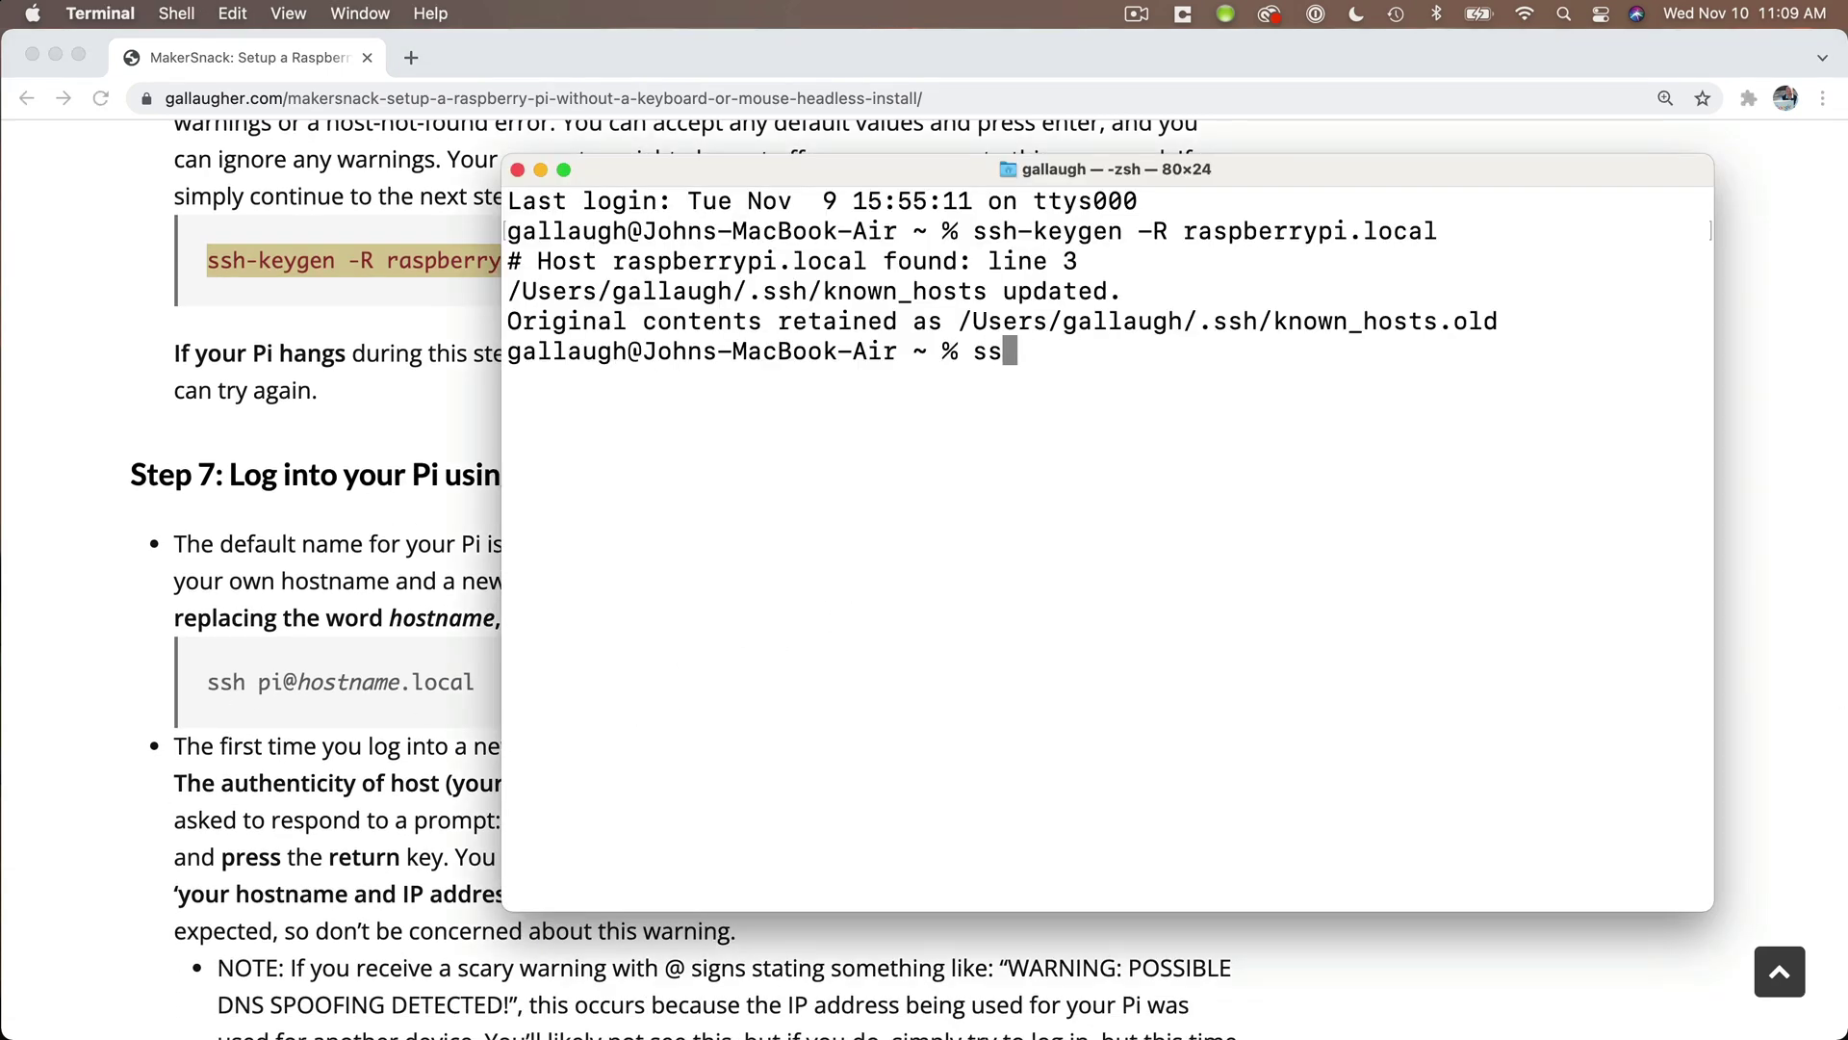
{"action": "type", "text": "h pi@profgpi.local"}
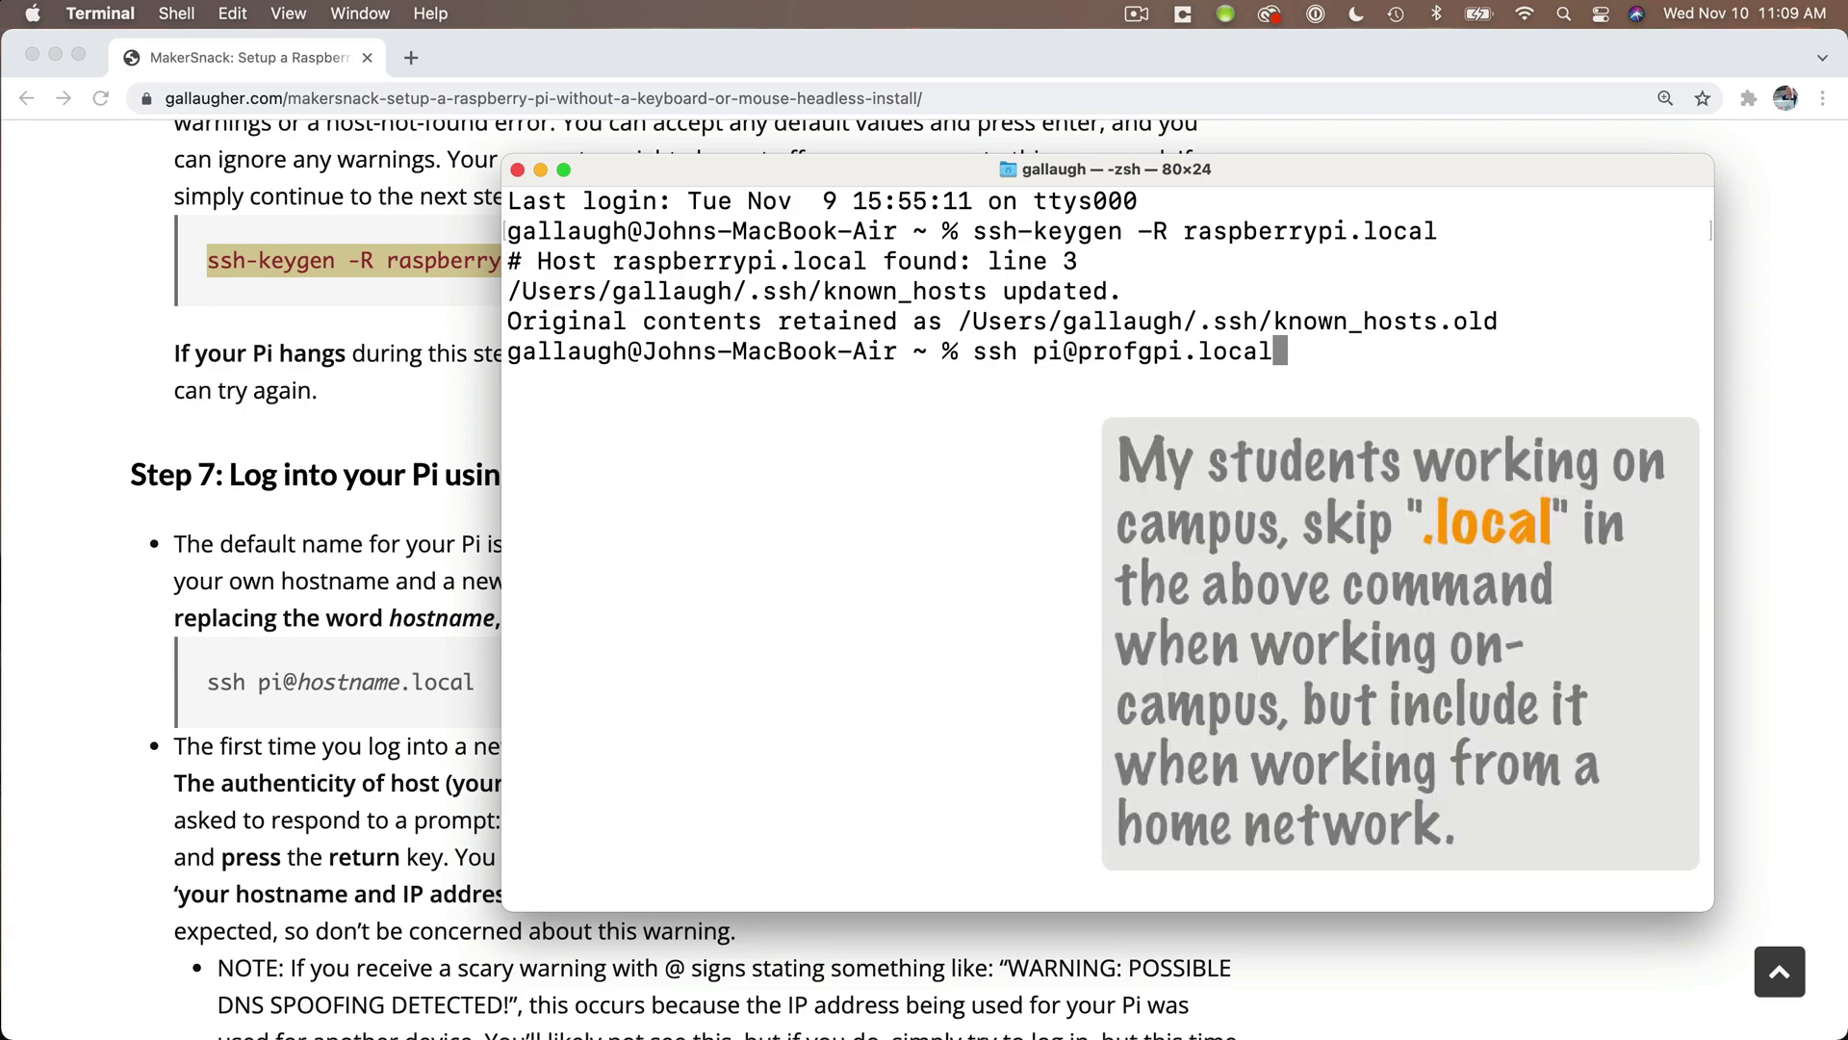
{"action": "key", "text": "Return"}
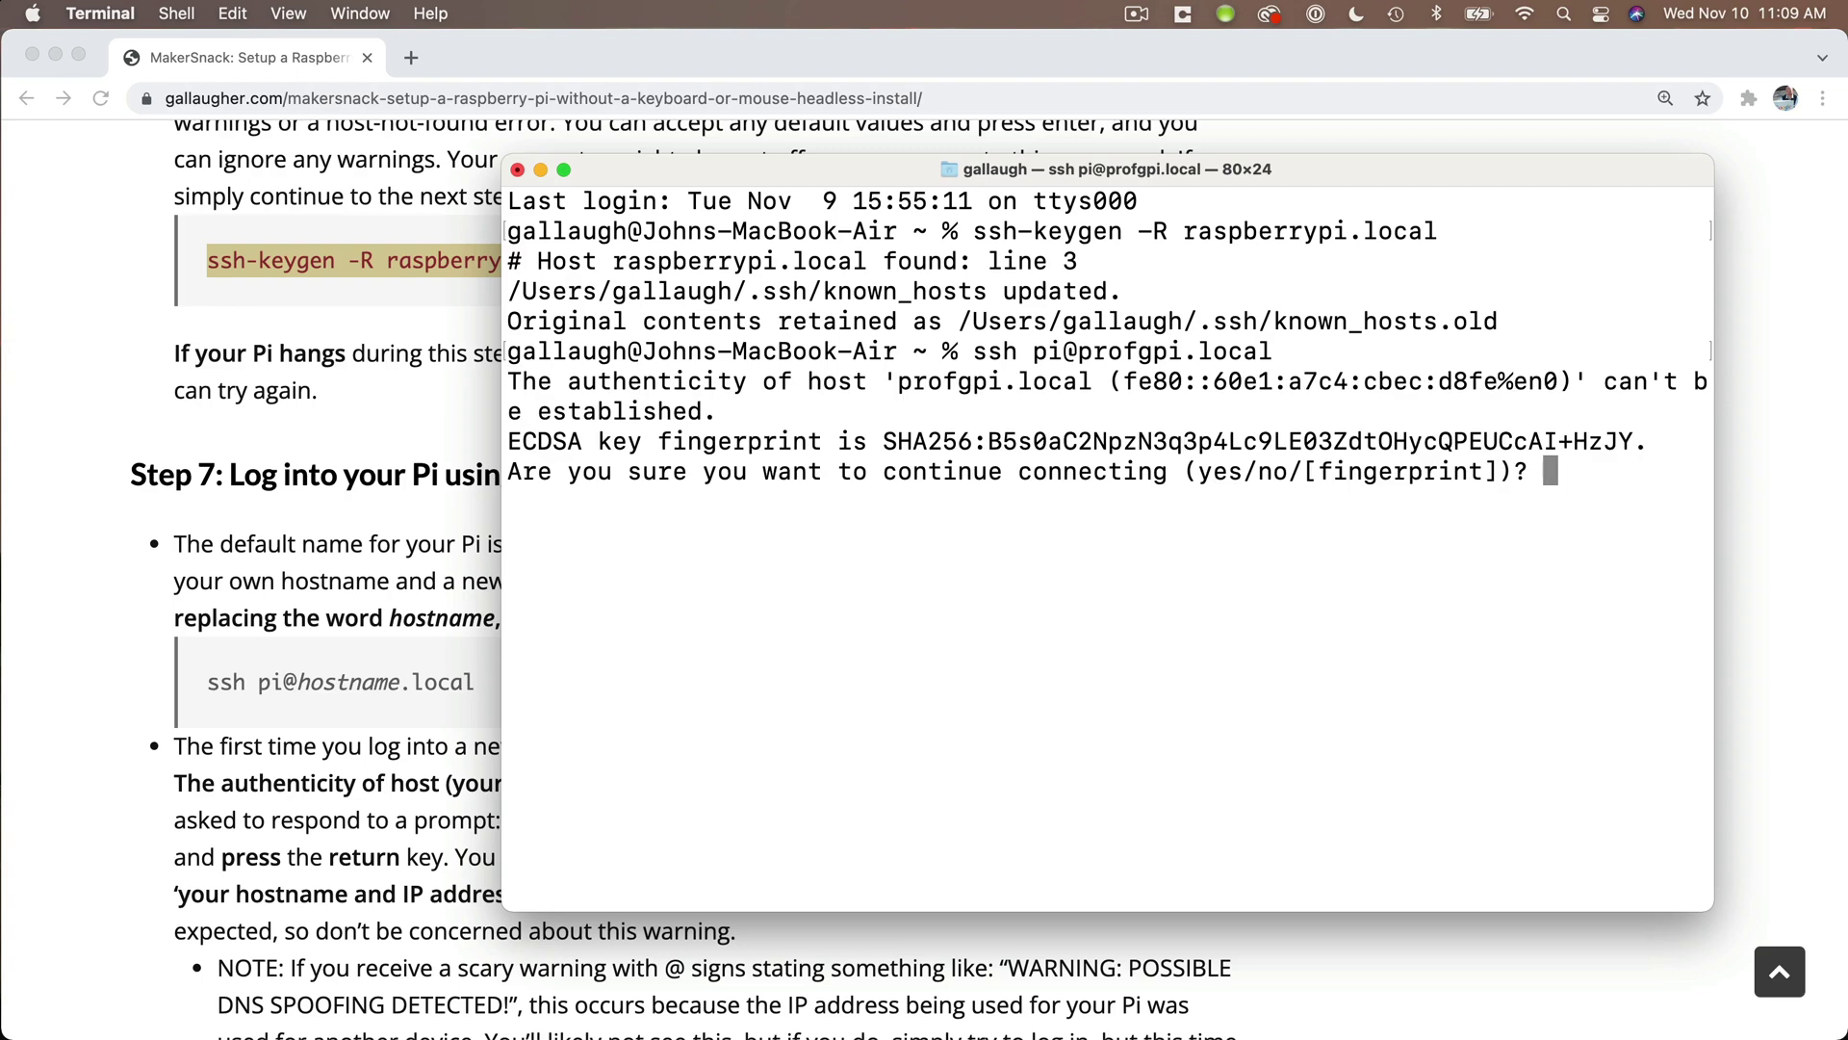
{"action": "type", "text": "yes"}
{"action": "key", "text": "Return"}
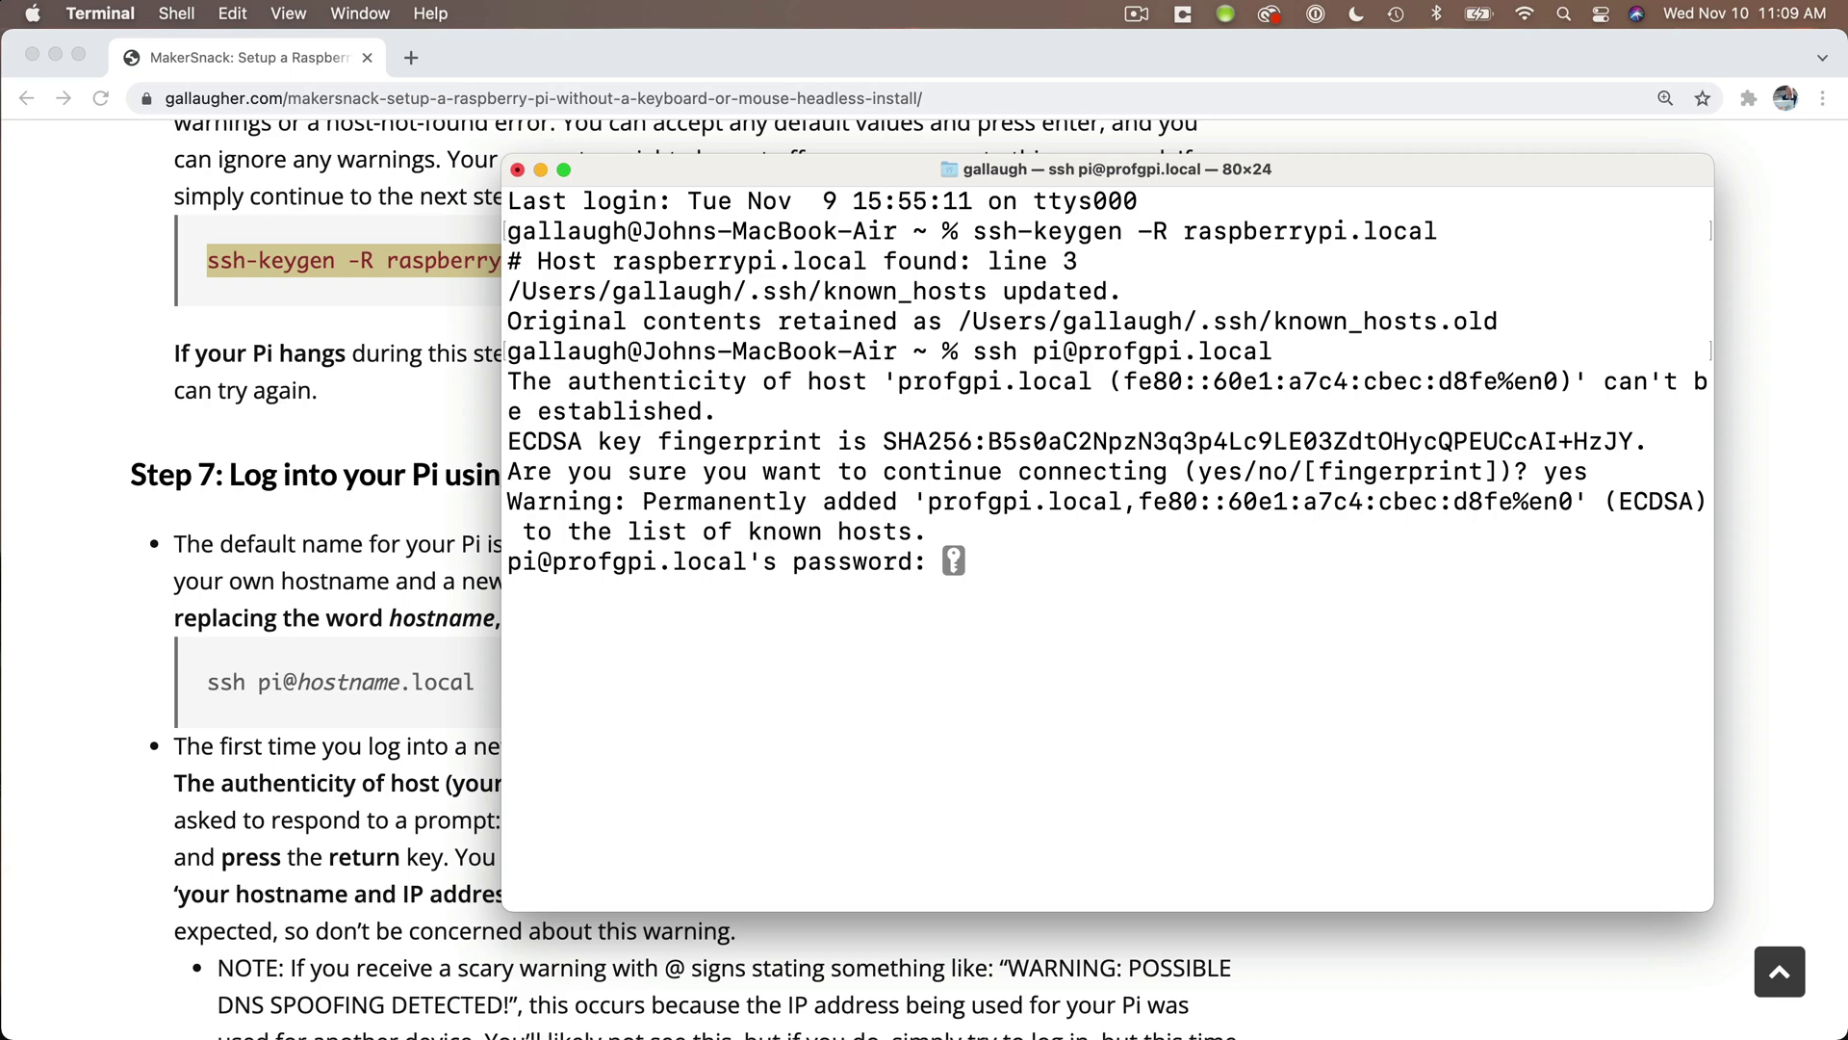
{"action": "key", "text": "Return"}
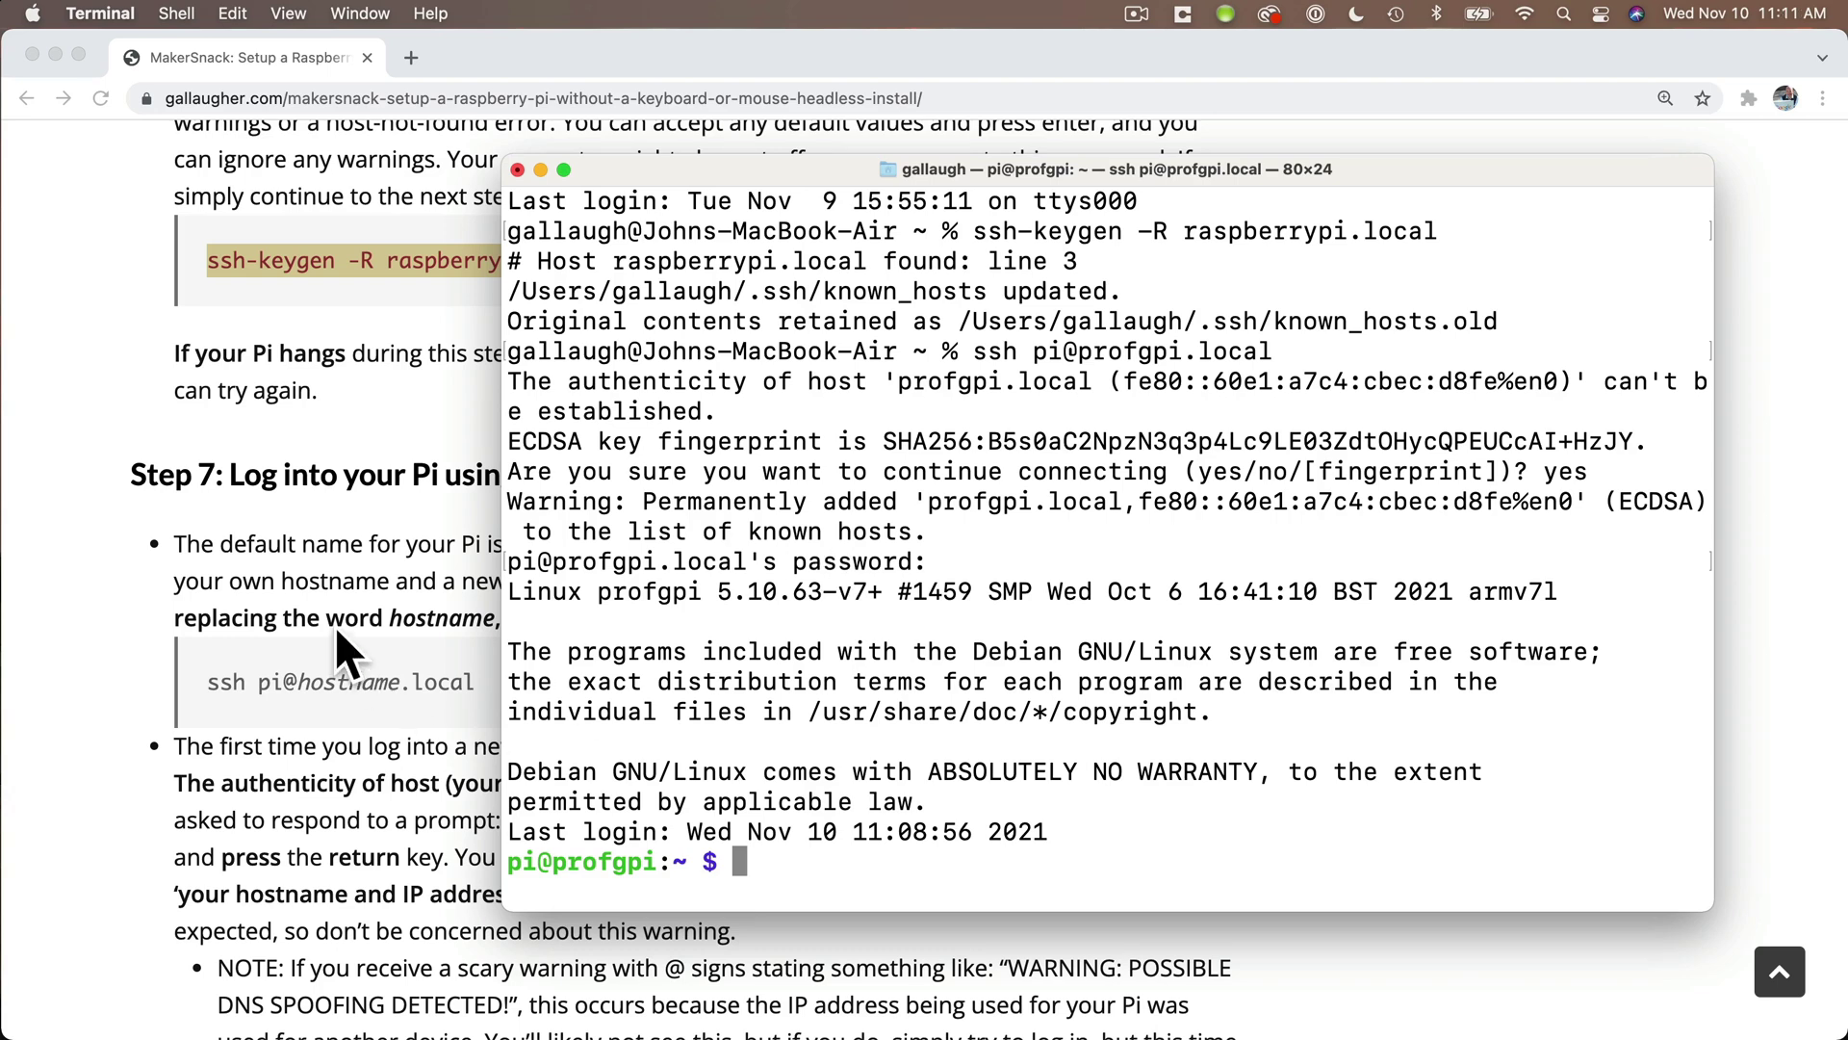
- Copy 'sudo apt-get update -y' from the tutorial and run it at the pi@profgpi prompt
{"action": "left_click", "coordinate": [313, 612]}
{"action": "scroll", "coordinate": [314, 612], "scroll_direction": "down", "scroll_amount": 10}
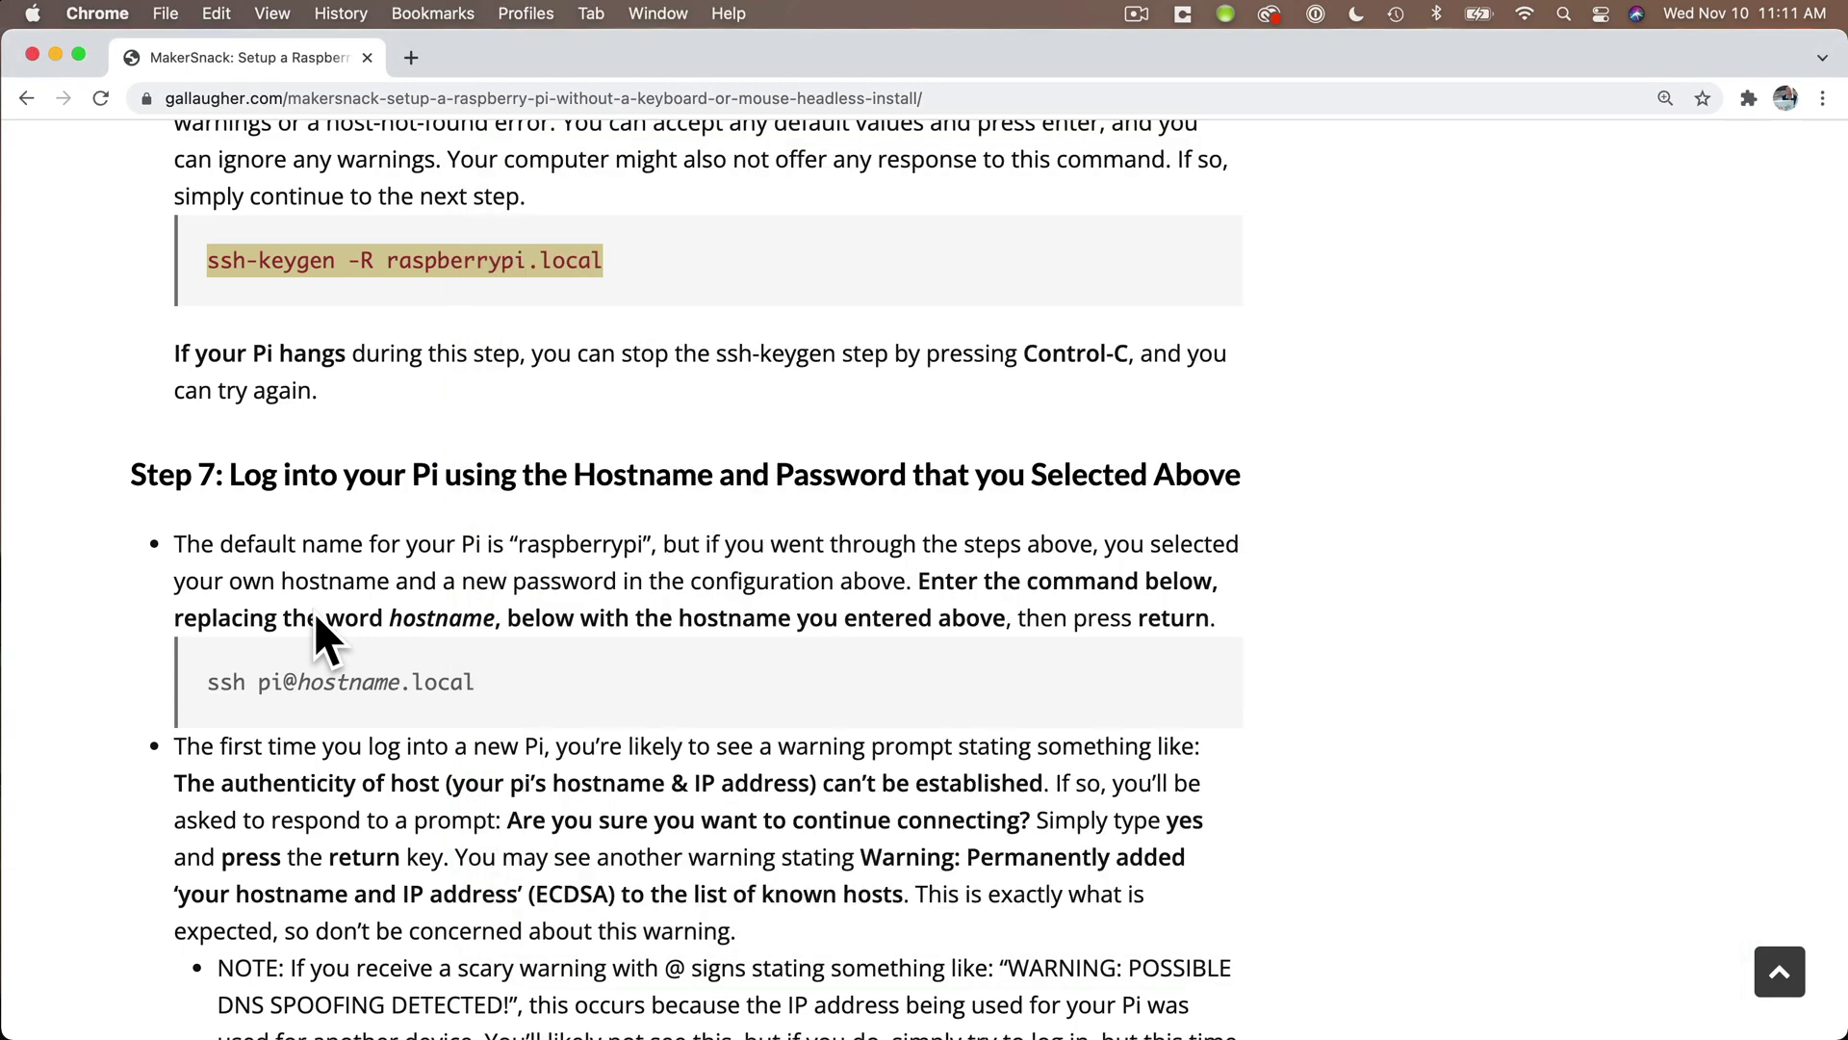
{"action": "scroll", "coordinate": [314, 613], "scroll_direction": "down", "scroll_amount": 12}
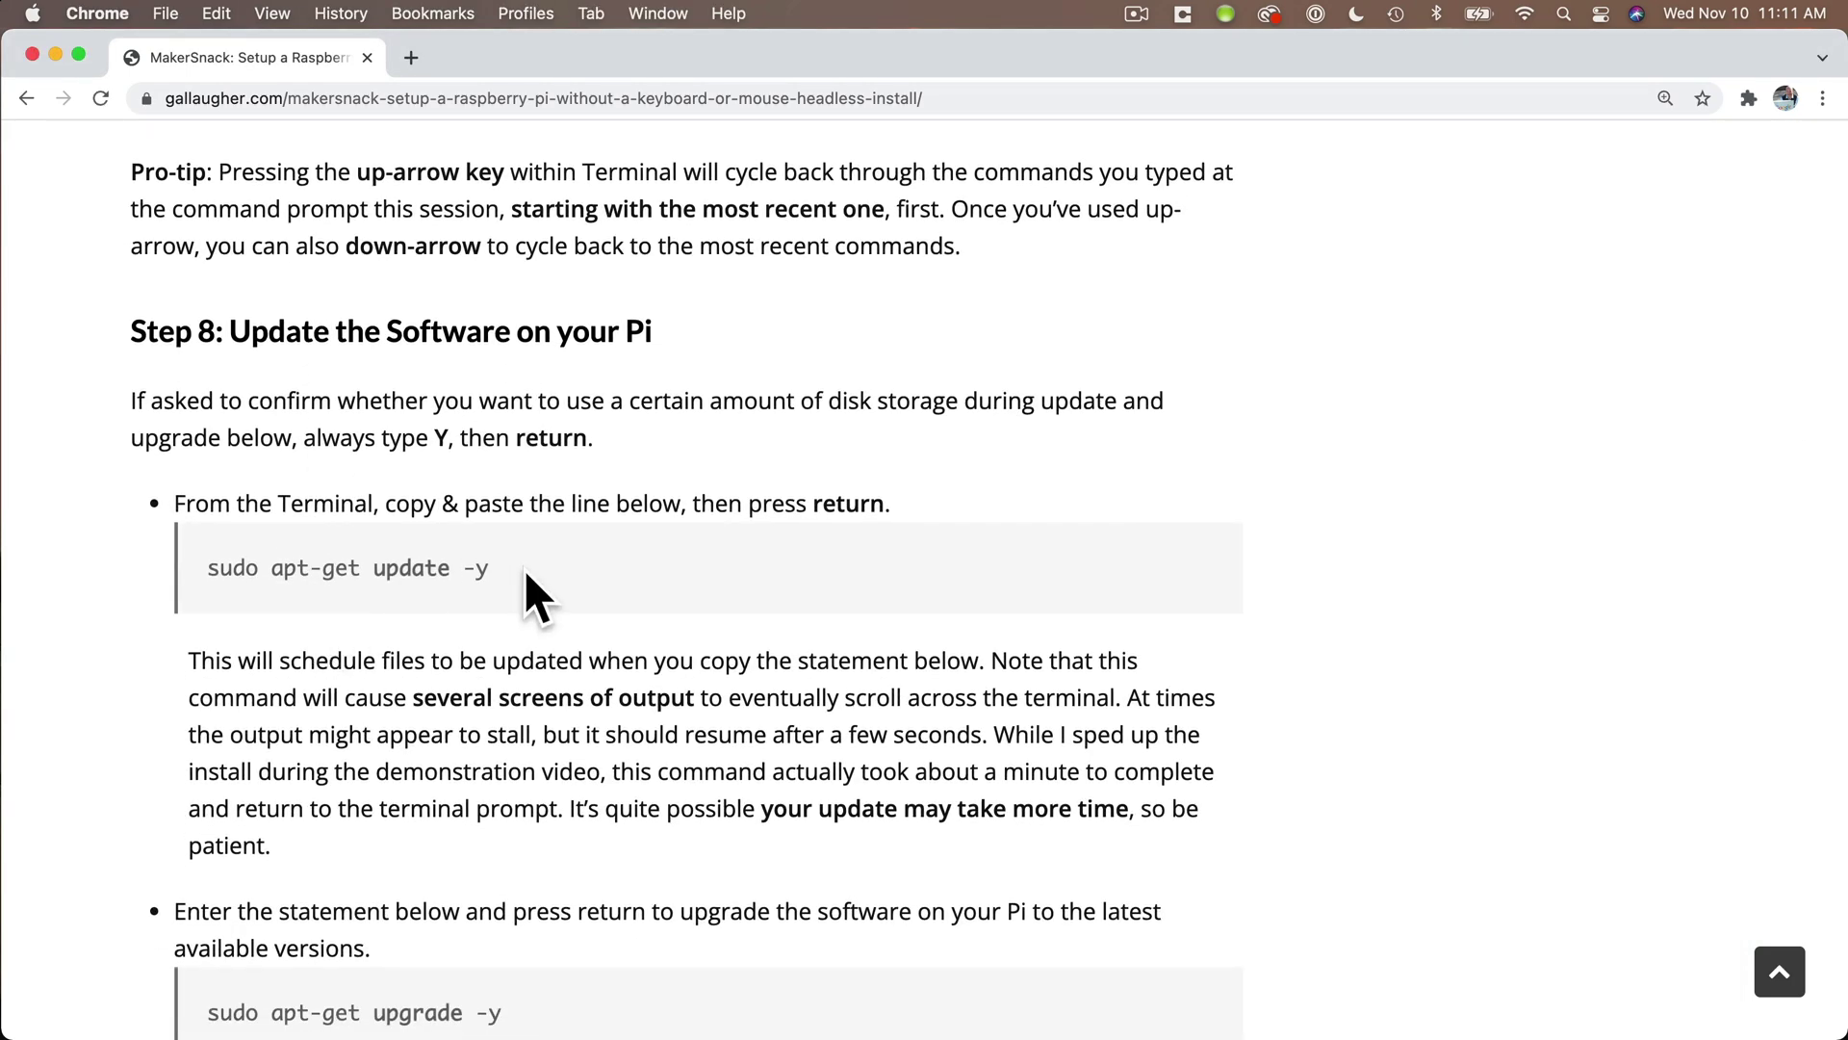
{"action": "left_click_drag", "start_coordinate": [524, 570], "coordinate": [186, 570]}
{"action": "key", "text": "super+c"}
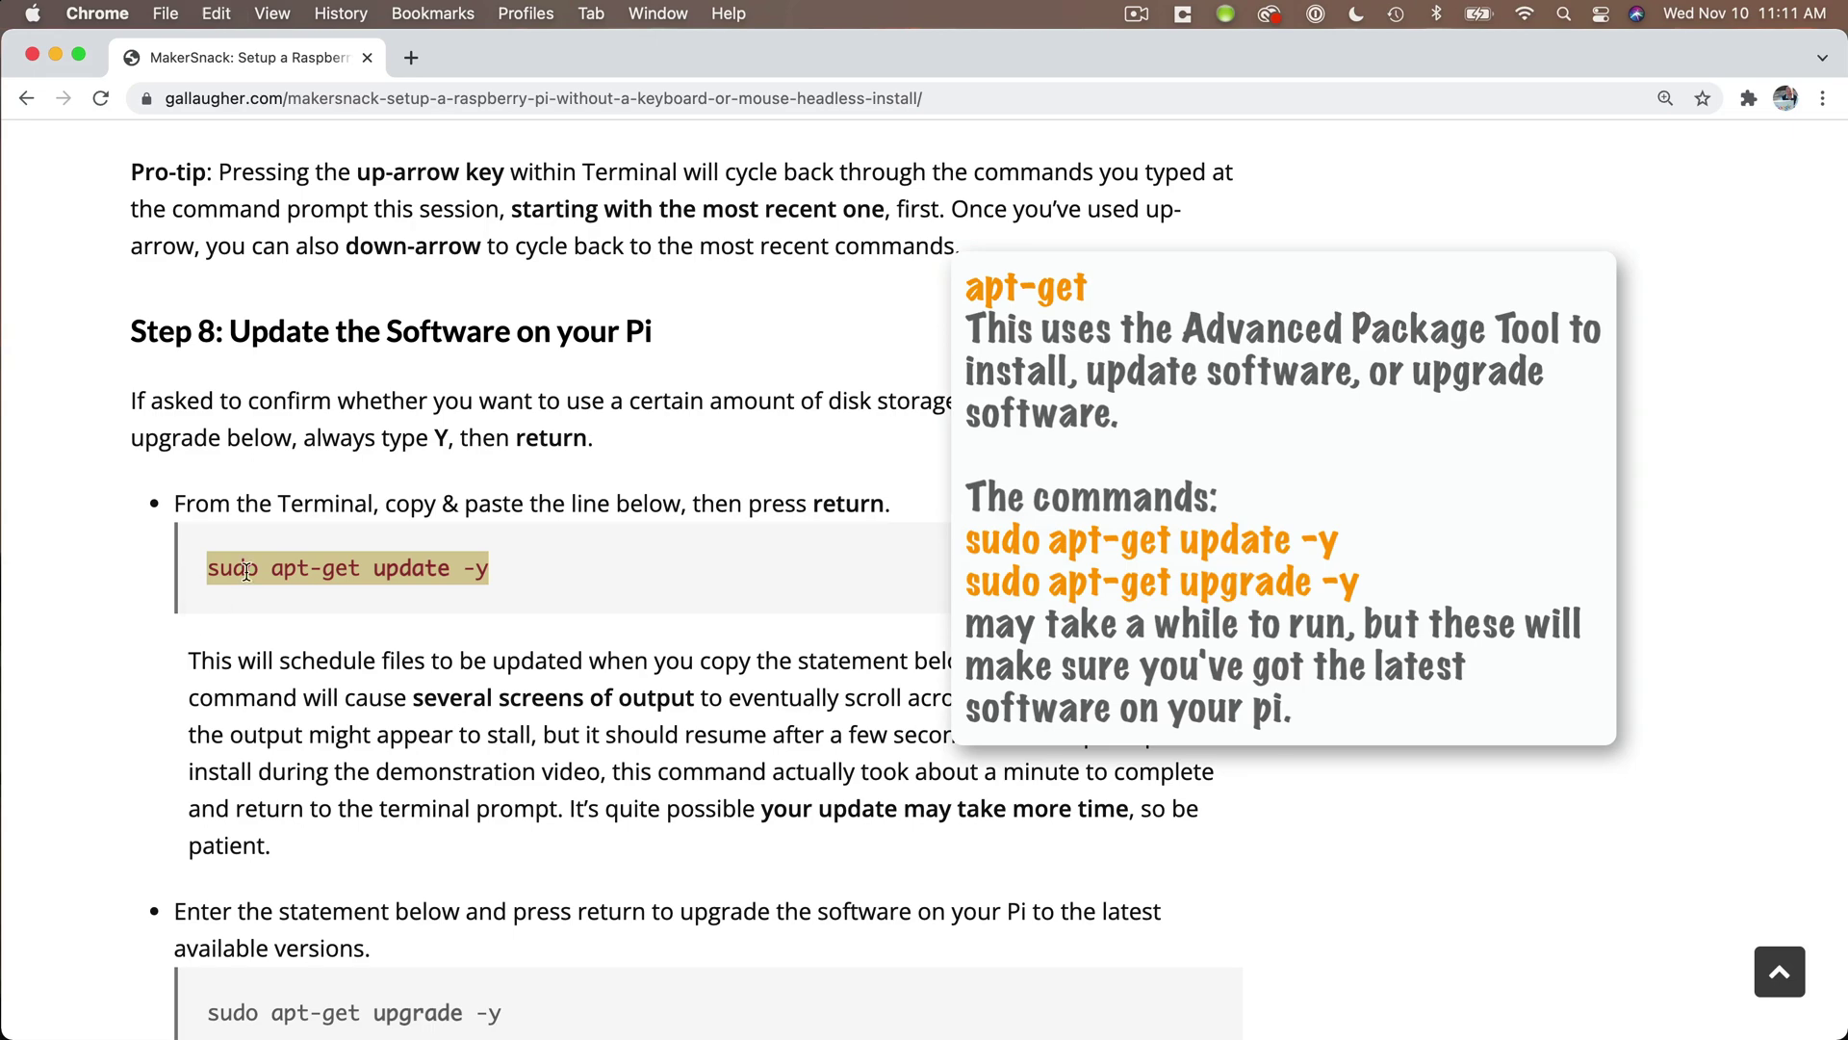
{"action": "key", "text": "super+Tab"}
{"action": "key", "text": "super+v"}
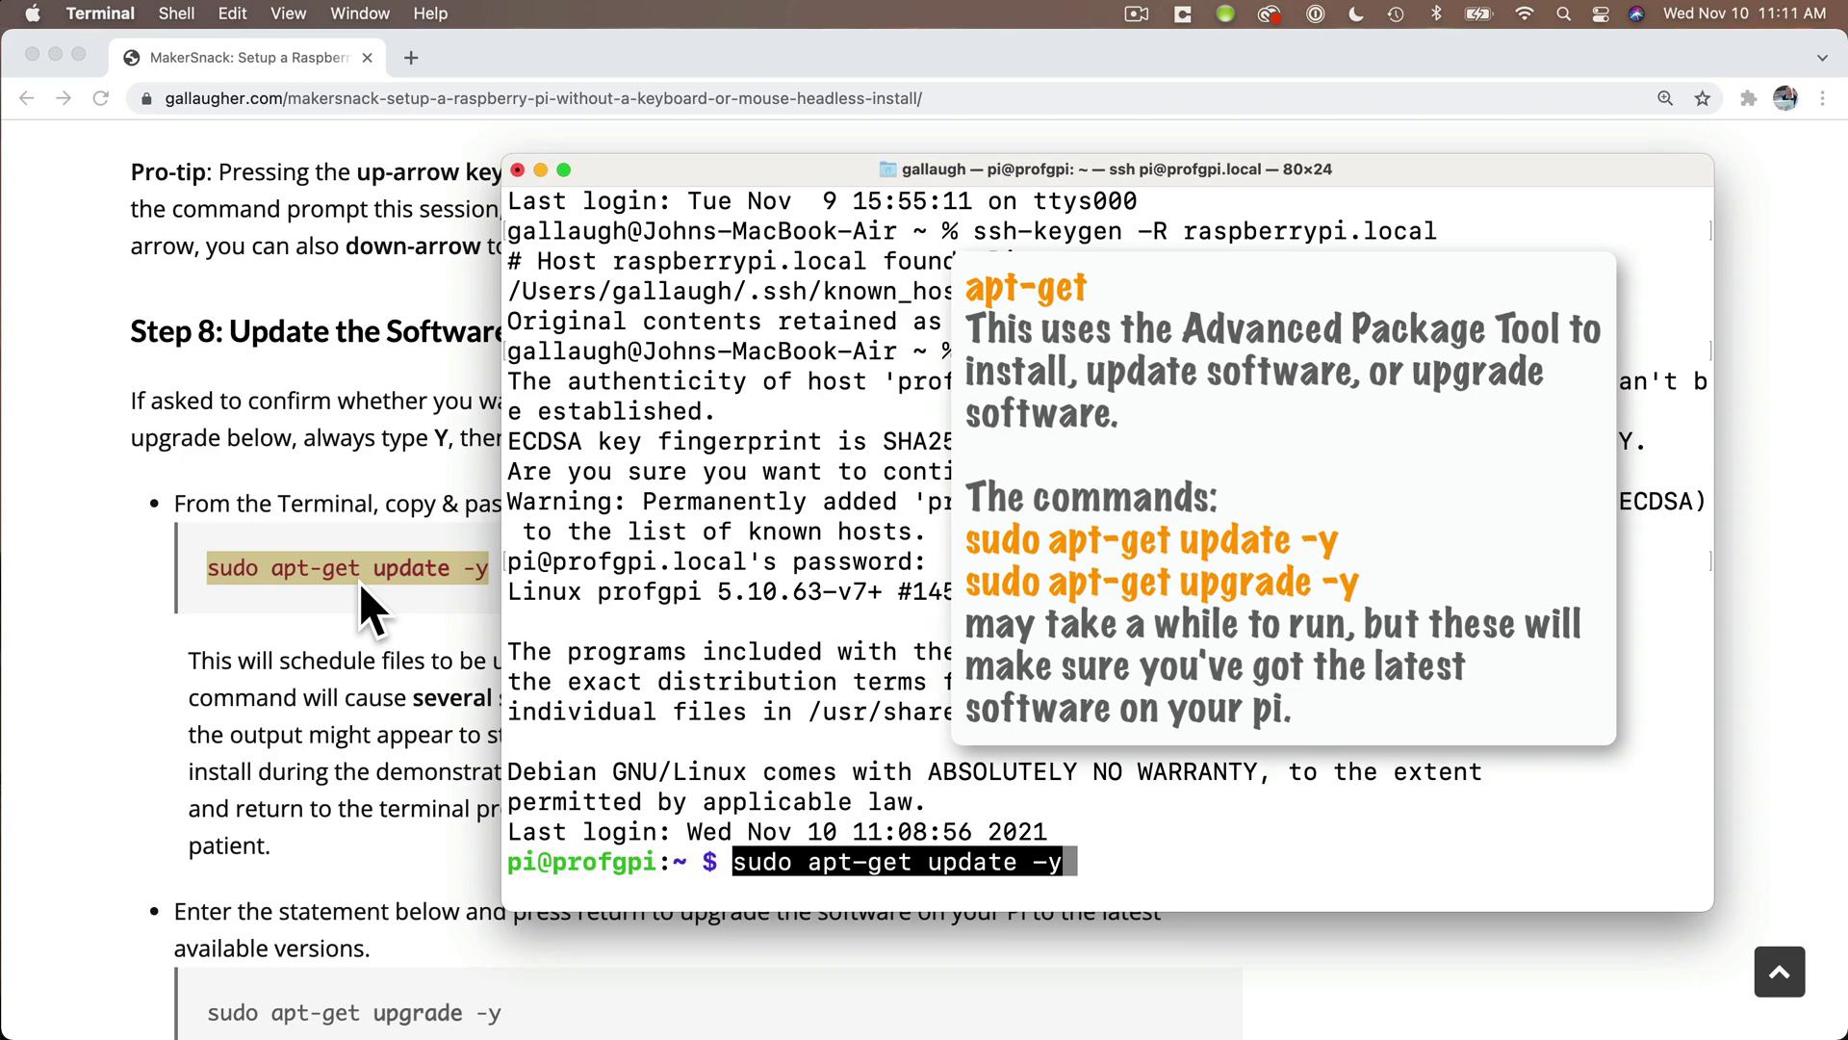
{"action": "key", "text": "Return"}
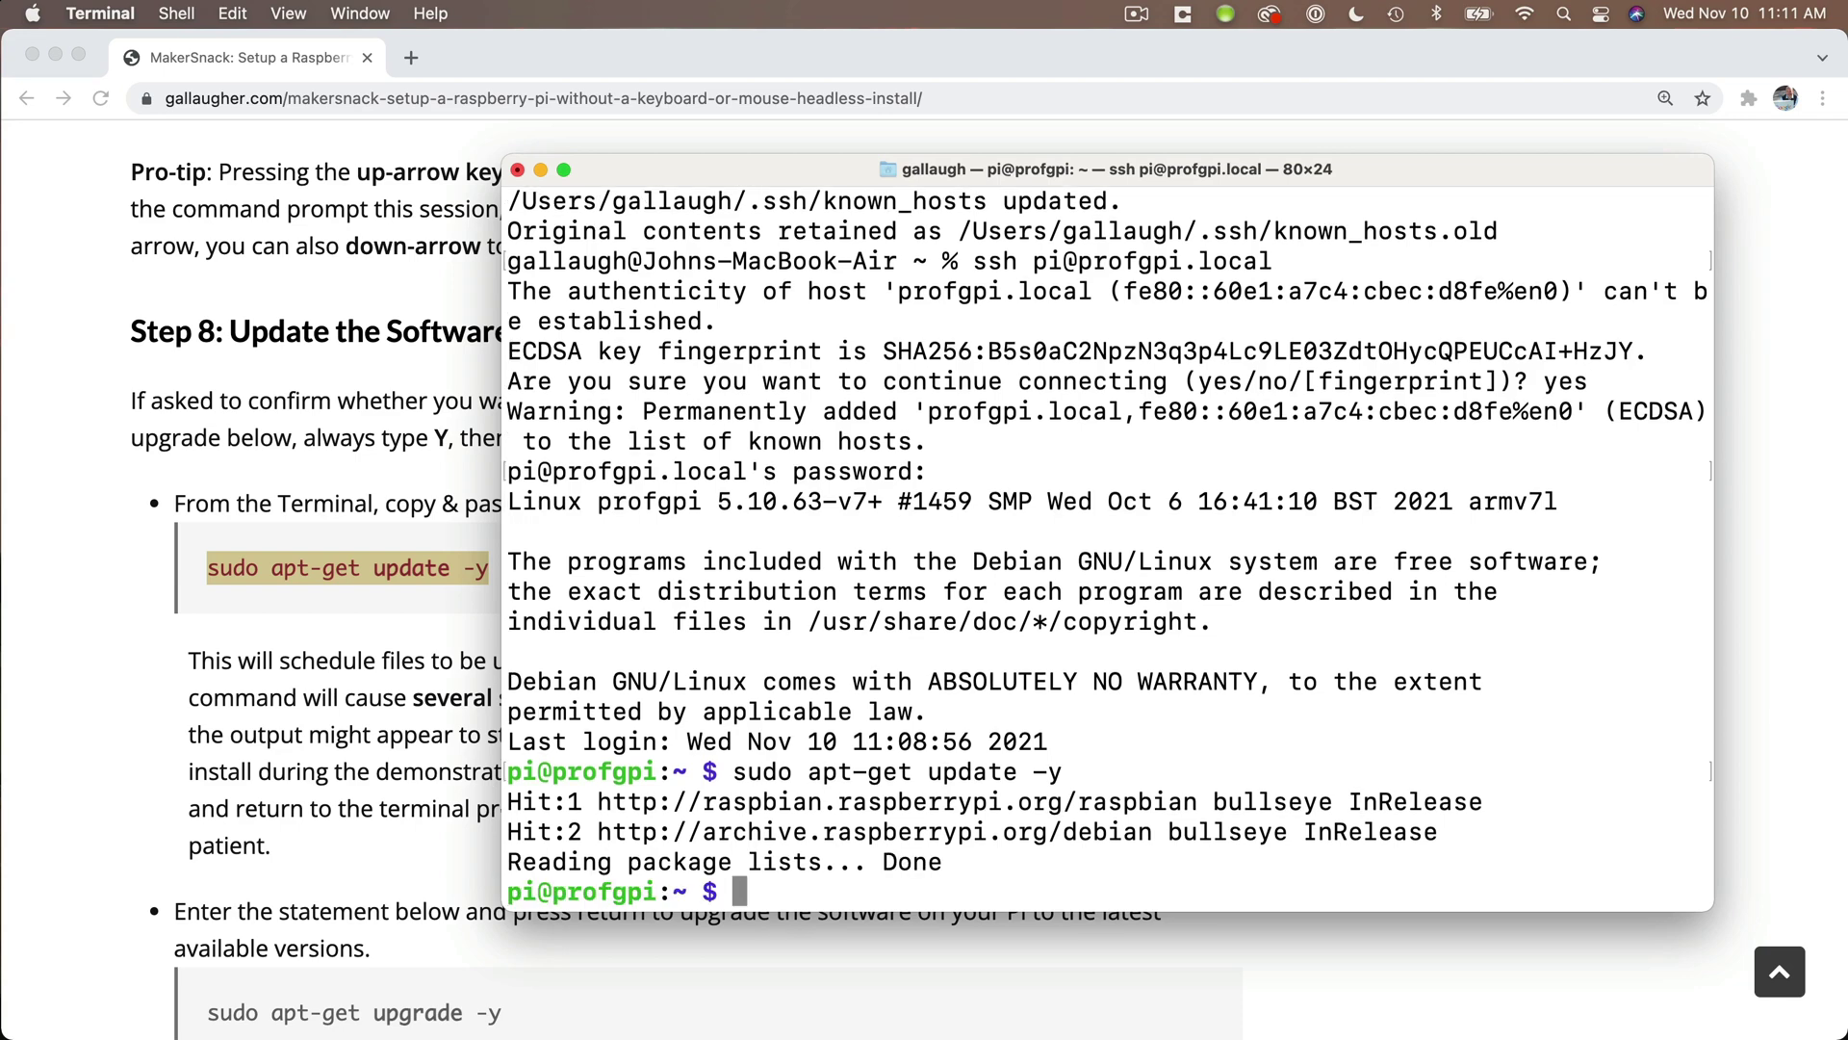
- Copy 'sudo apt-get upgrade -y' from the tutorial, run it on the Pi, and follow the output
{"action": "left_click", "coordinate": [335, 730]}
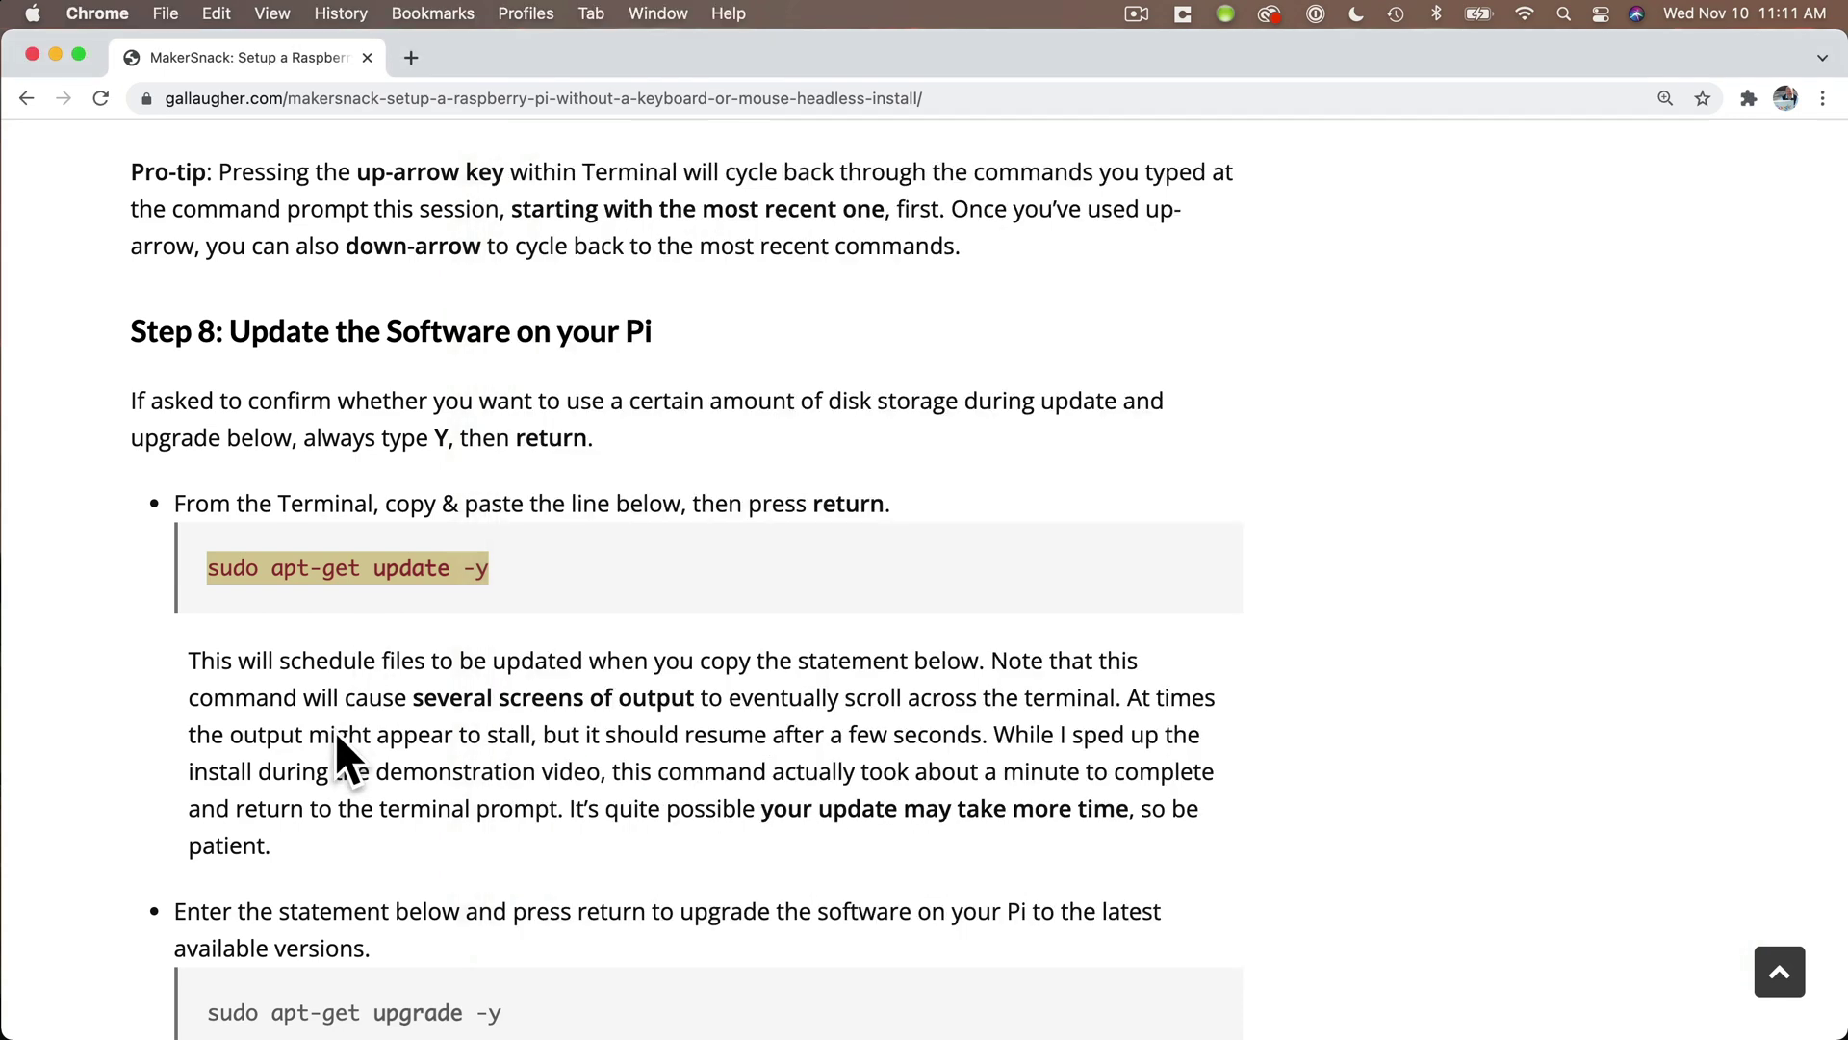
{"action": "scroll", "coordinate": [335, 730], "scroll_direction": "down", "scroll_amount": 5}
{"action": "left_click_drag", "start_coordinate": [547, 761], "coordinate": [198, 770]}
{"action": "key", "text": "super+c"}
{"action": "key", "text": "super+Tab"}
{"action": "key", "text": "super+v"}
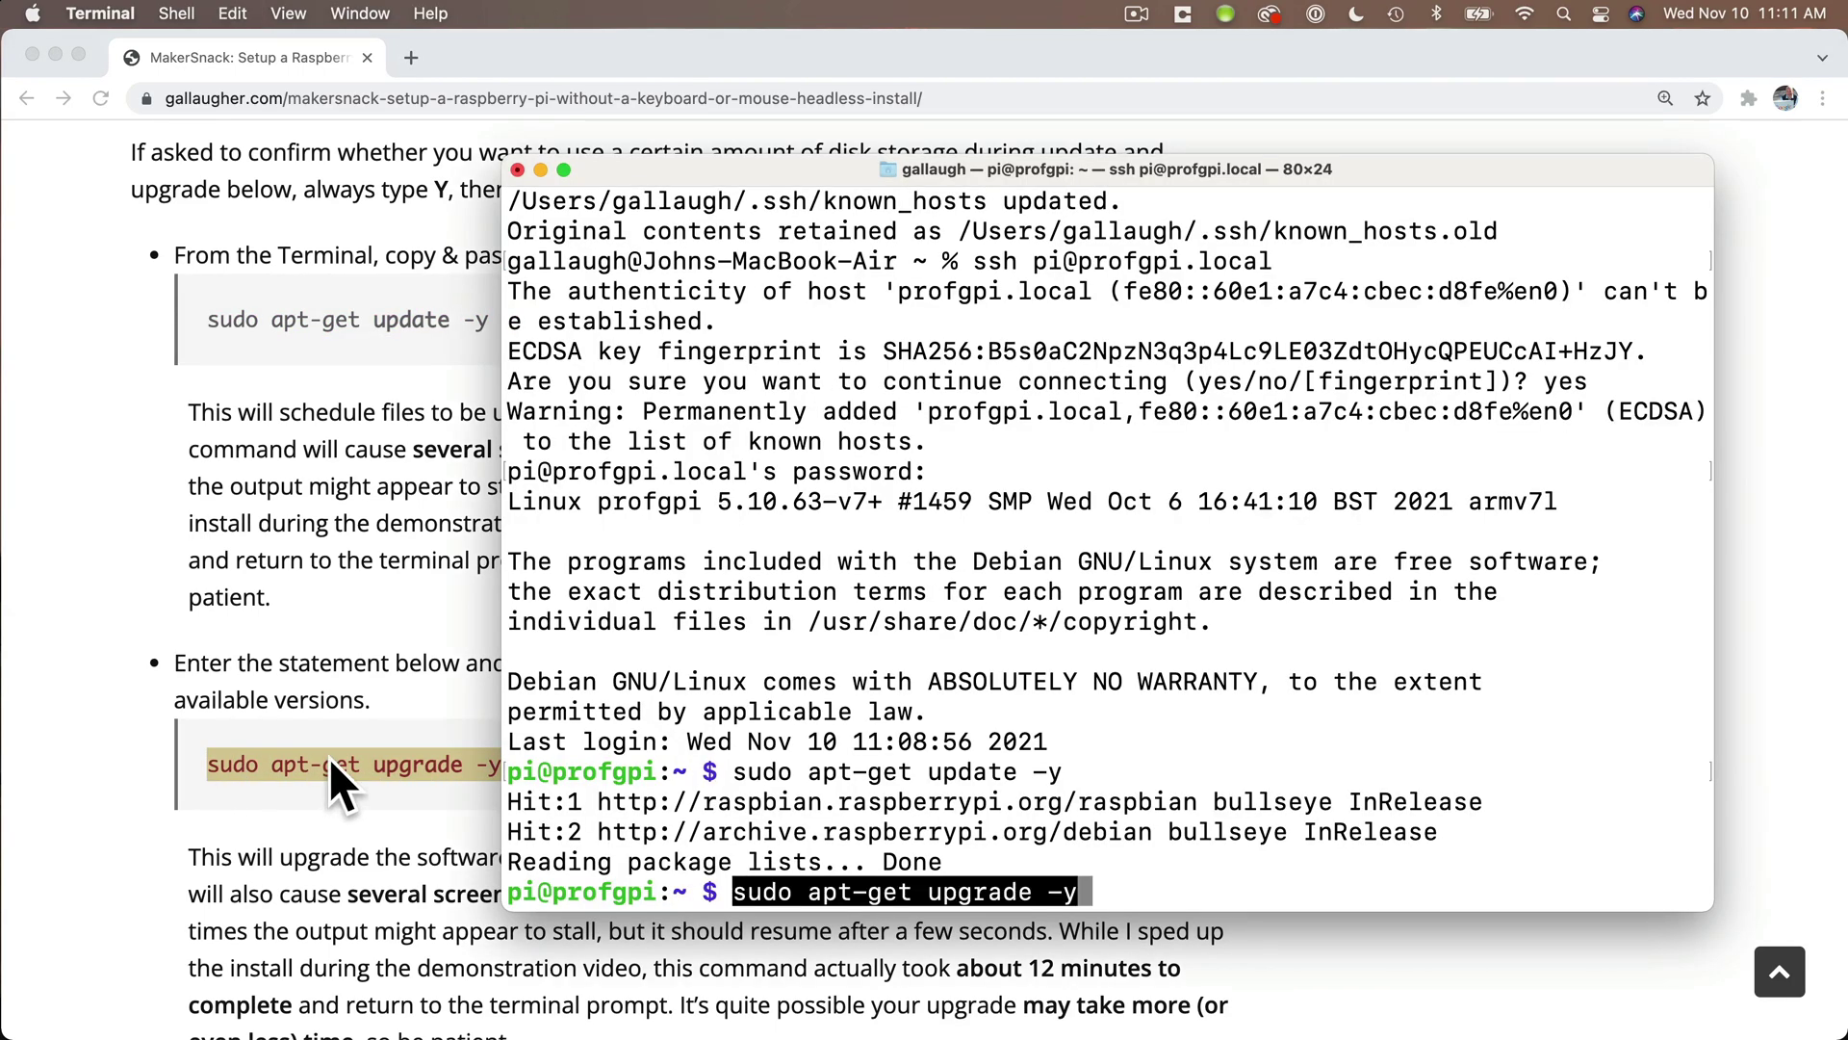
{"action": "key", "text": "Return"}
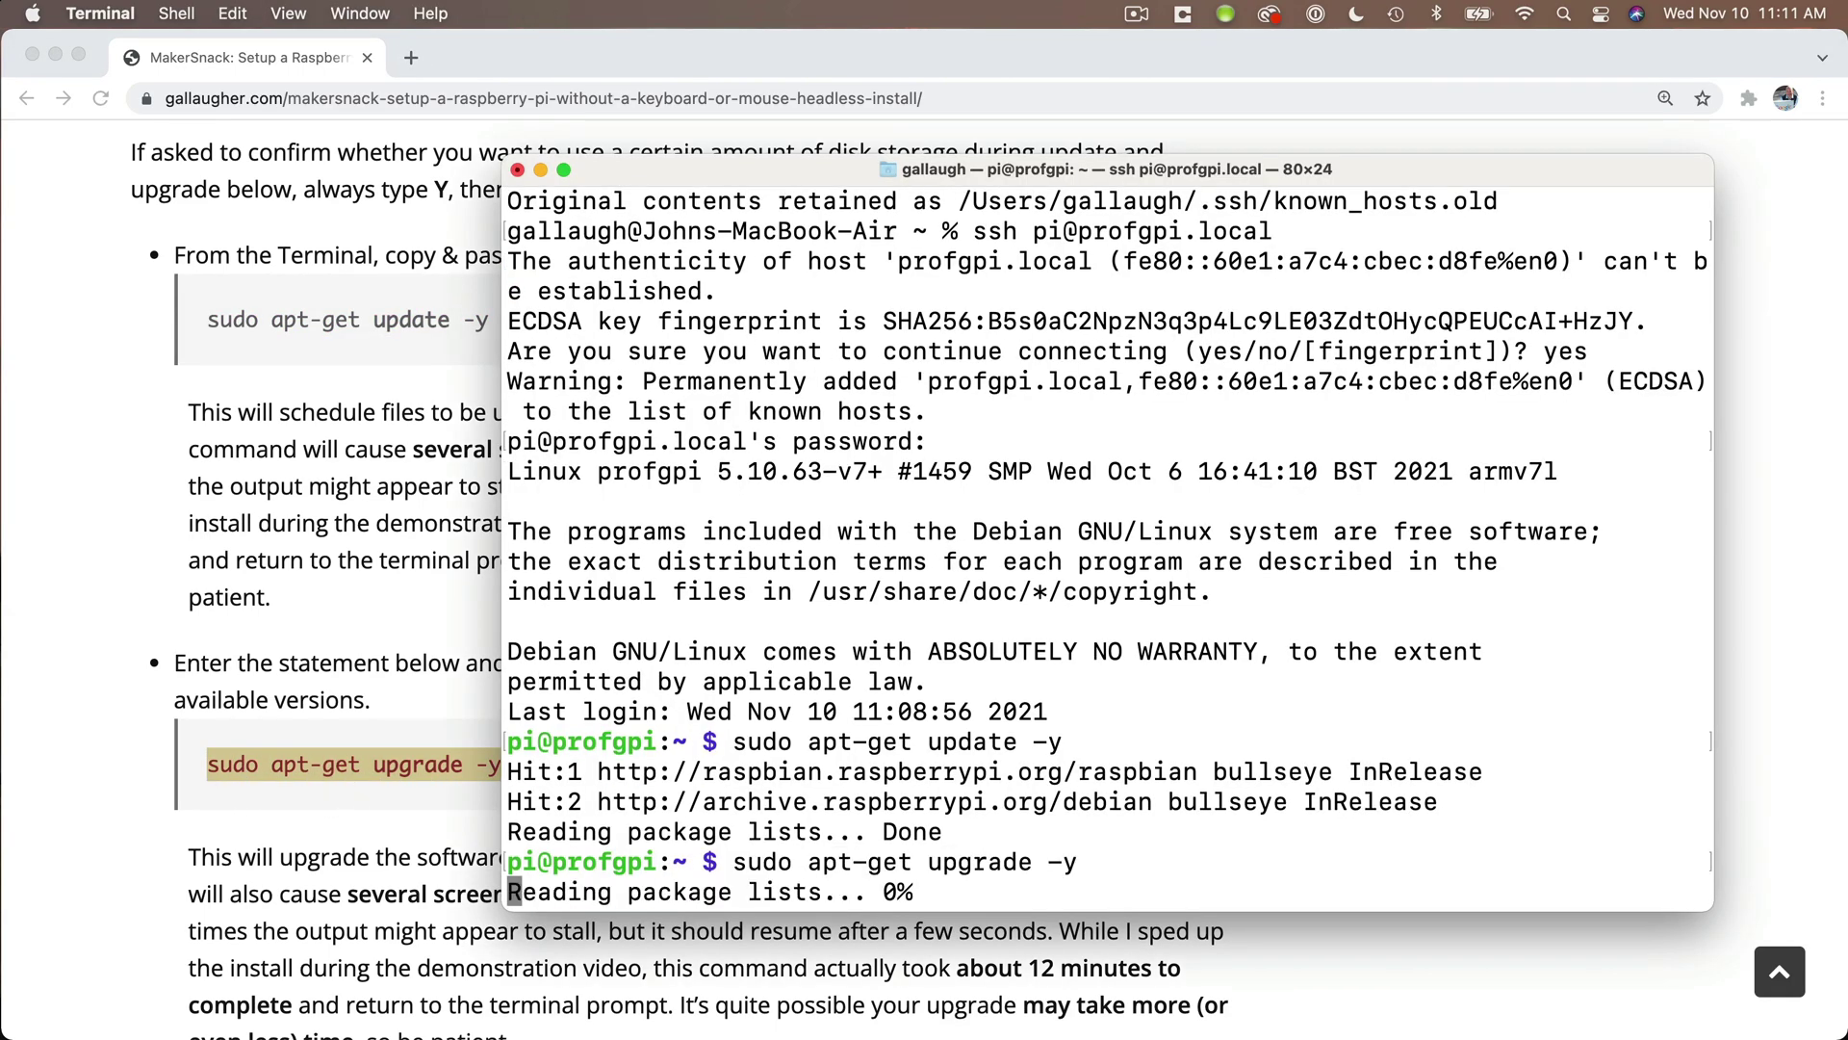
{"action": "scroll", "coordinate": [330, 758], "scroll_direction": "down", "scroll_amount": 10}
{"action": "scroll", "coordinate": [330, 758], "scroll_direction": "down", "scroll_amount": 3}
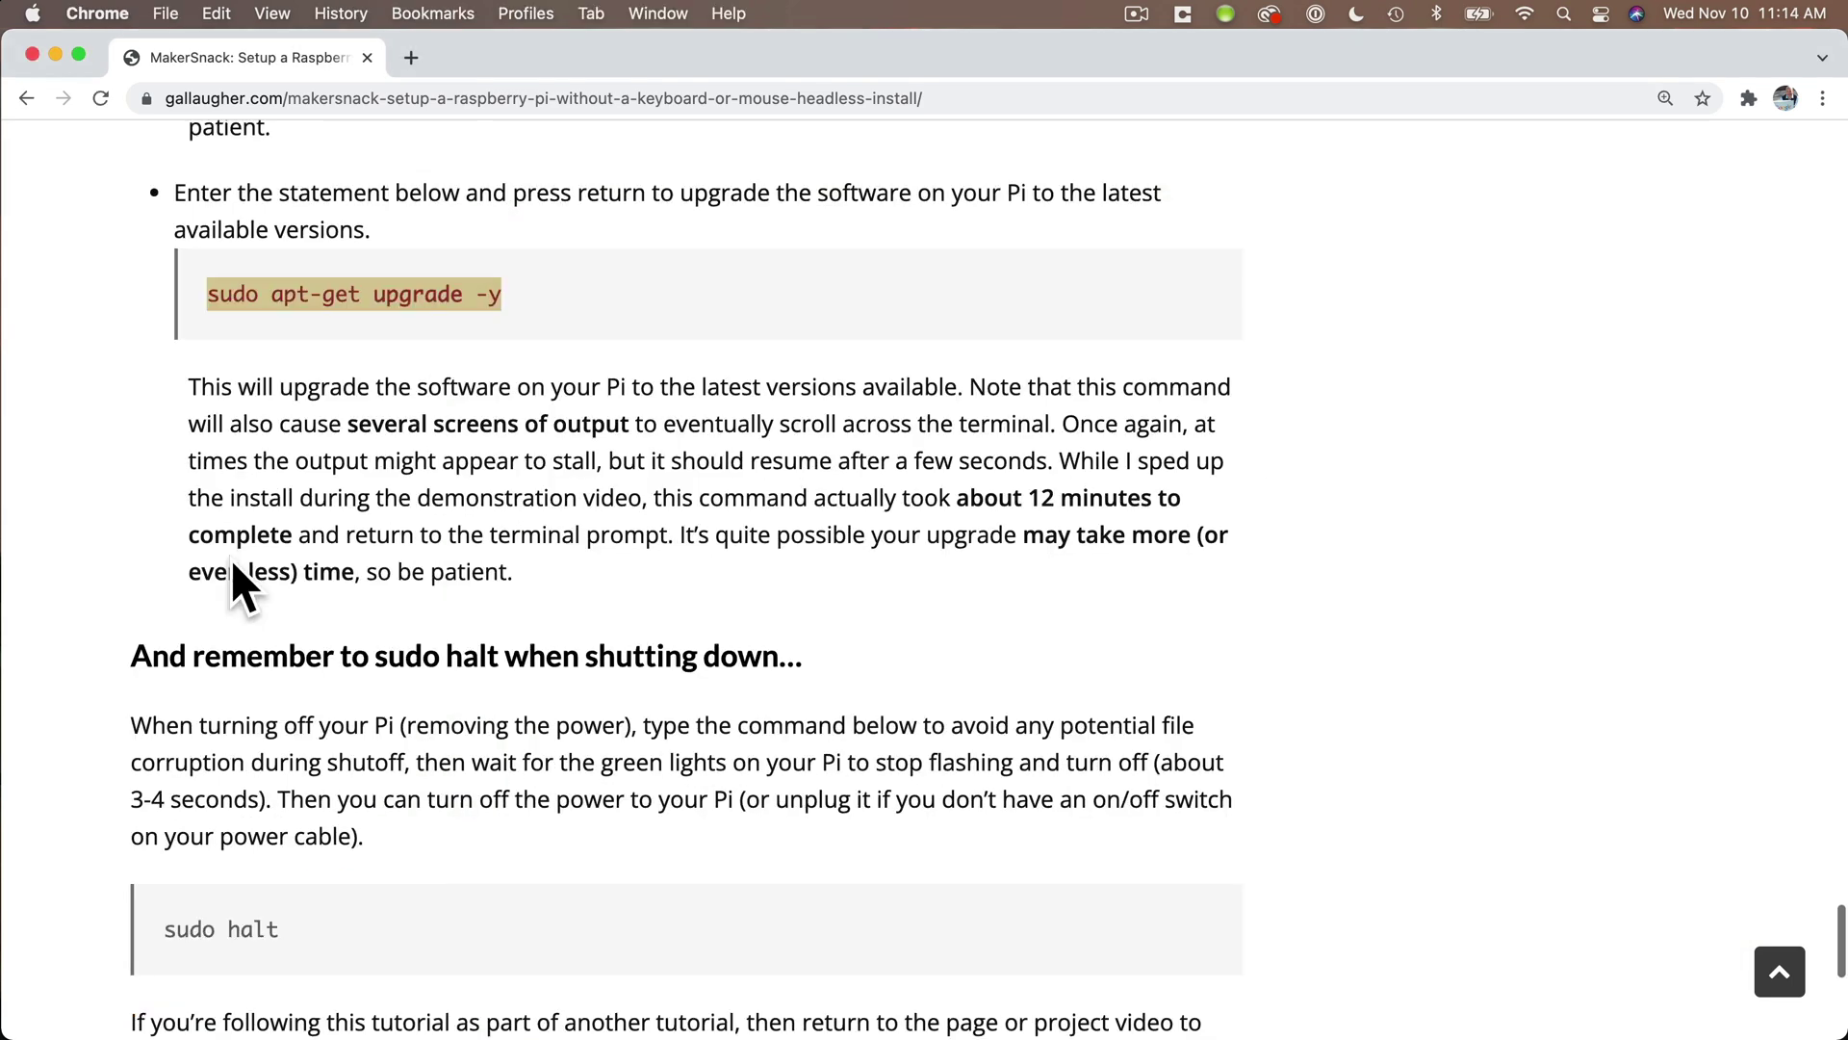
{"action": "scroll", "coordinate": [233, 566], "scroll_direction": "down", "scroll_amount": 3}
- Start 'sudo raspi-config' on the Pi and enter its System Options menu
{"action": "key", "text": "super+Tab"}
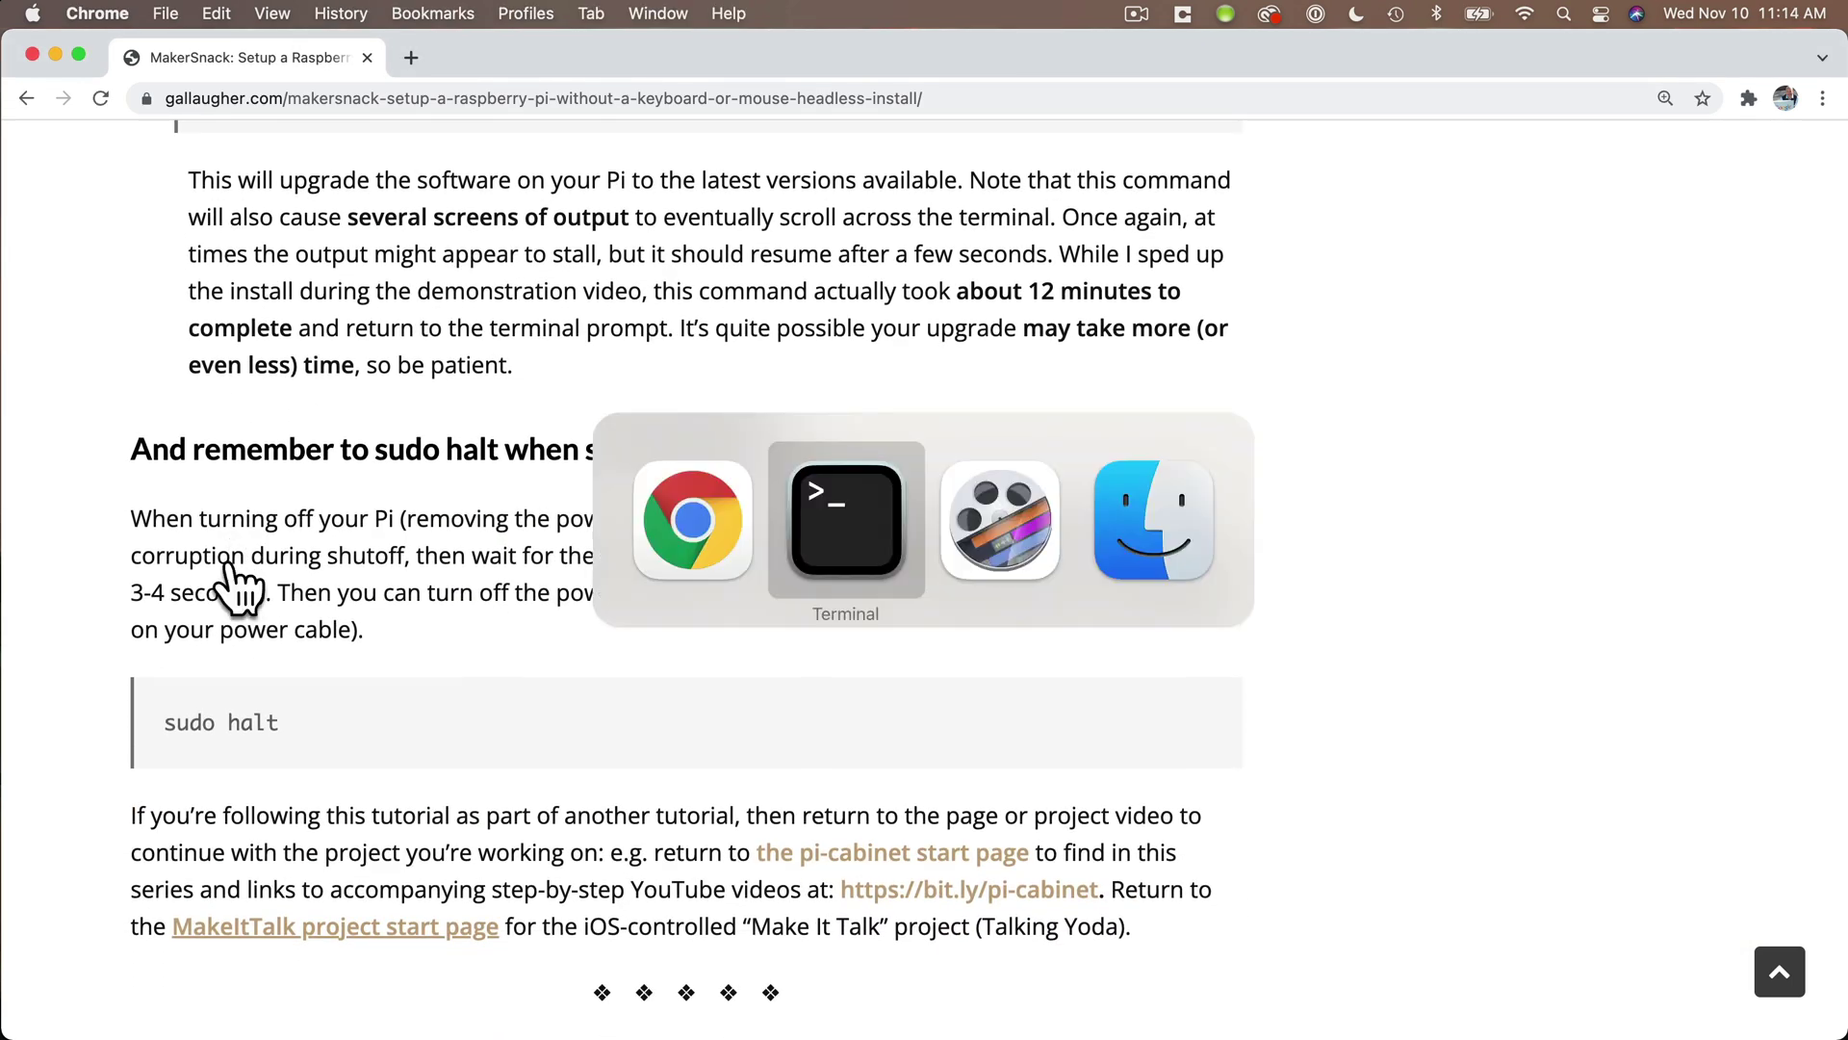
{"action": "type", "text": "s"}
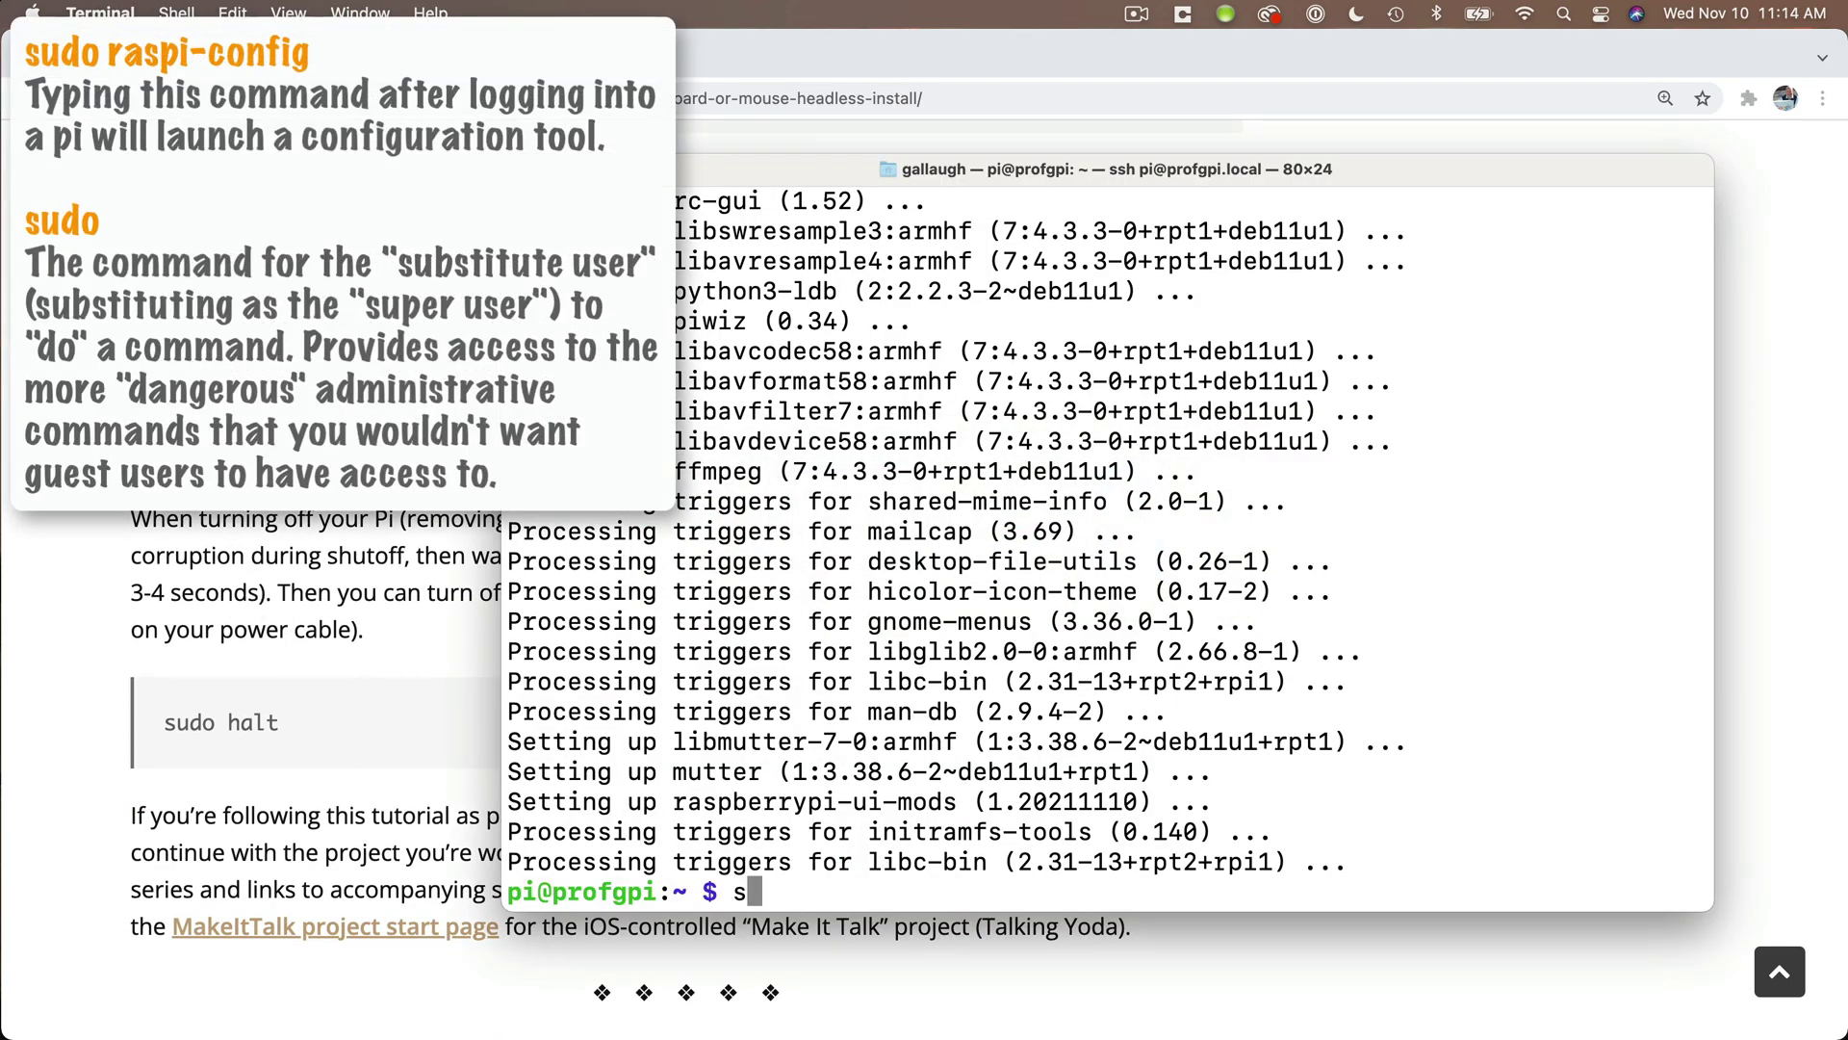
{"action": "type", "text": "udo raspi-config"}
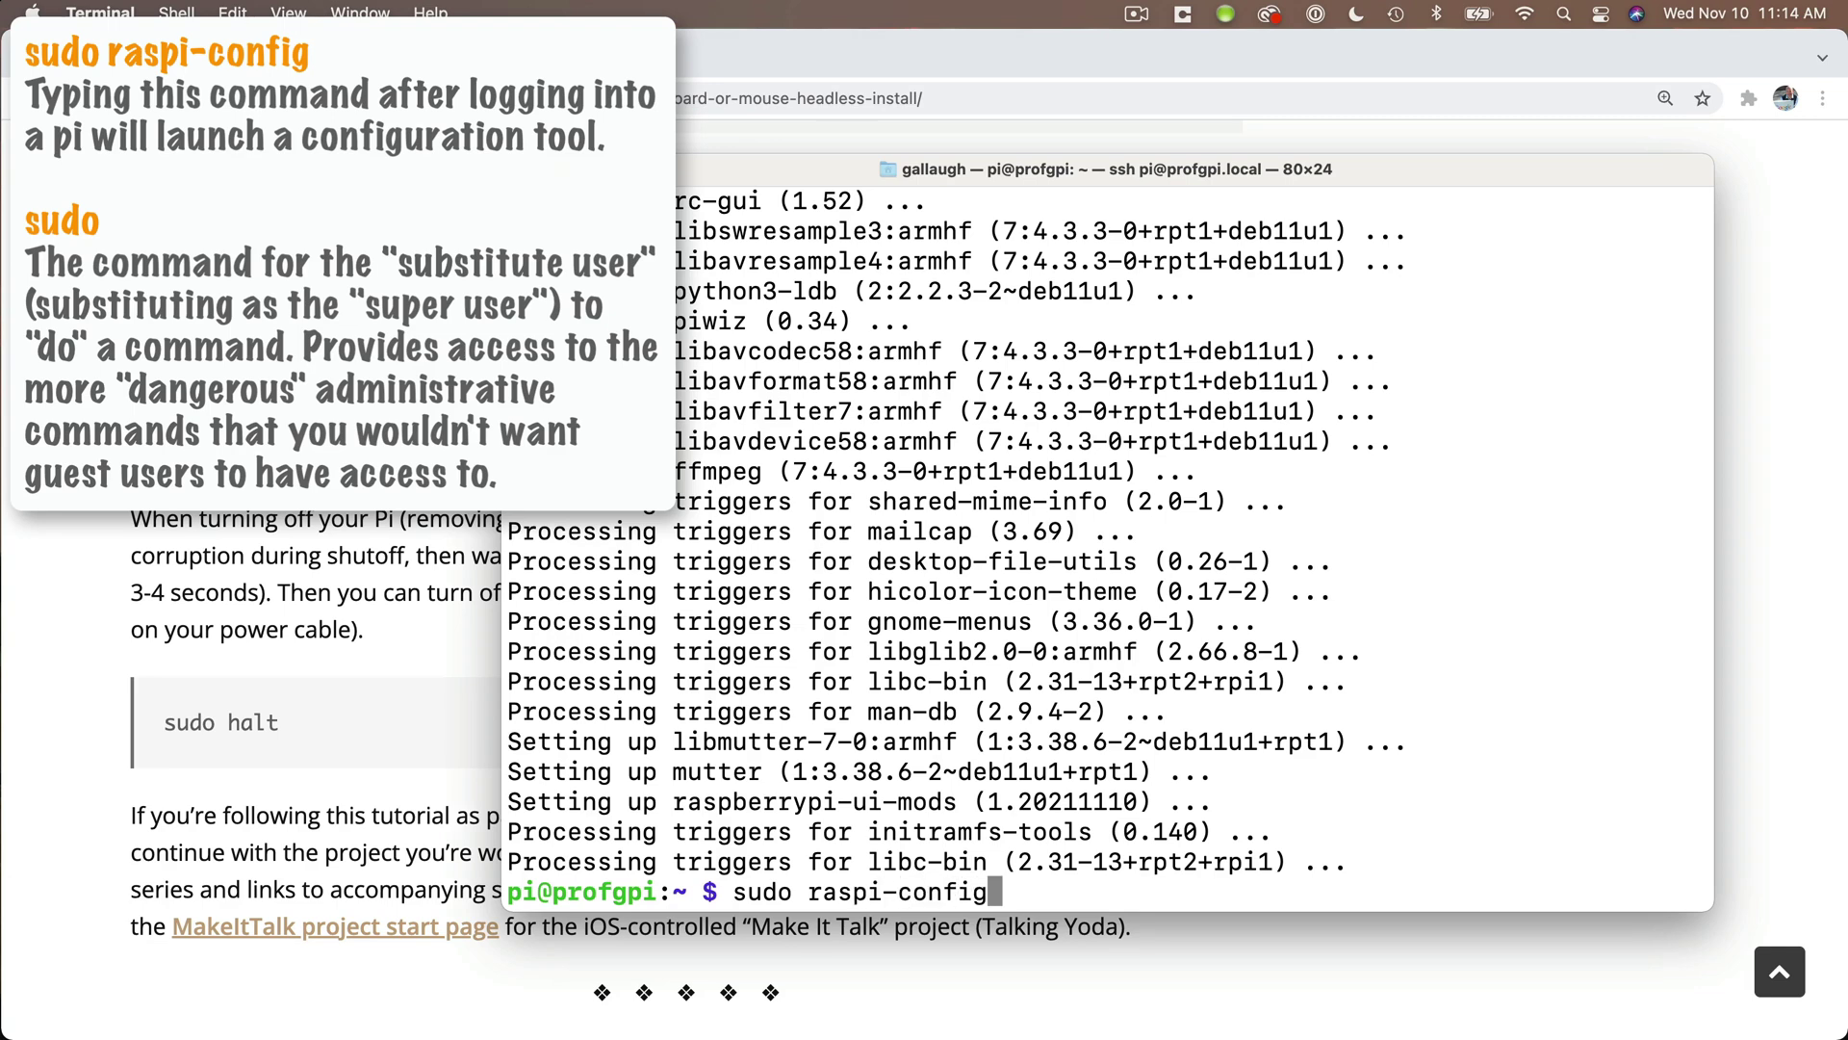
{"action": "key", "text": "Return"}
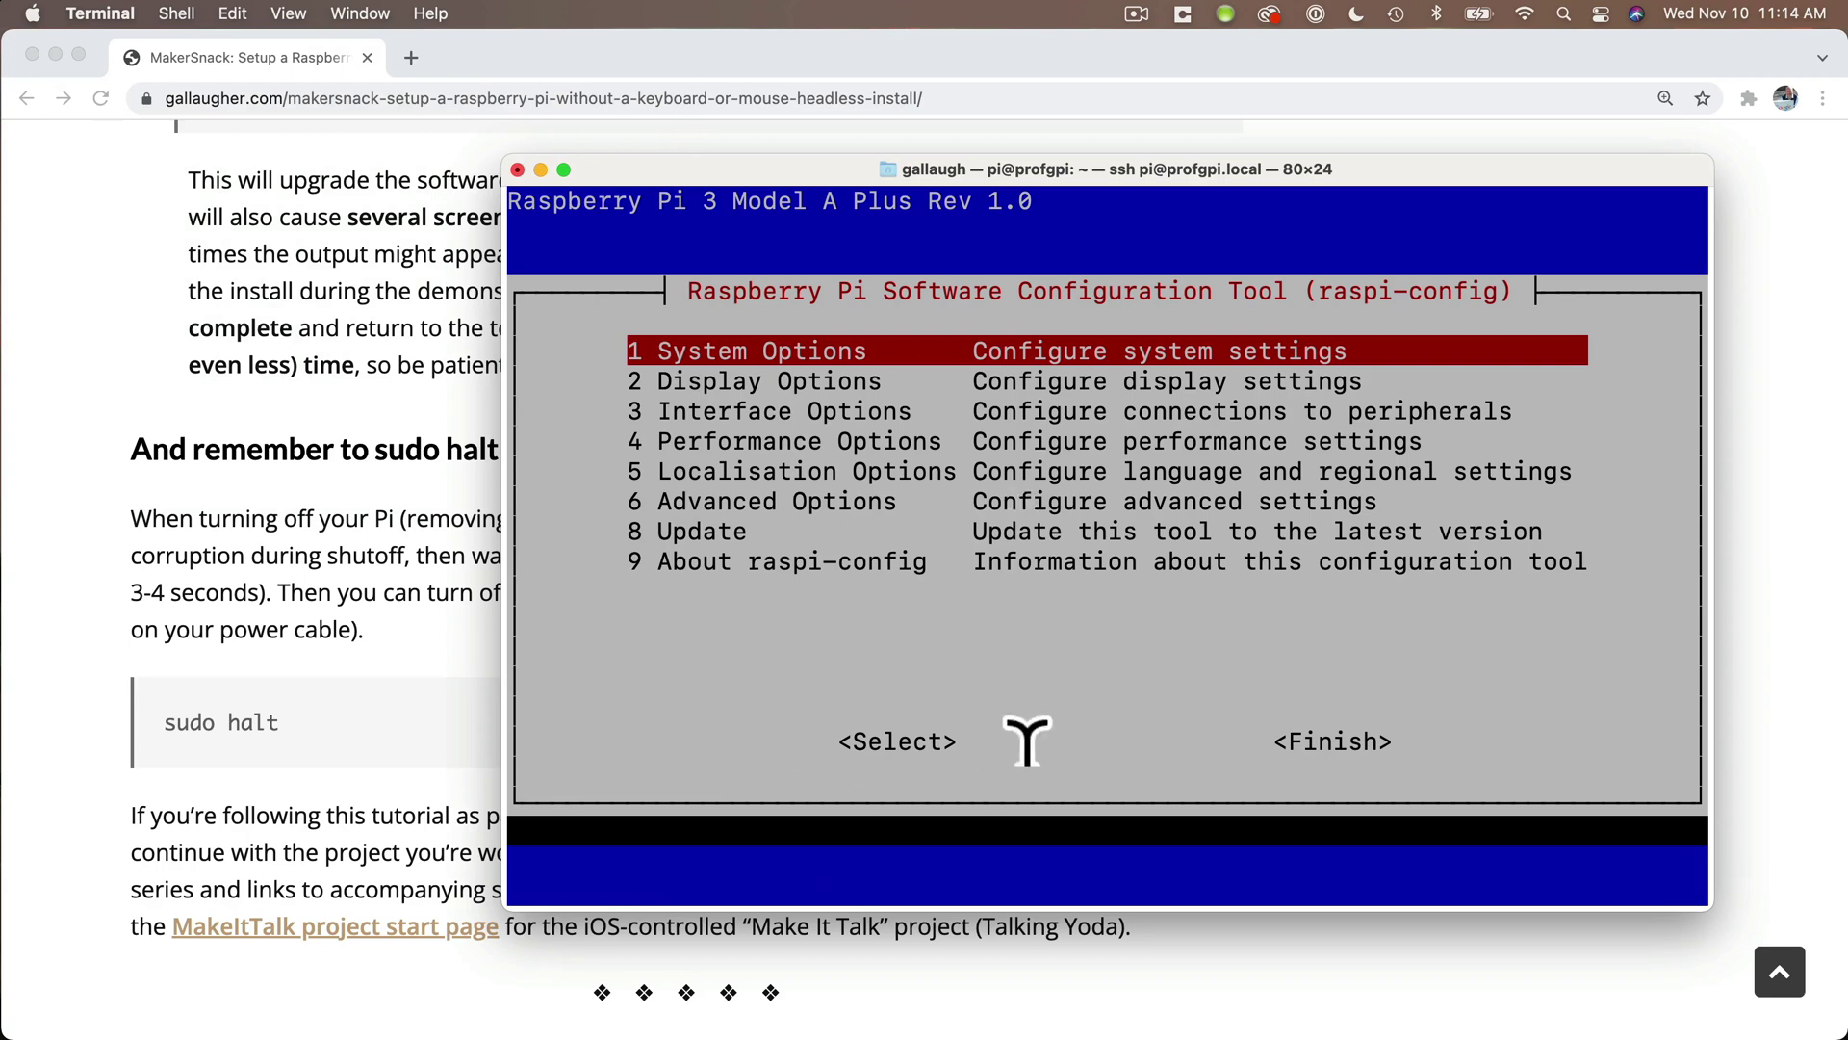
{"action": "key", "text": "Return"}
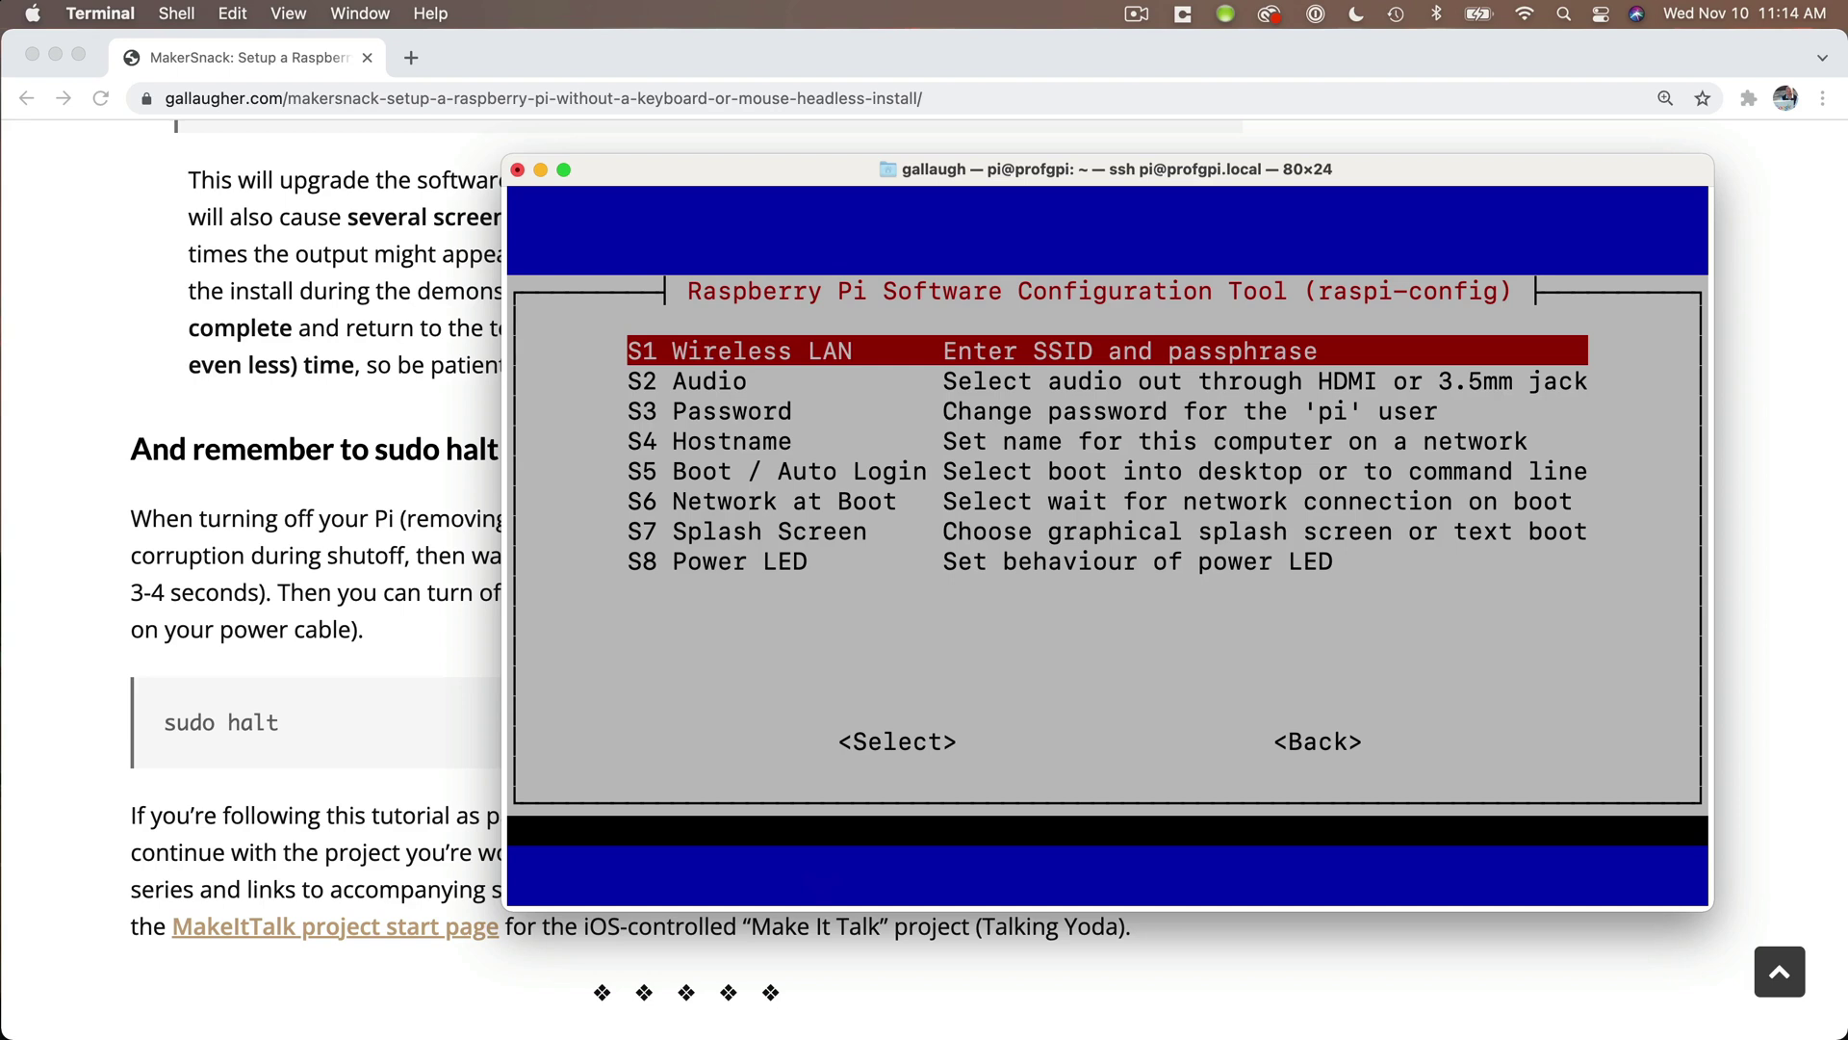
- Browse the Audio, Password and Hostname items, then go Back and Finish to the shell
{"action": "key", "text": "Down"}
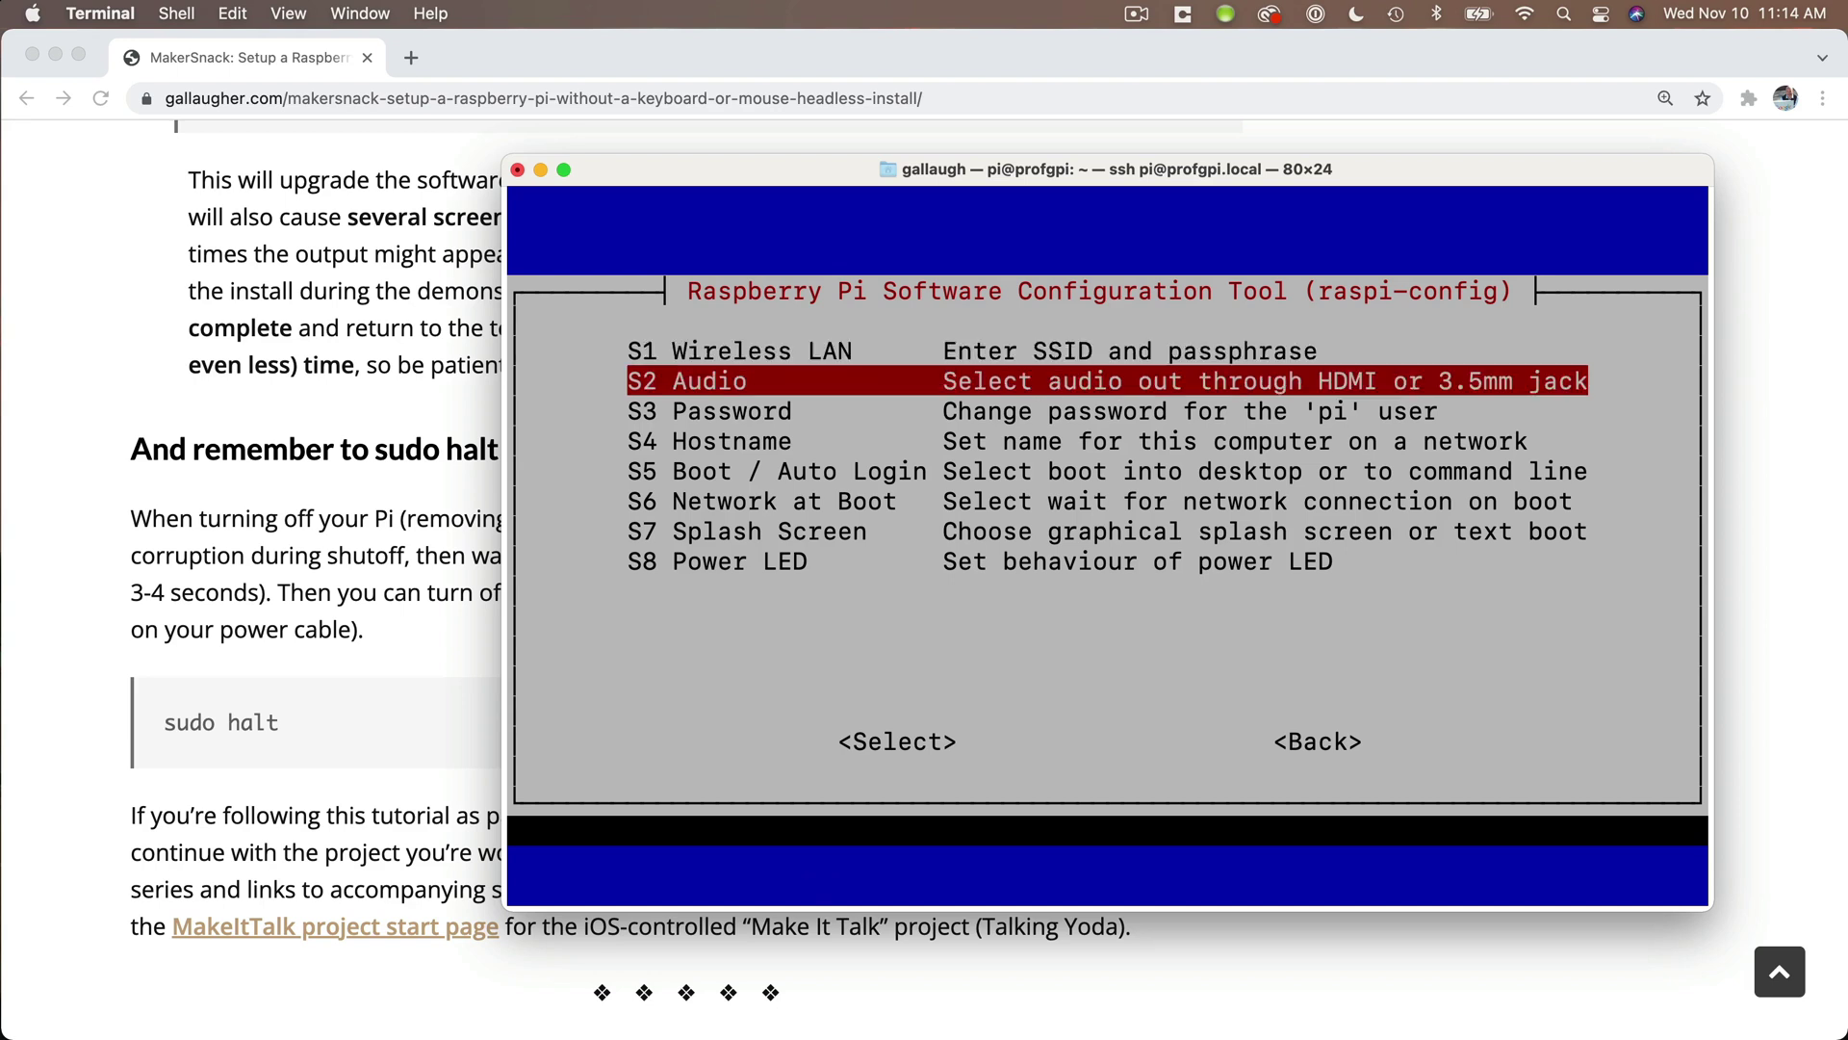
{"action": "key", "text": "Down"}
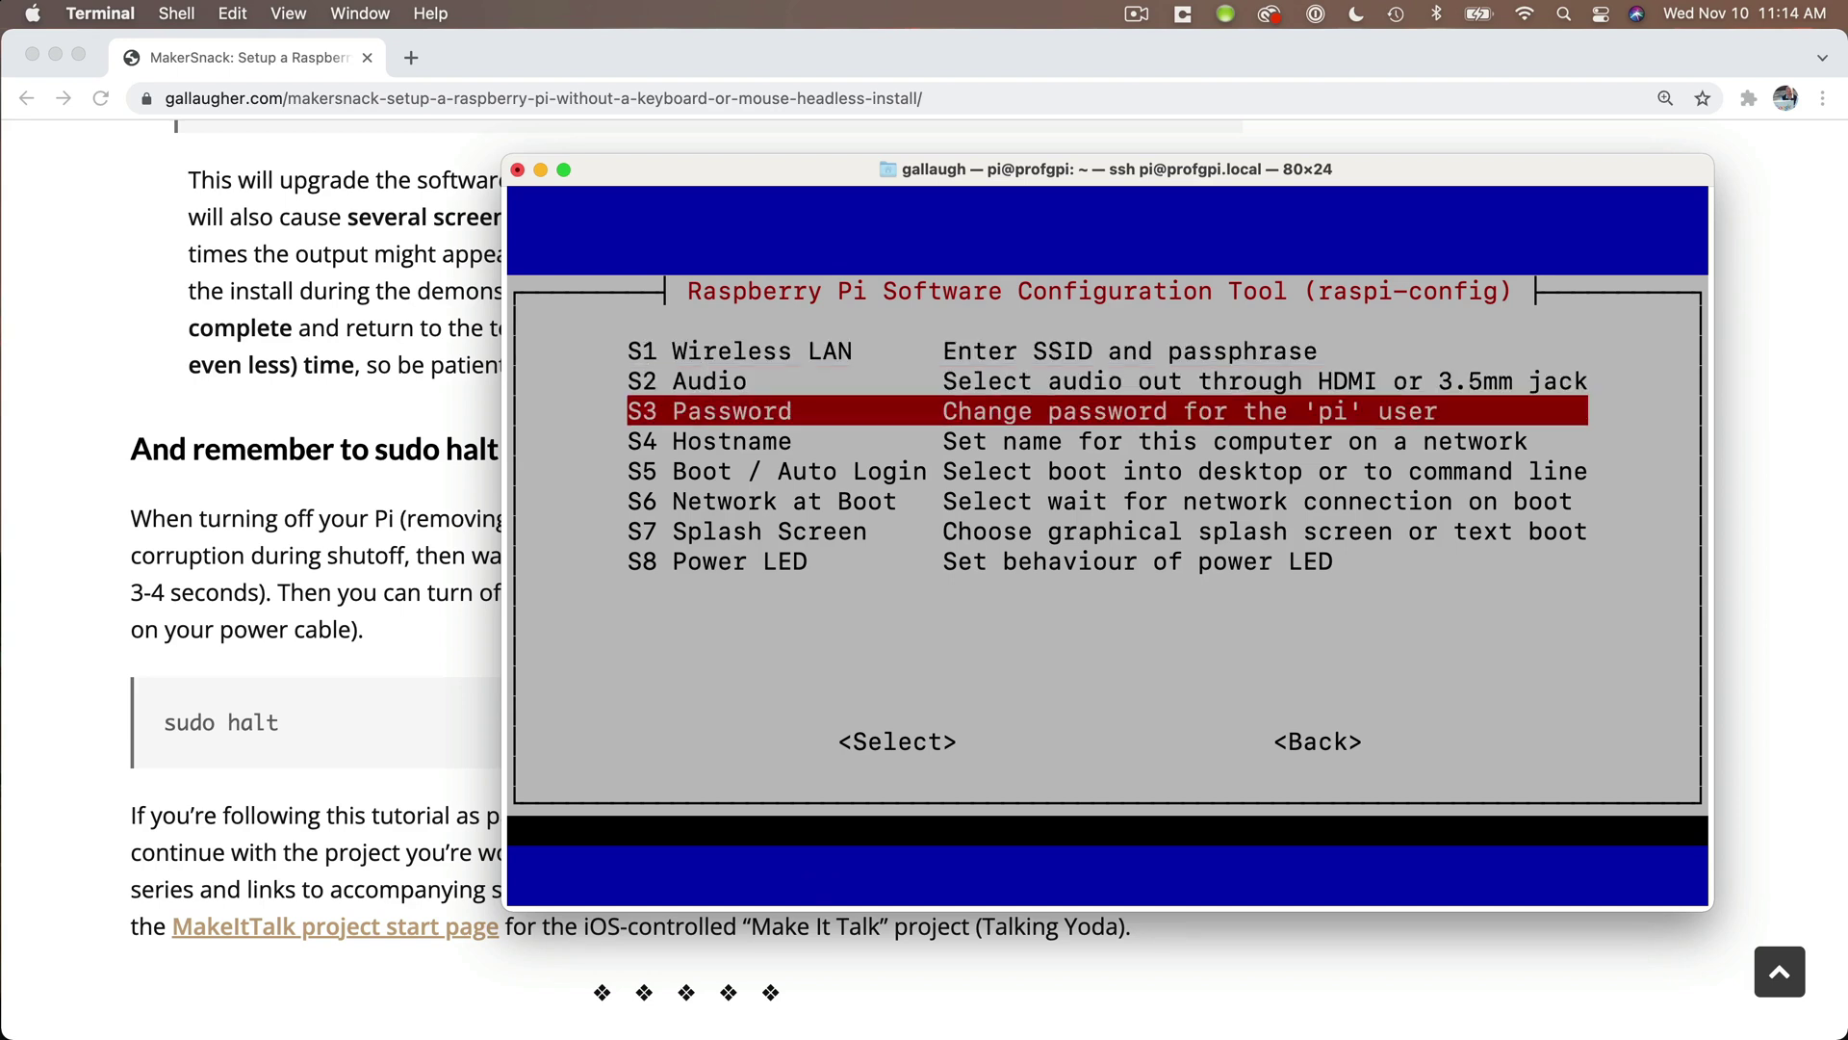
{"action": "key", "text": "Down"}
{"action": "key", "text": "Tab"}
{"action": "key", "text": "Tab"}
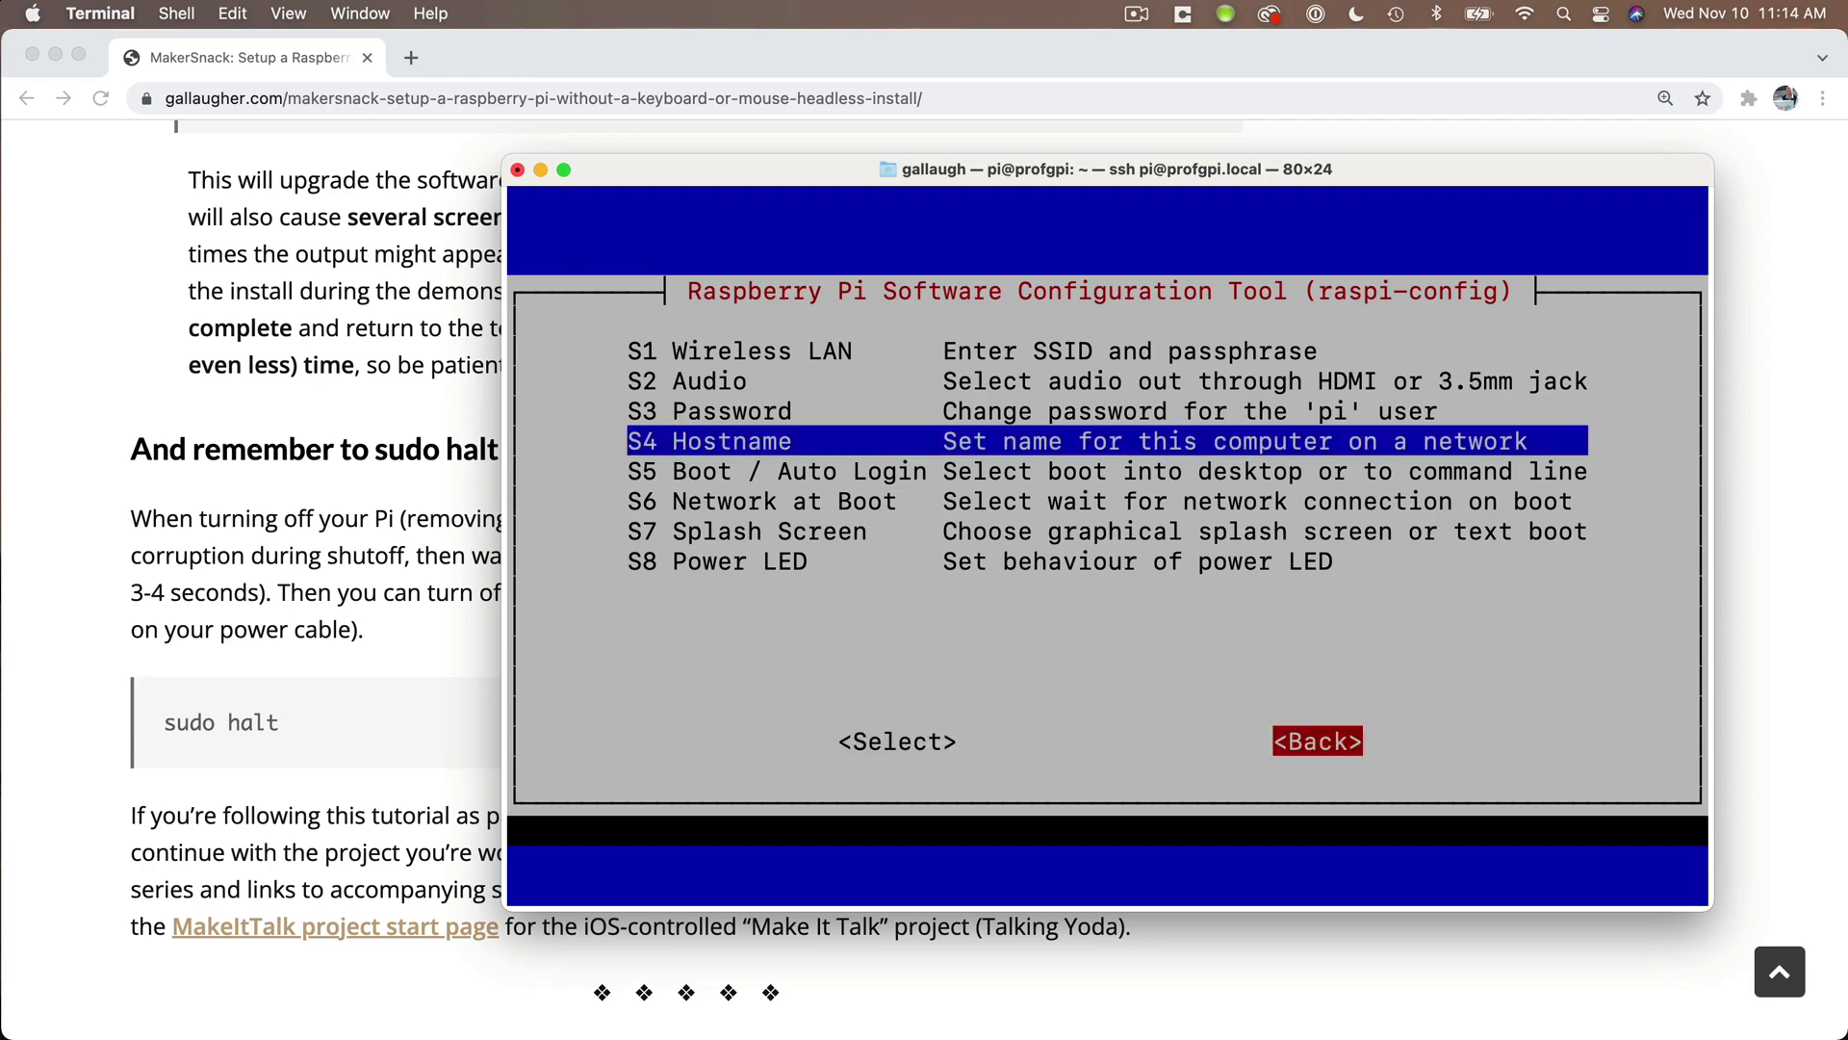
{"action": "key", "text": "Return"}
{"action": "key", "text": "Tab"}
{"action": "key", "text": "Tab"}
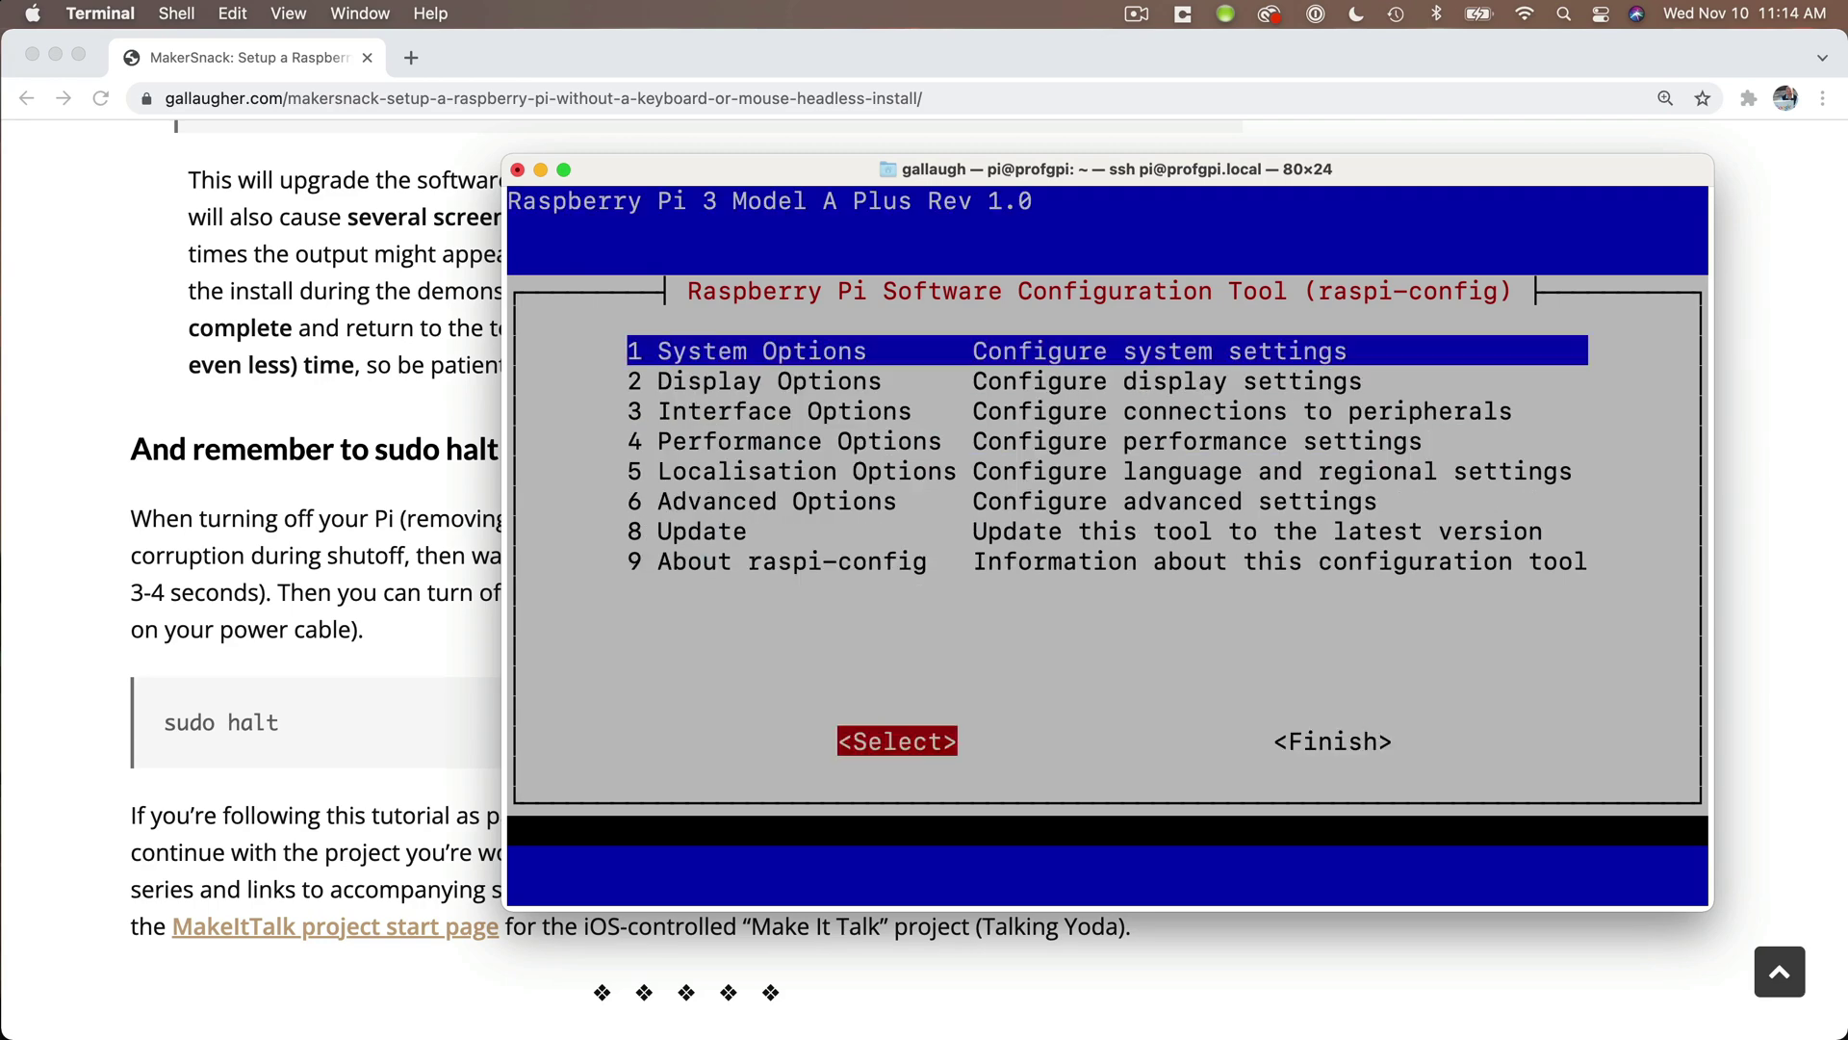
{"action": "key", "text": "Return"}
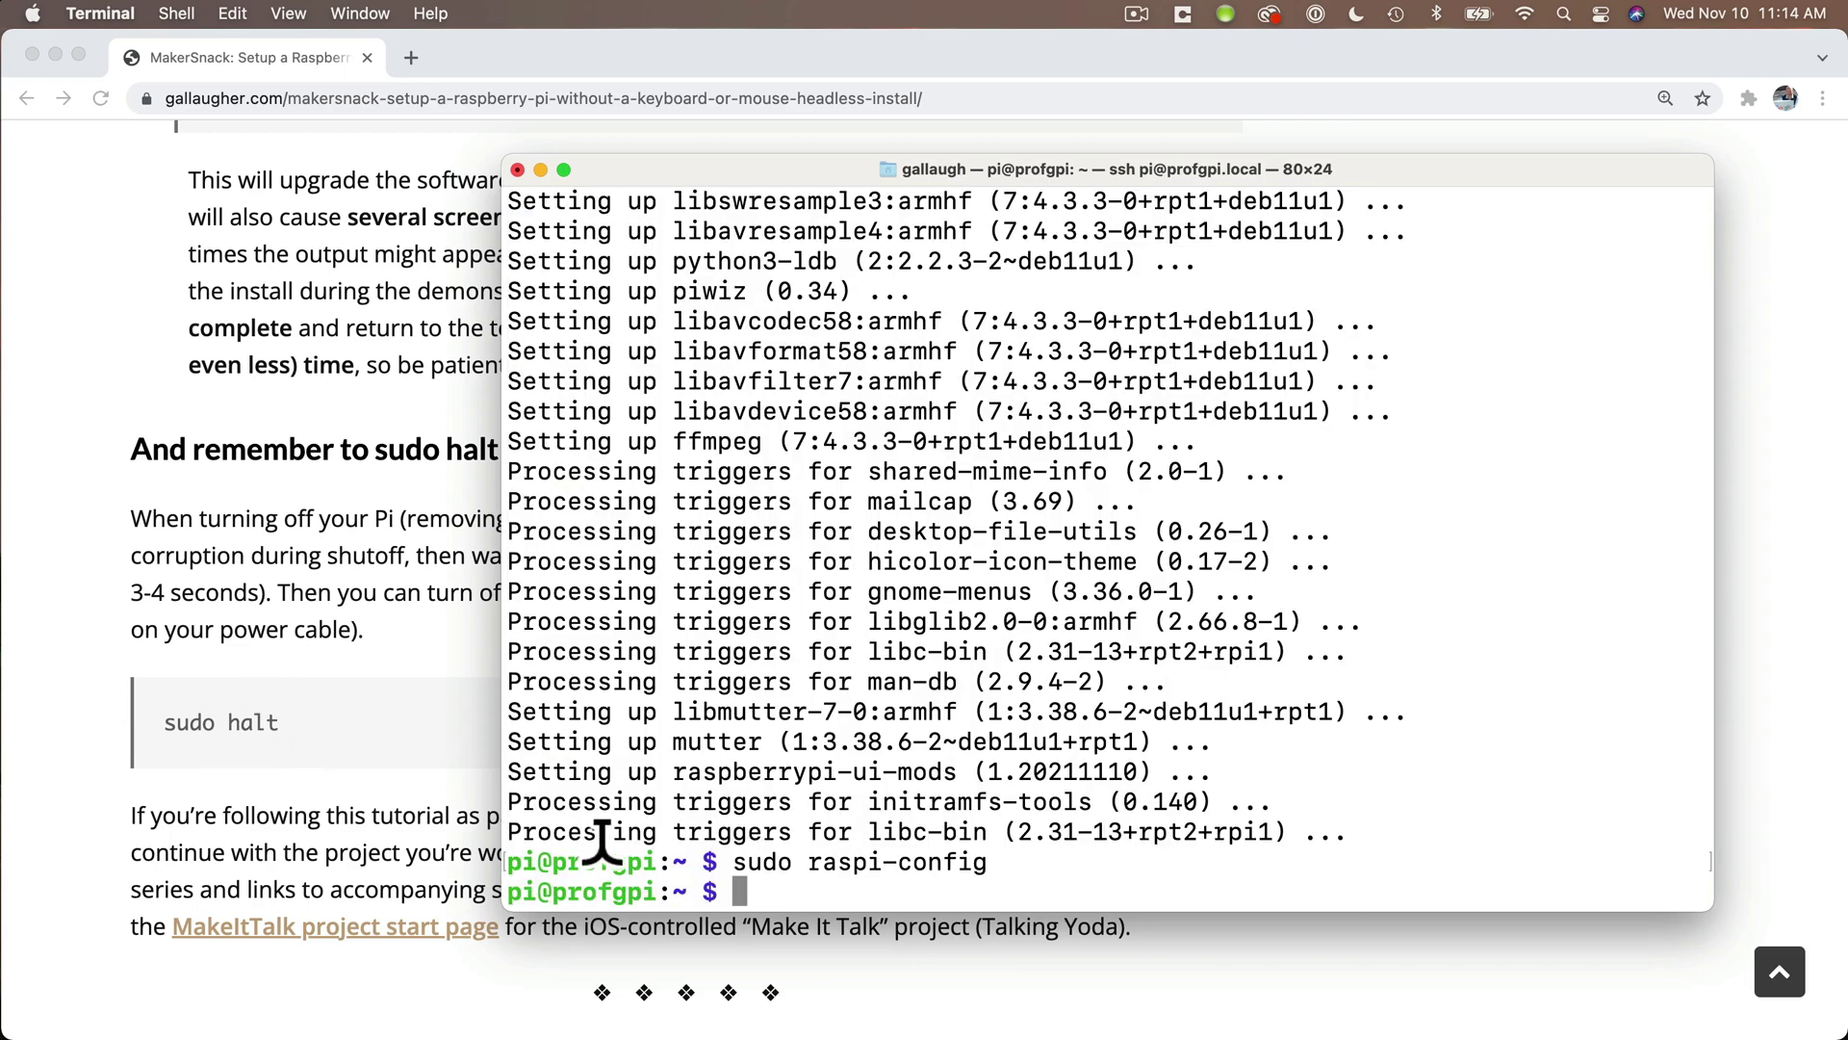
- Run 'sudo halt' to shut down the Pi and end the SSH session
{"action": "type", "text": "sudo hal"}
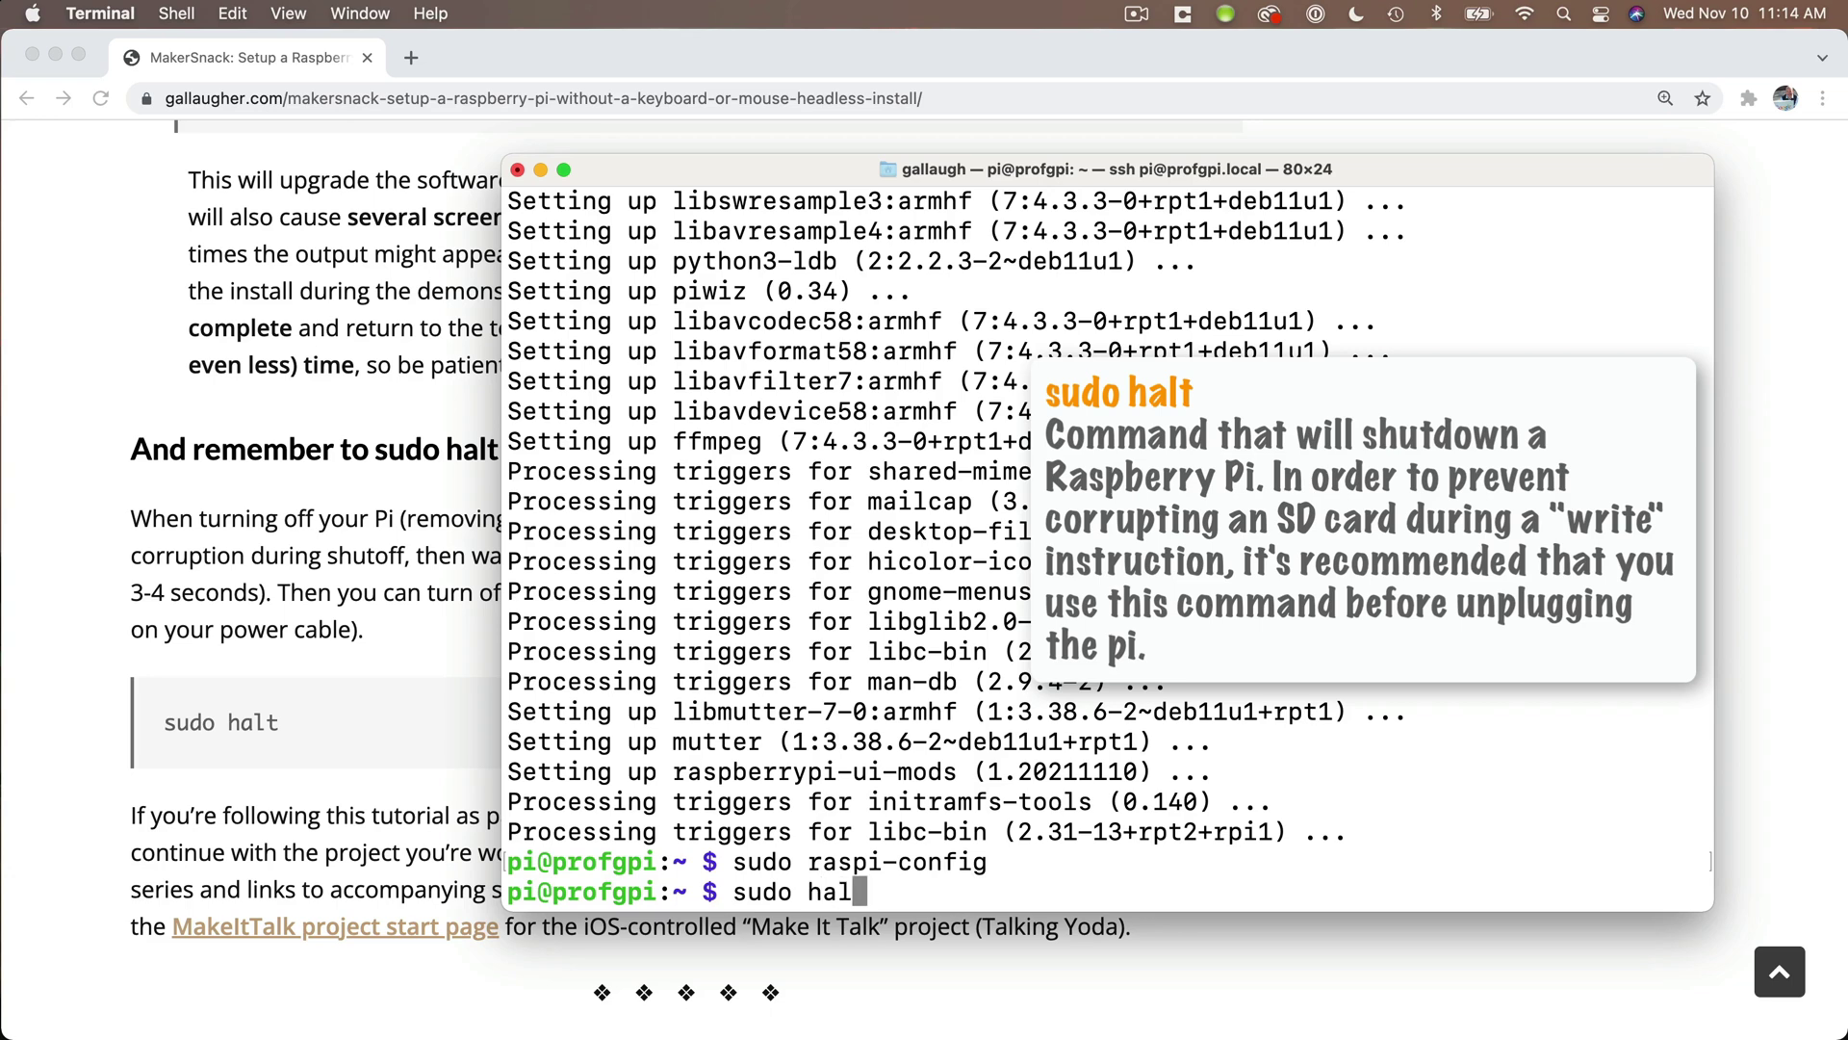
{"action": "type", "text": "t"}
{"action": "key", "text": "Return"}
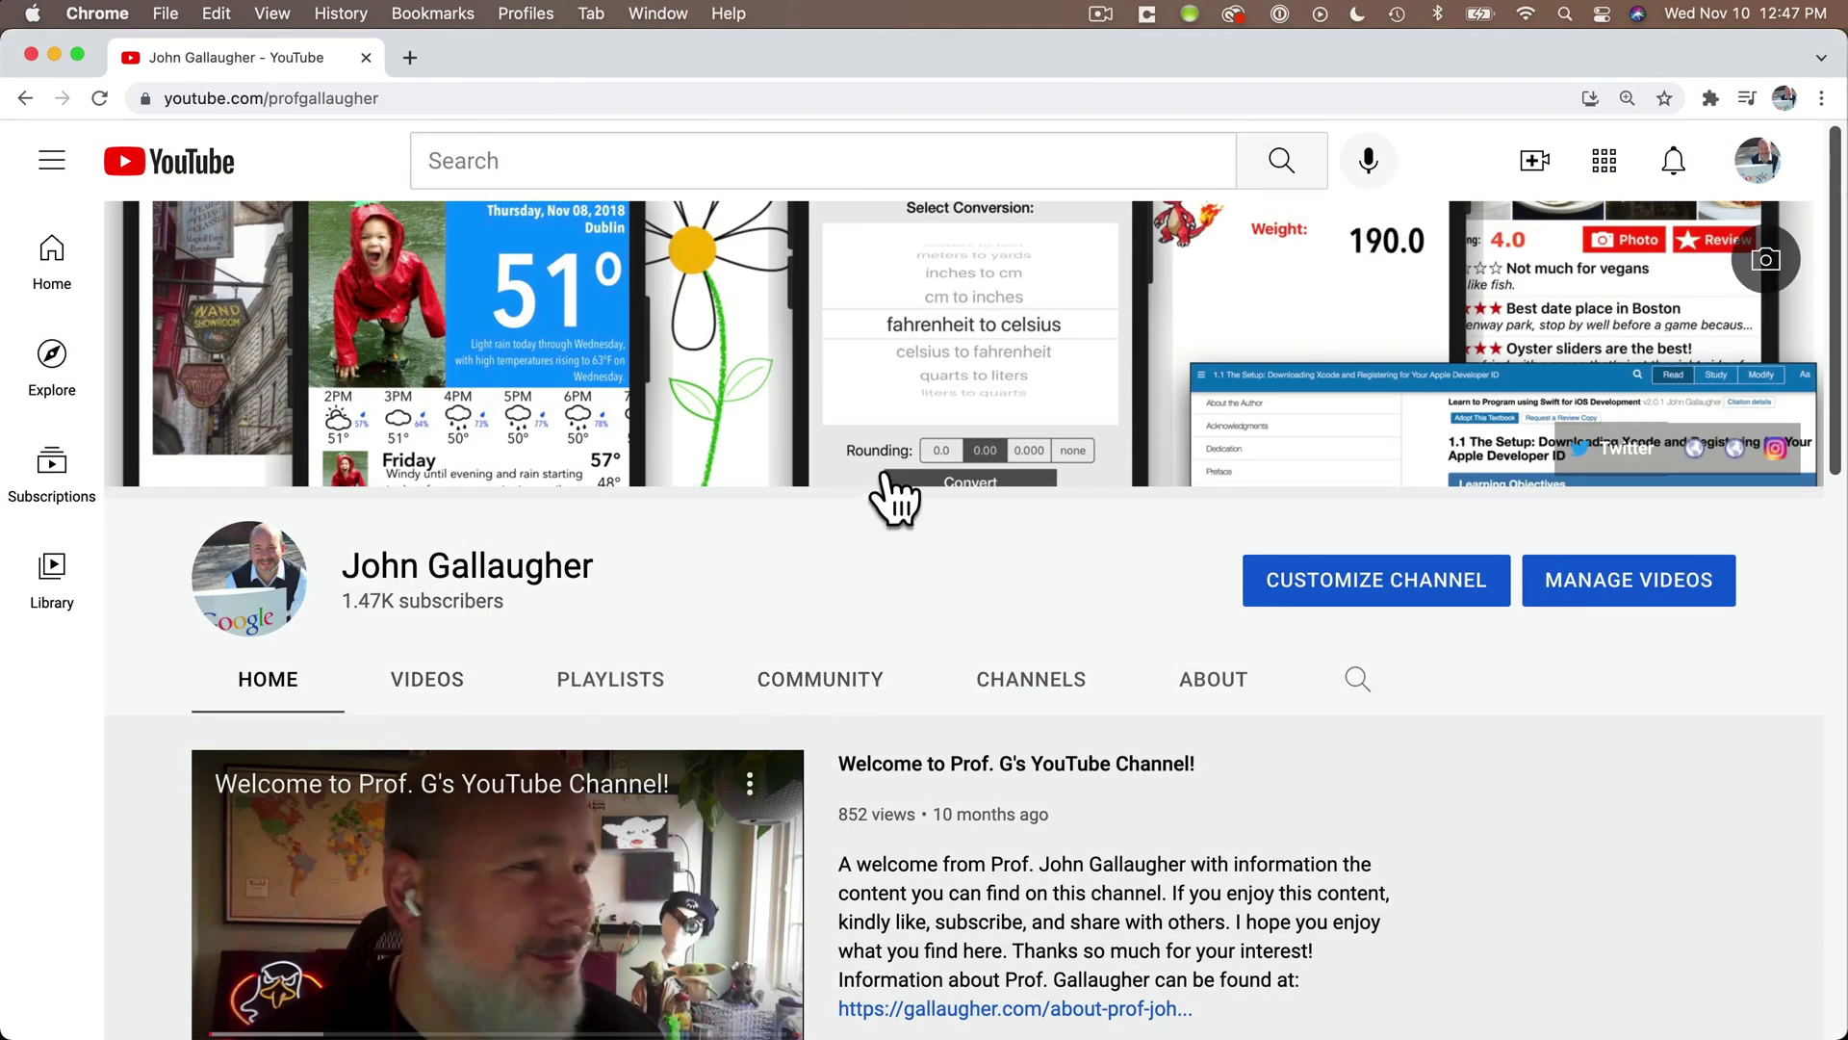
- Scroll the YouTube channel page past Featured Playlists to the Maker Playlists with Raspberry Pi Beginner
{"action": "scroll", "coordinate": [1048, 827], "scroll_direction": "down", "scroll_amount": 1}
{"action": "scroll", "coordinate": [1048, 826], "scroll_direction": "down", "scroll_amount": 8}
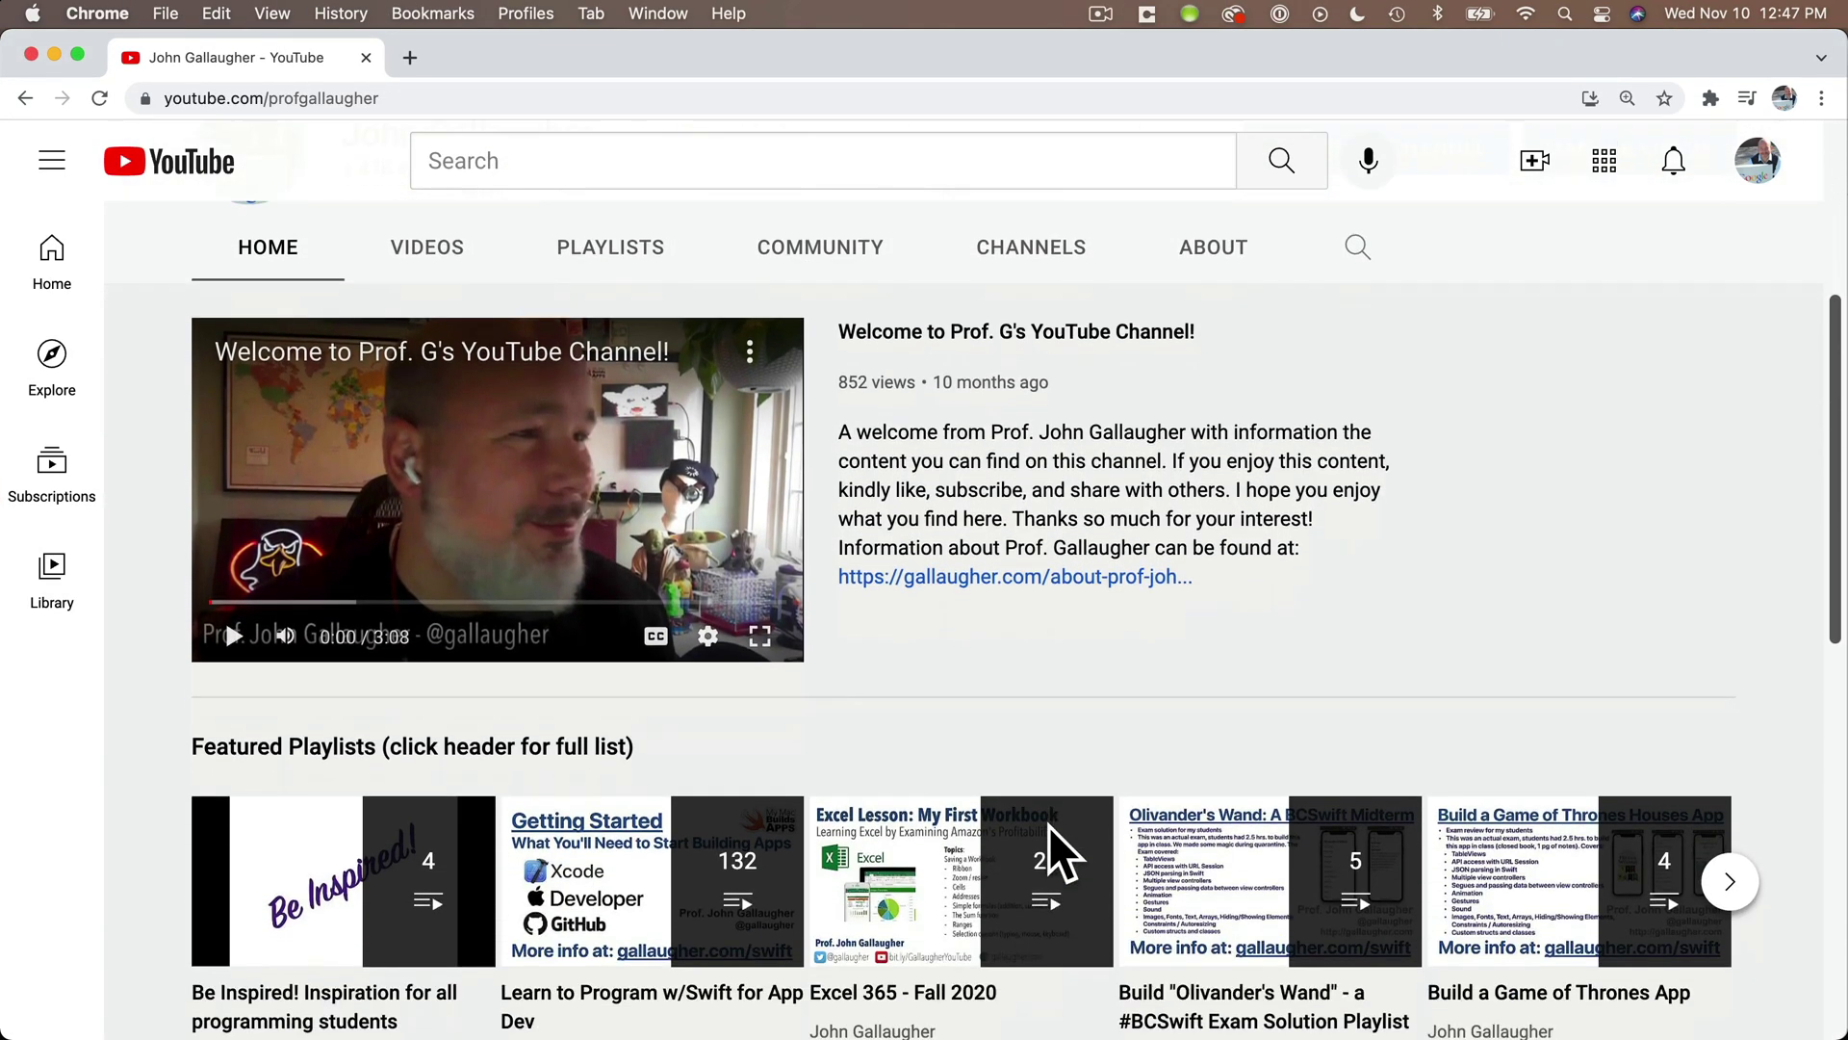
{"action": "scroll", "coordinate": [1048, 826], "scroll_direction": "down", "scroll_amount": 3}
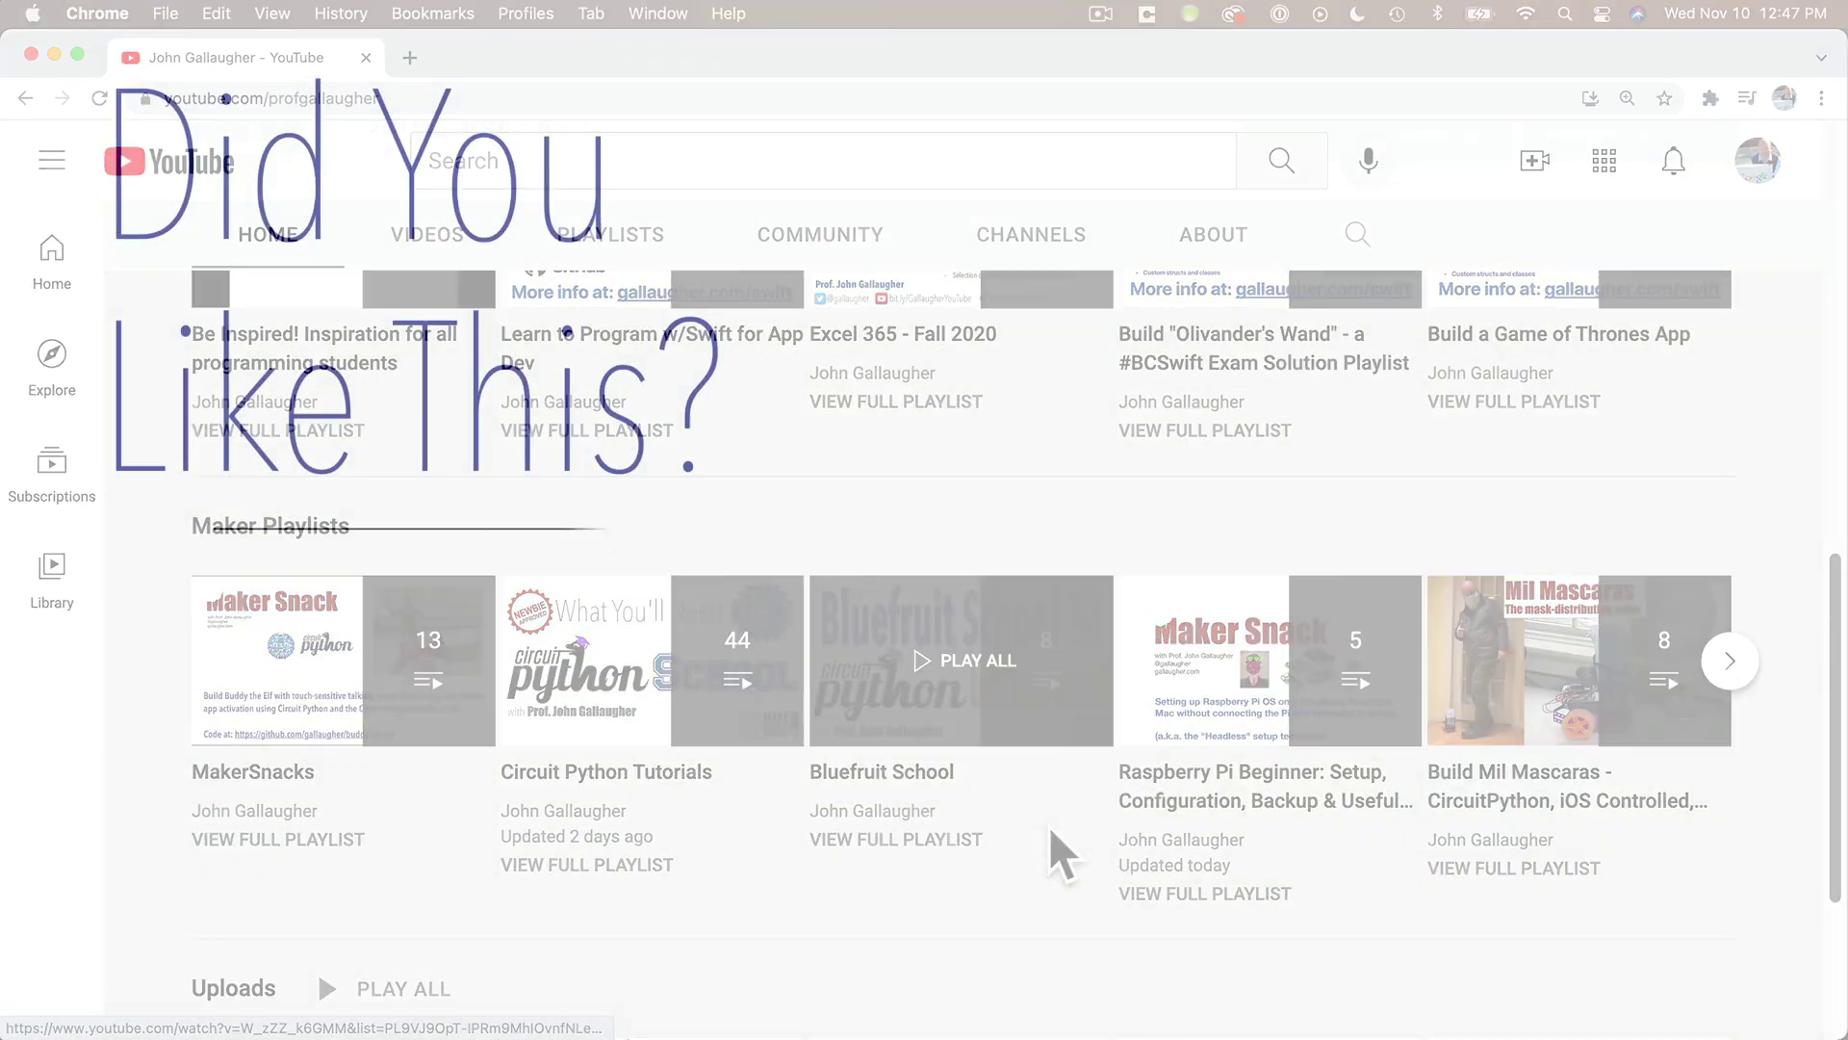